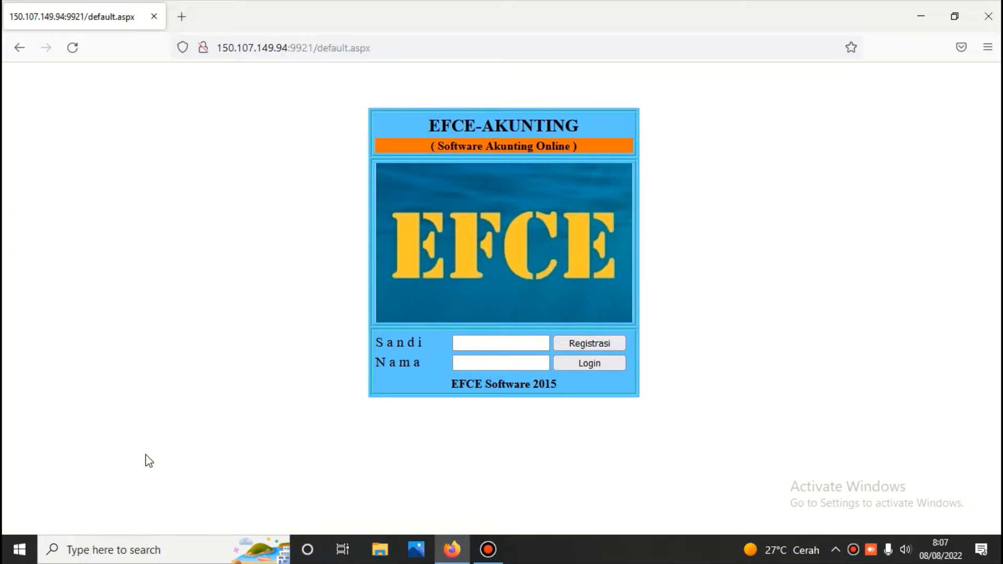
Submit the first login form with the password in Sandi and the user name in Nama
left_click(473, 345)
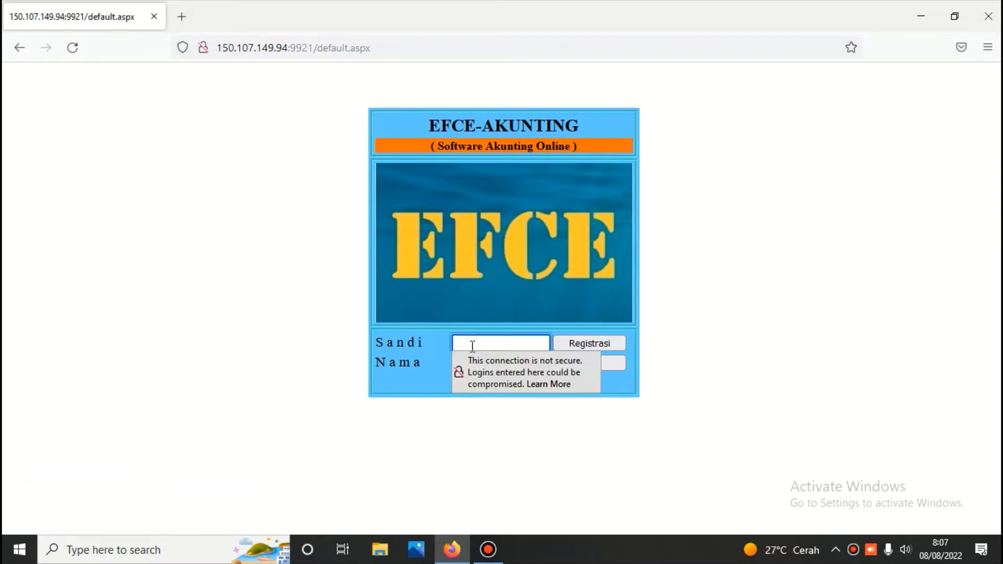
type("***")
left_click(476, 360)
type("1")
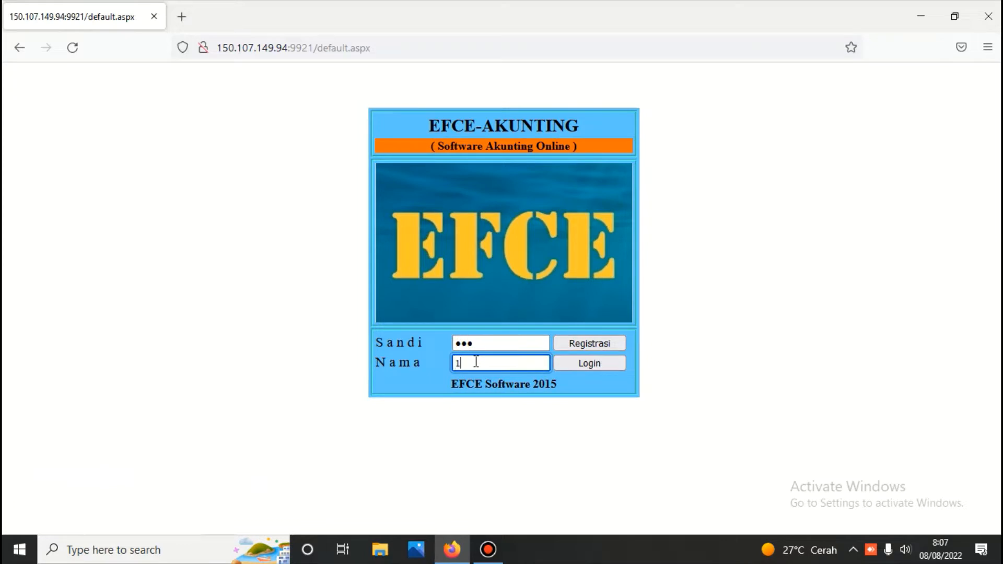
type("23")
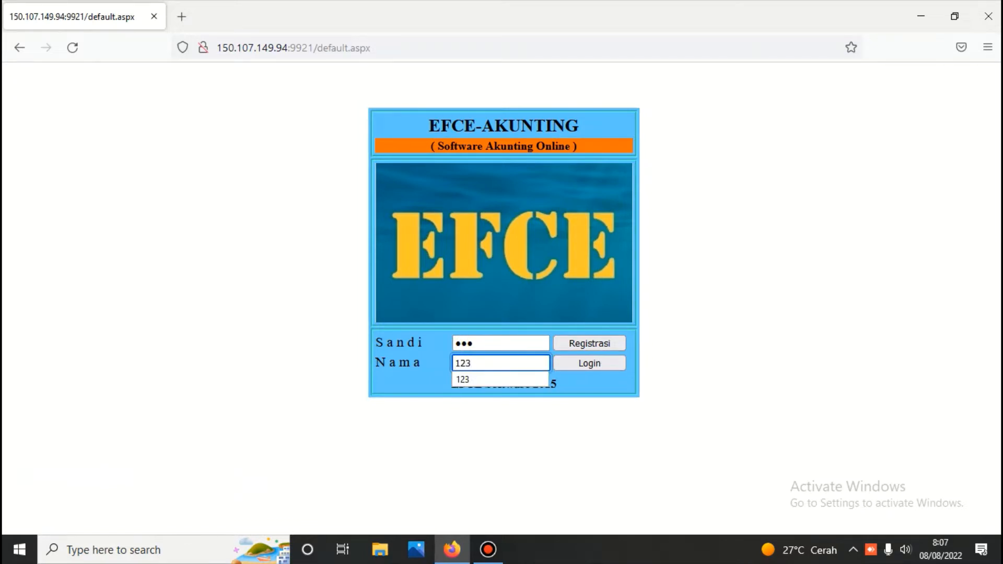
left_click(586, 362)
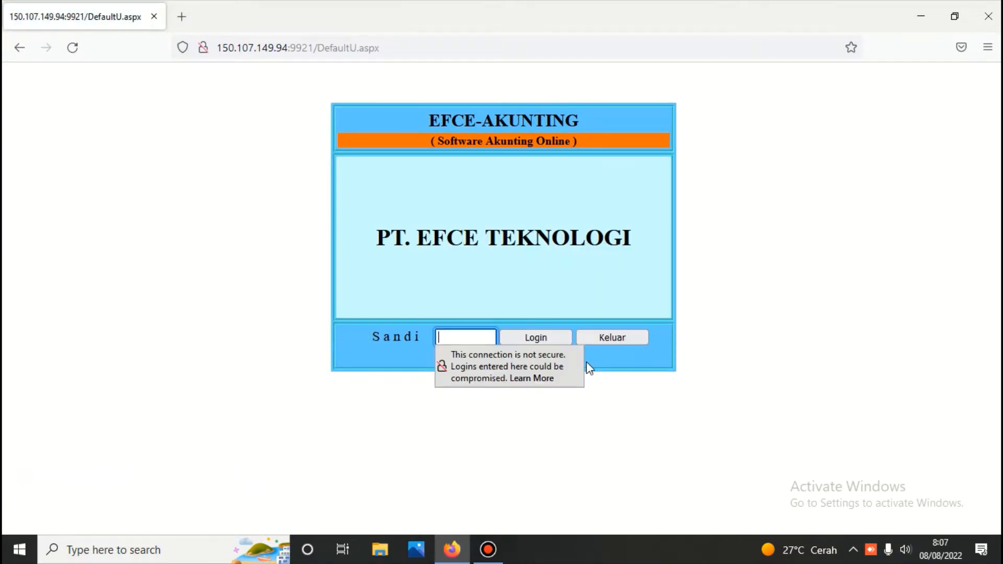
Enter the company password on the PT. EFCE TEKNOLOGI page and submit it with Login
type("123")
left_click(527, 341)
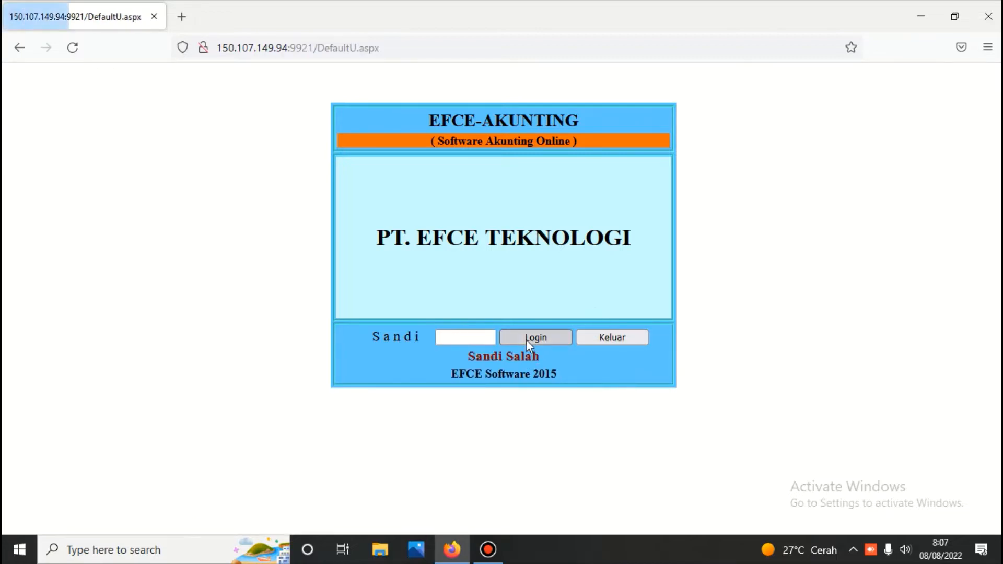
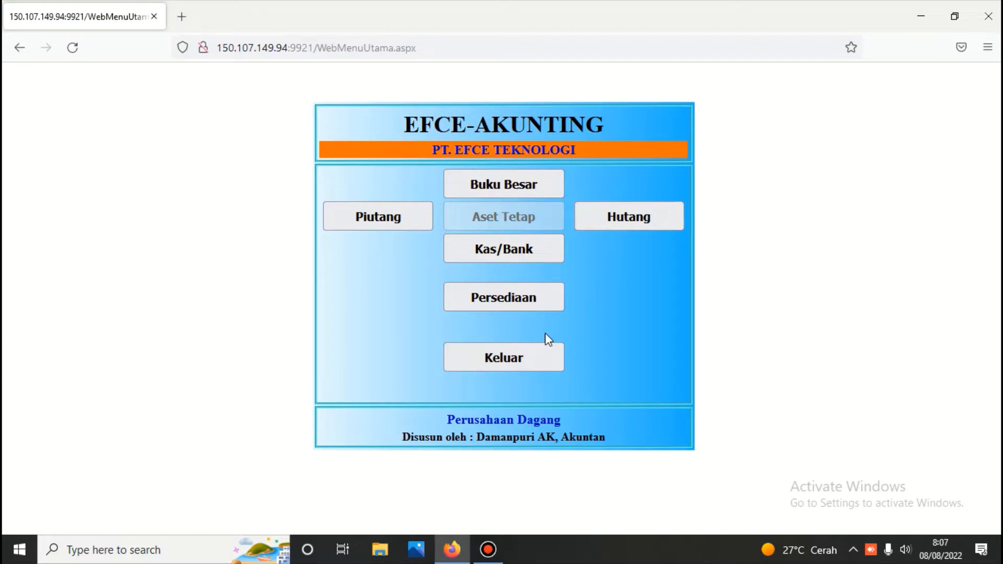
Unlock the Penjualan module under Persediaan with its password to reach Menu Penjualan
left_click(519, 305)
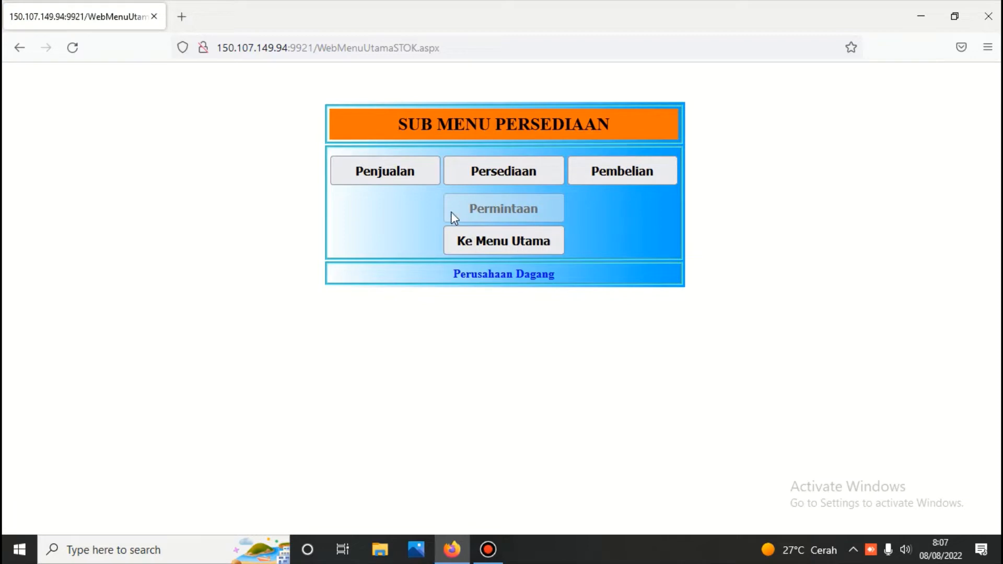
left_click(408, 171)
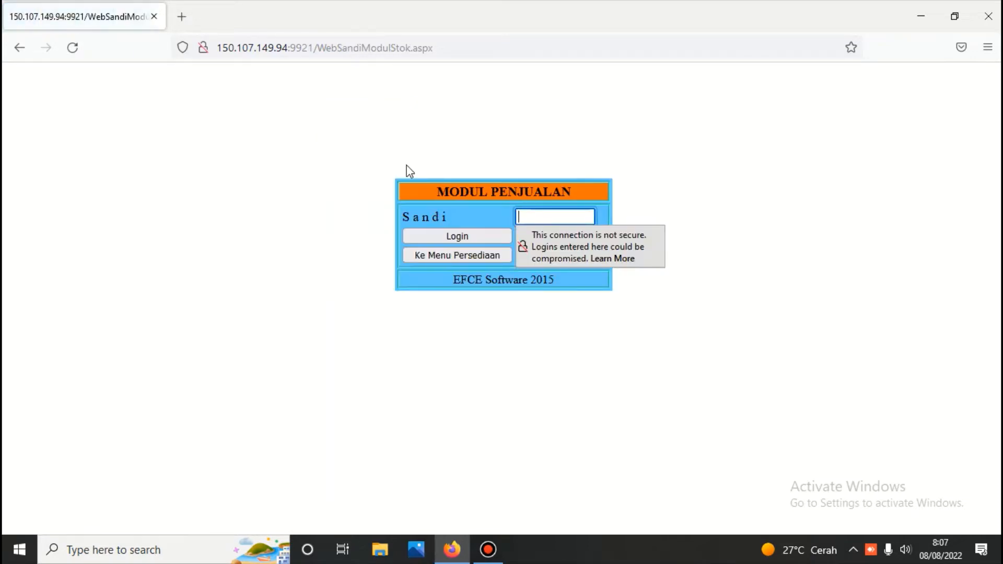
type("123")
left_click(445, 235)
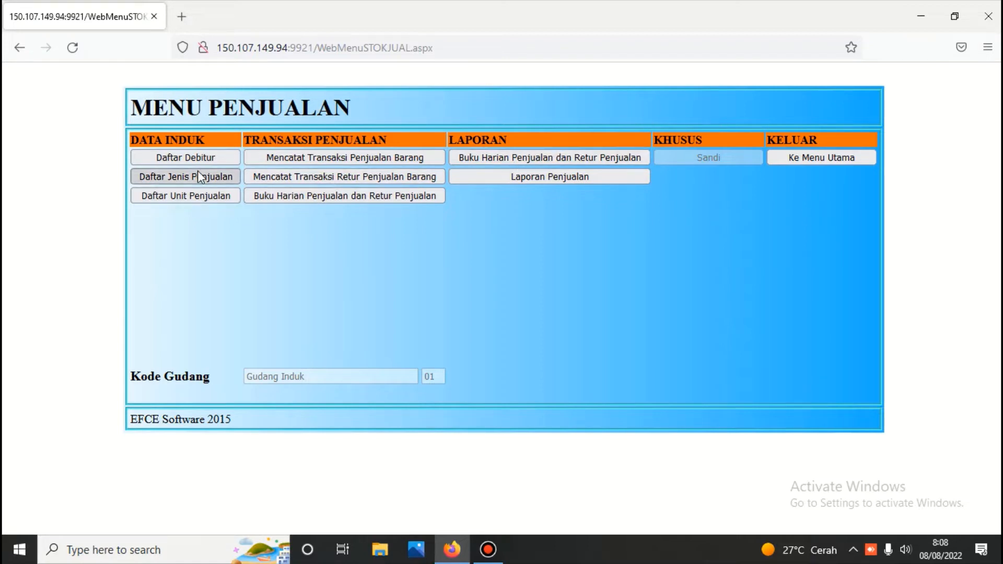
Open the debtor list and view the Tunai, PT. SENGKETA and PT. BERDIKARI records
left_click(193, 155)
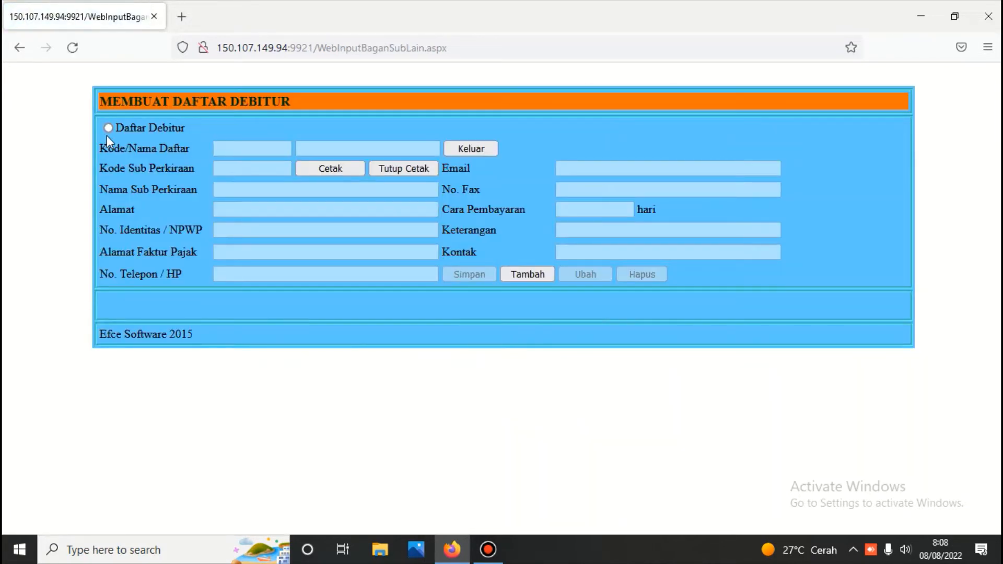
left_click(108, 128)
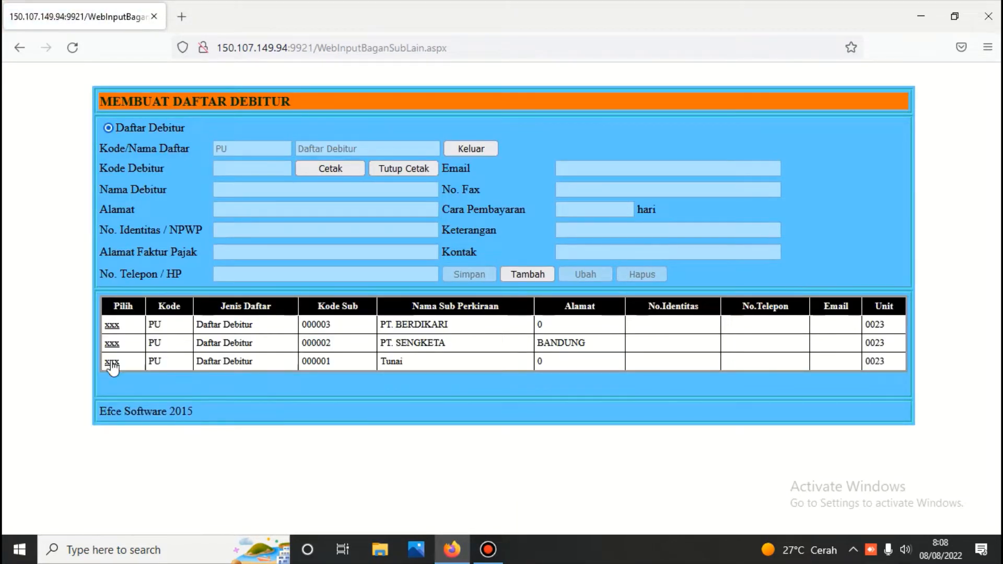
left_click(112, 362)
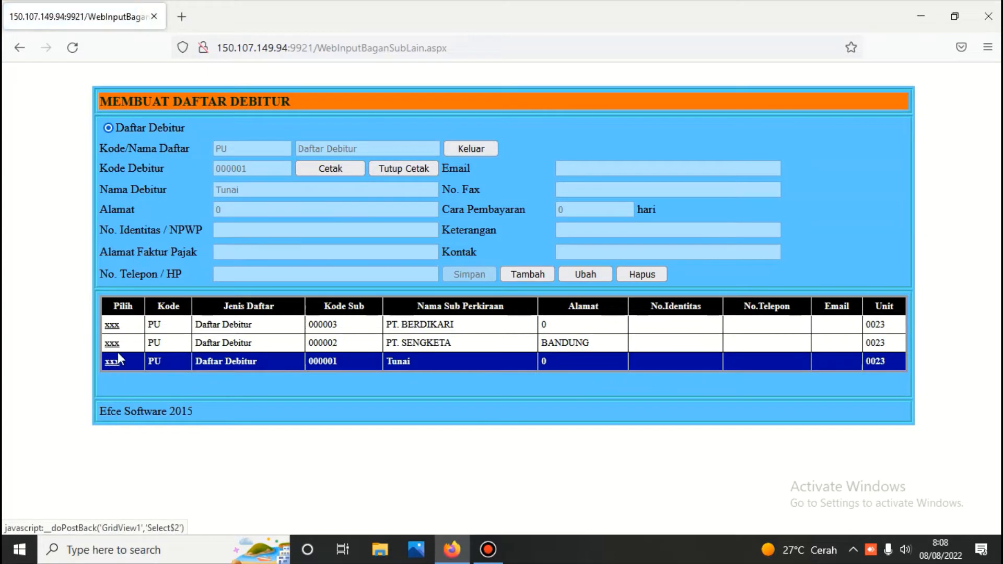
left_click(113, 344)
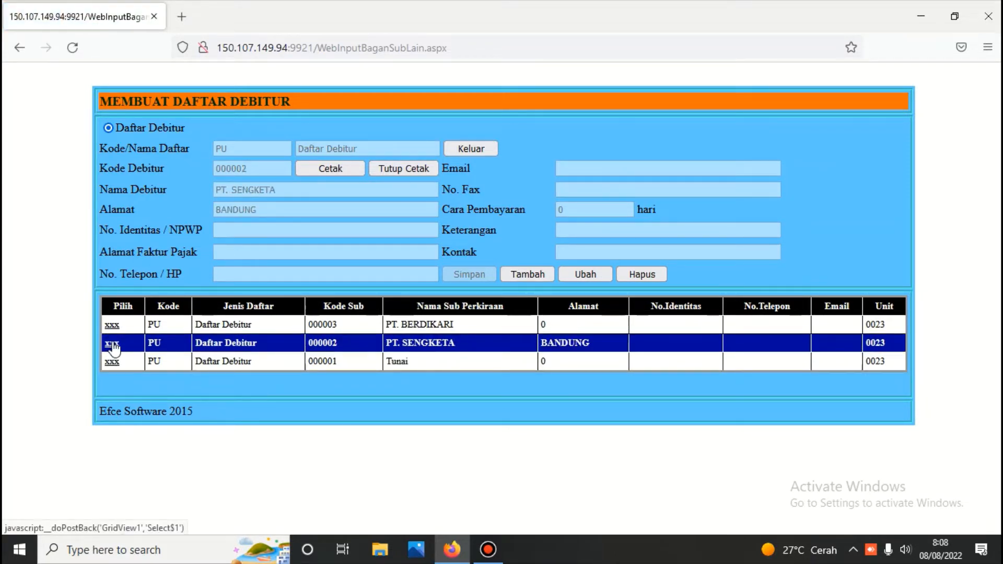
left_click(113, 327)
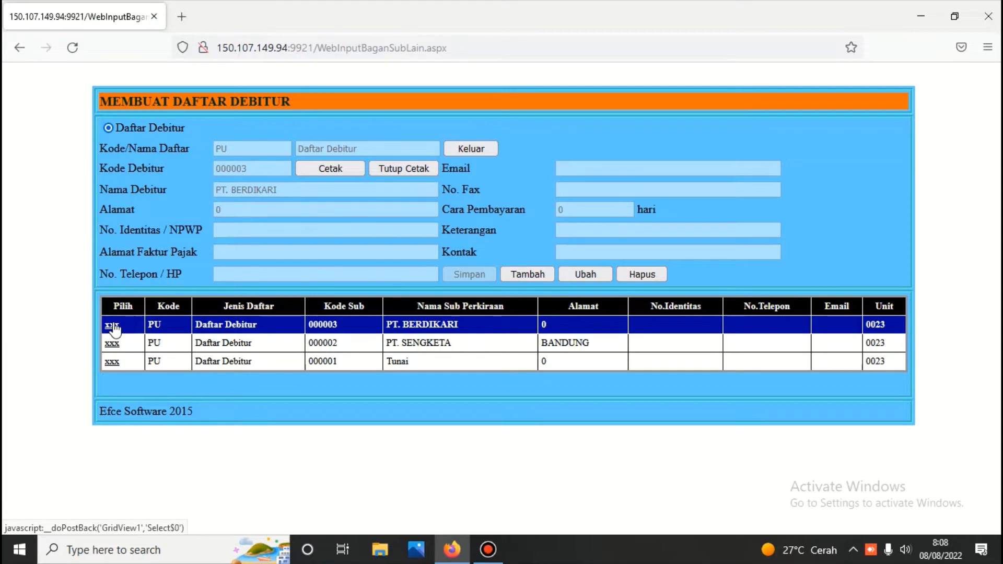
Add and save debtor 000004 named PT. Indonesia Merdeka, then reload the Tunai record
left_click(535, 272)
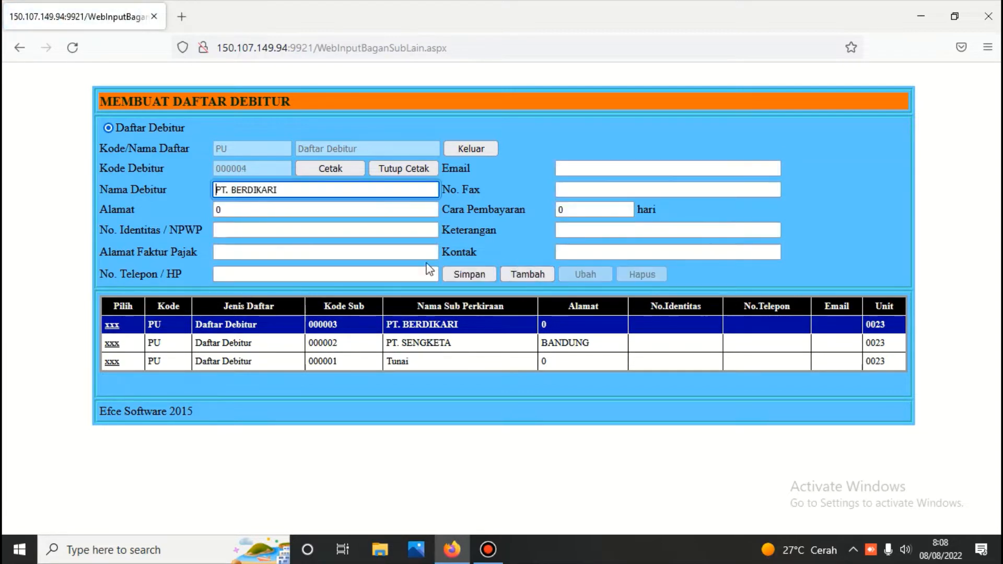
left_click(292, 193)
key("BackSpace")
key("BackSpace")
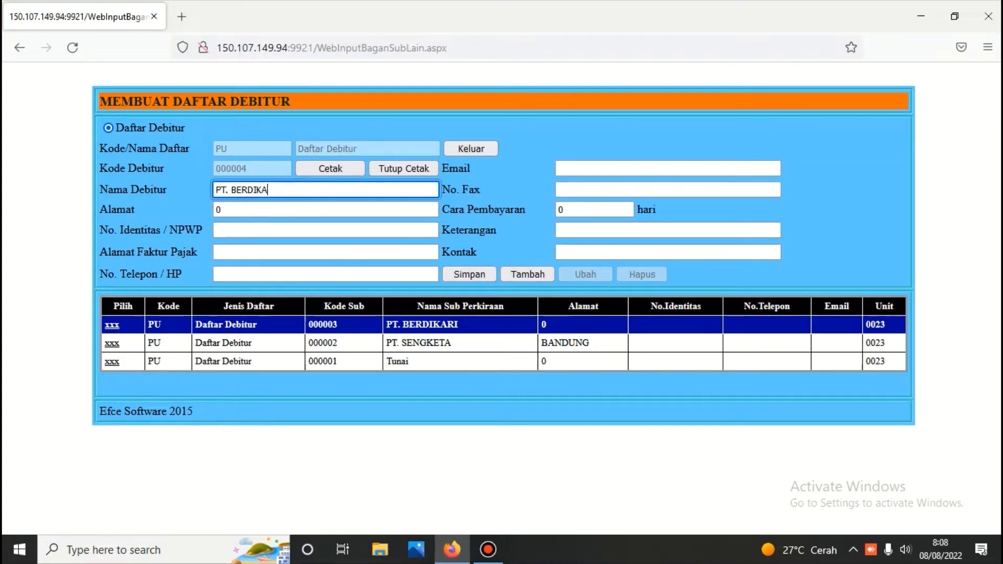
key("BackSpace")
key("BackSpace")
key("BackSpace")
key("BackSpace")
key("BackSpace")
key("BackSpace")
key("BackSpace")
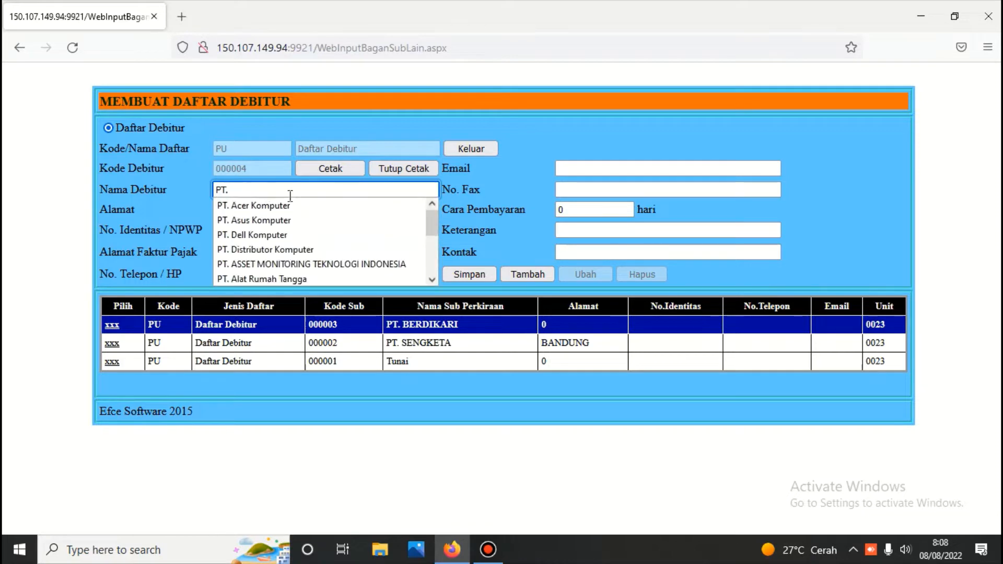
type("I")
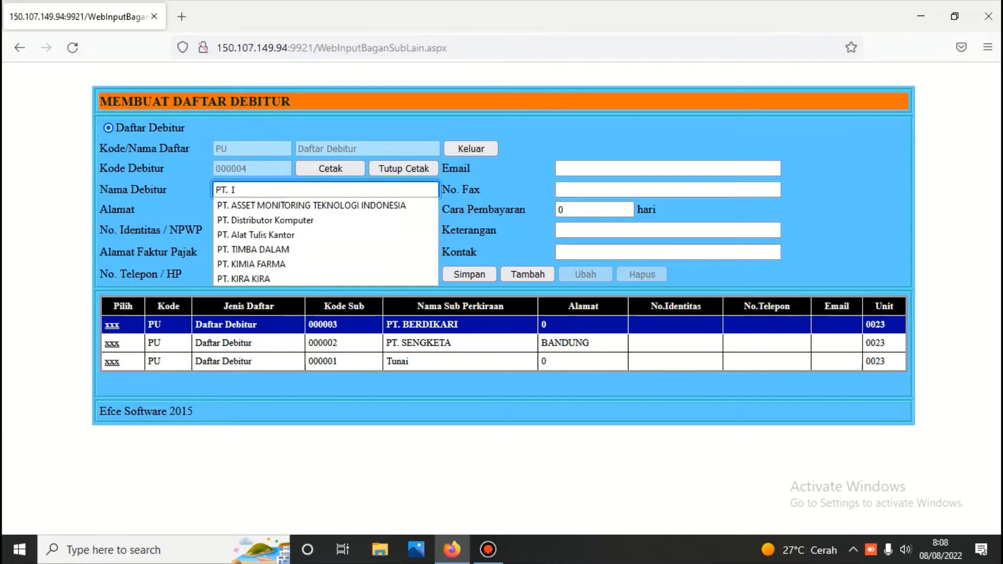
type("M")
key("Left")
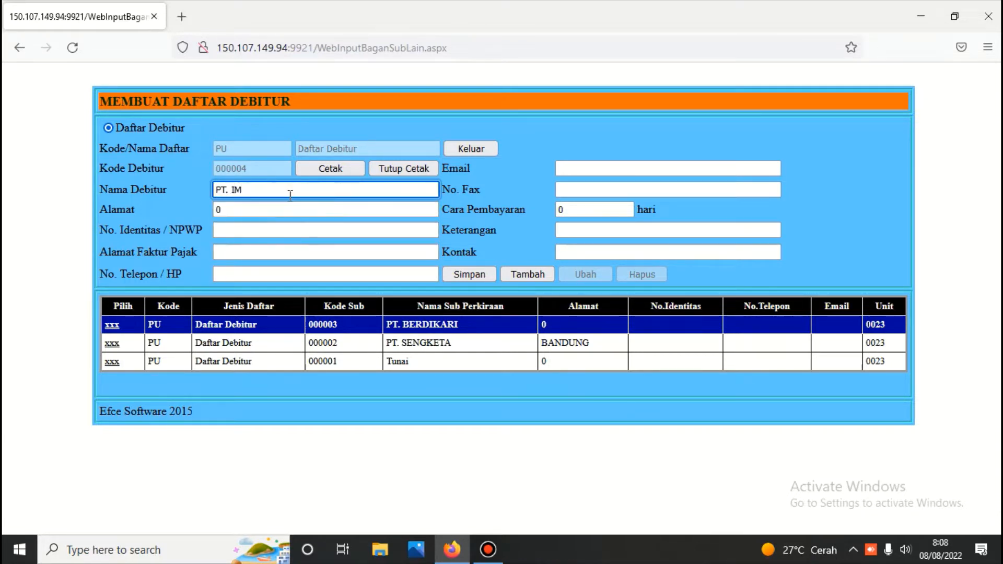
type("ndonesia")
key("Right")
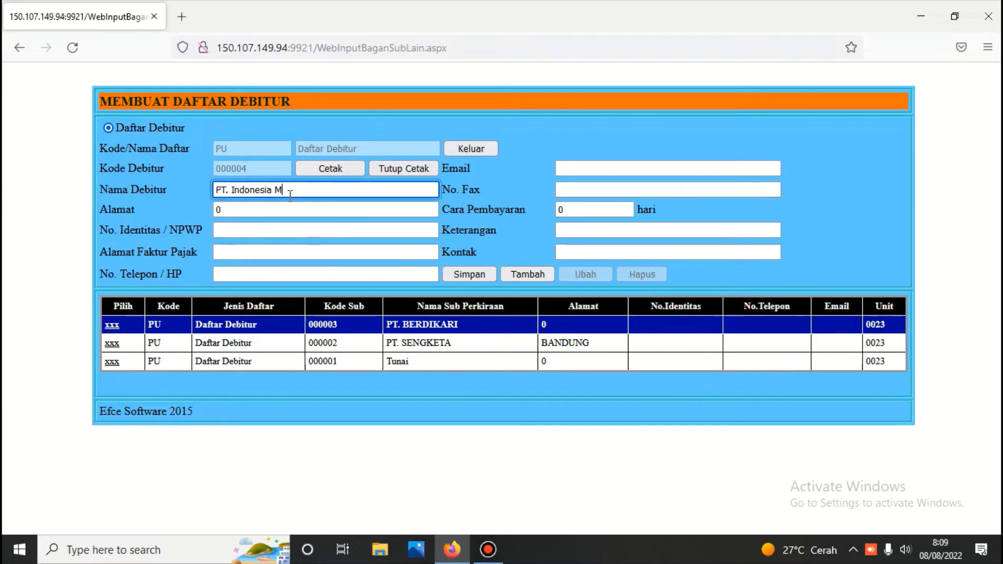
type("erdeka")
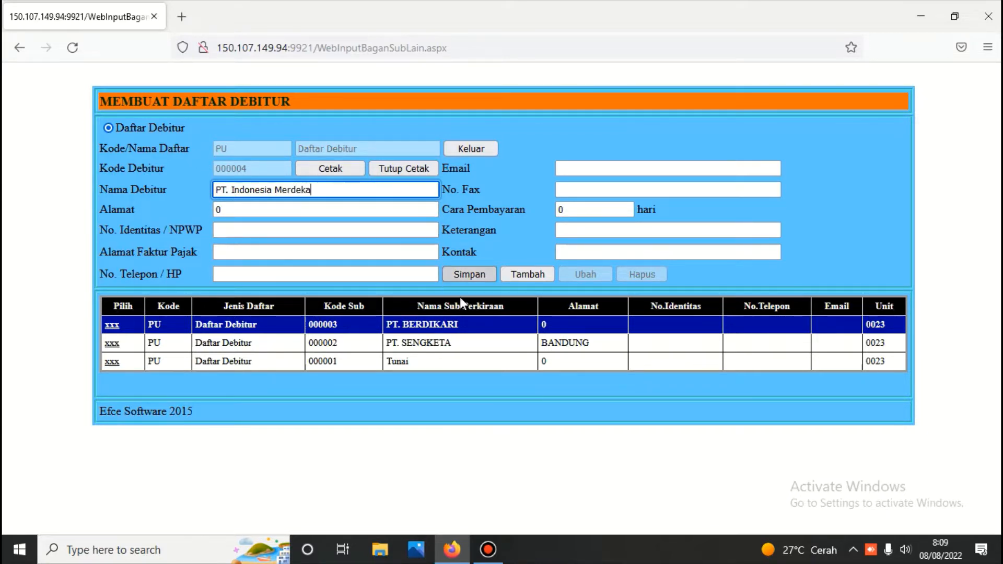
left_click(468, 275)
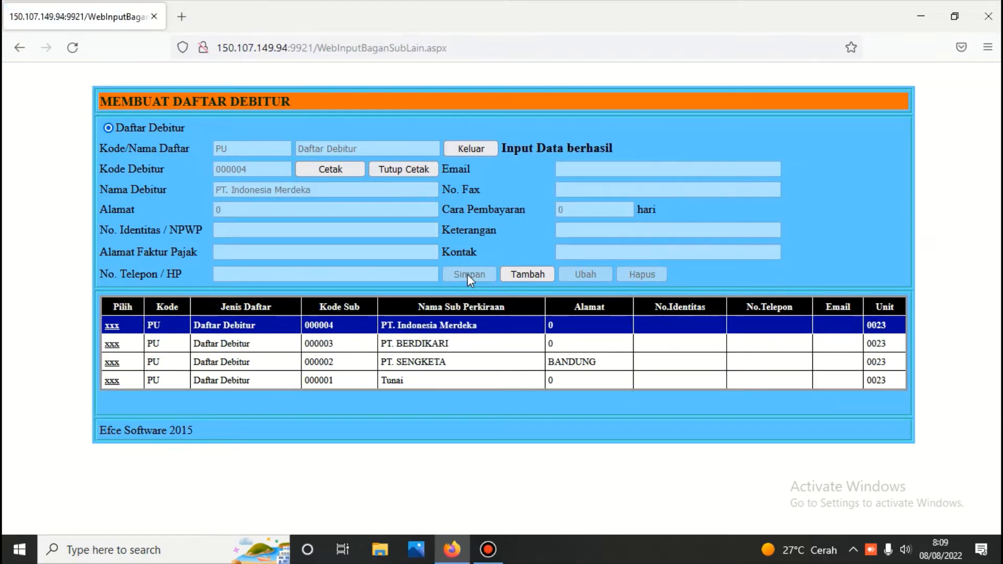
left_click(112, 381)
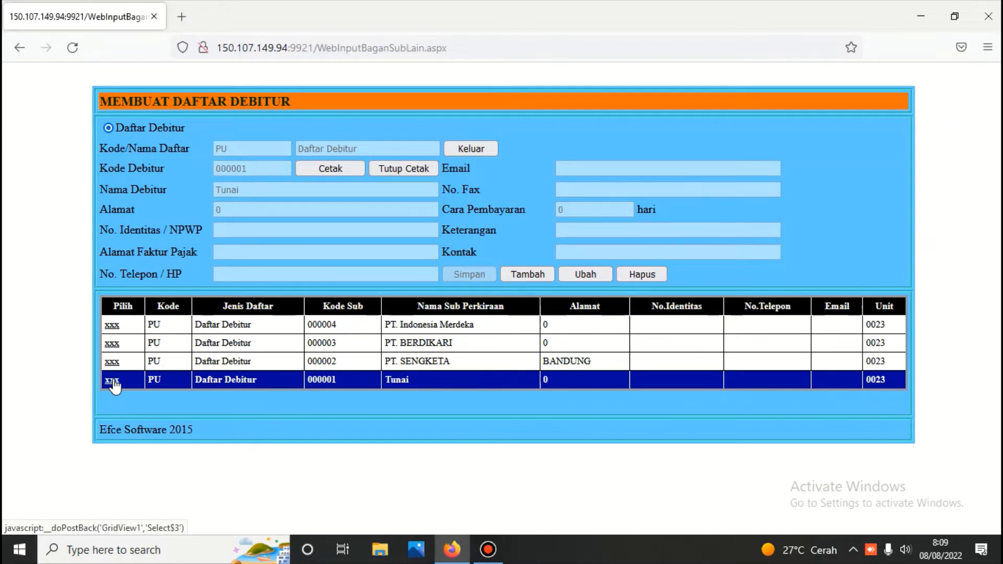
left_click(114, 363)
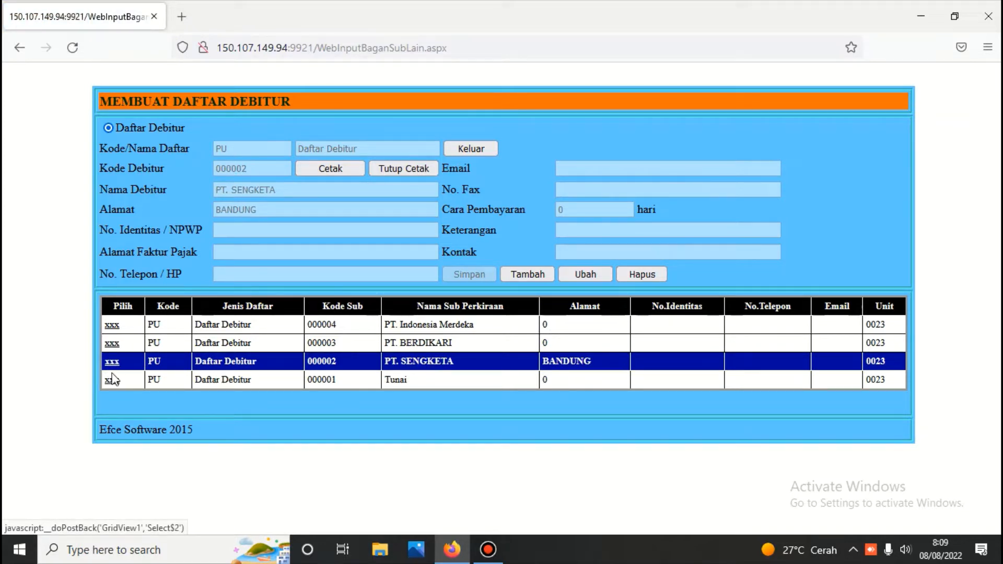
left_click(113, 385)
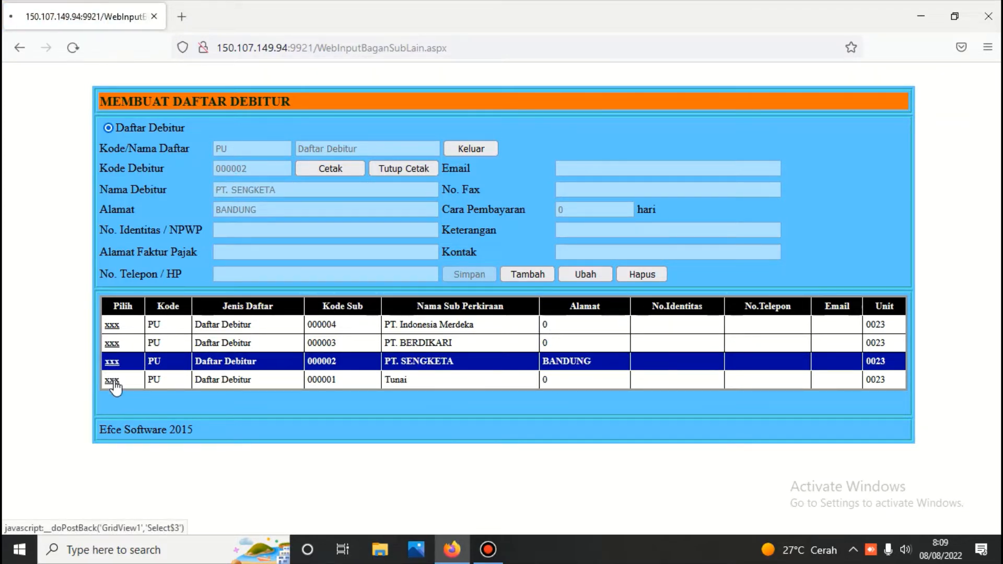
left_click(112, 362)
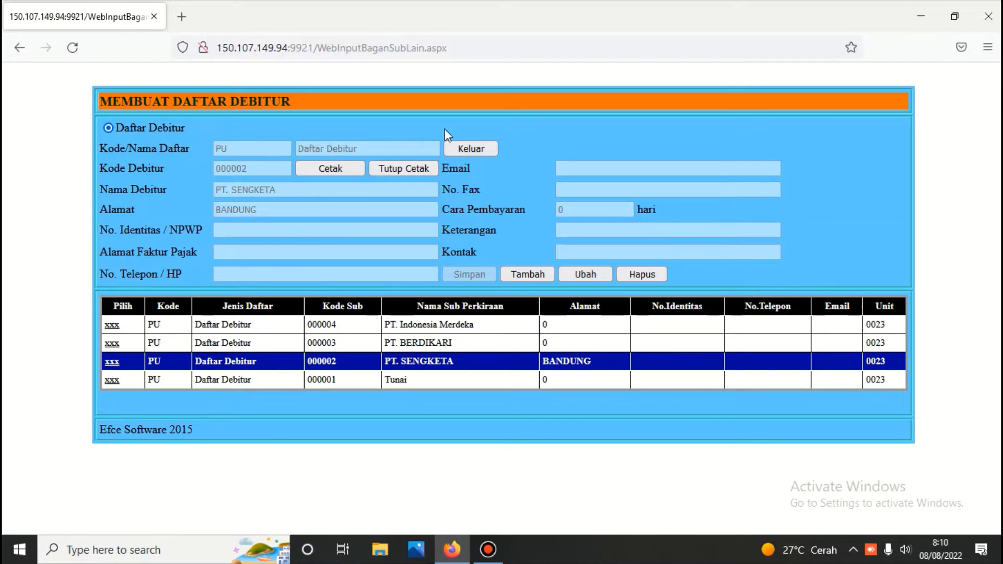
Return to the sales menu and load the 401 Penjualan sales type with its linked accounts
left_click(481, 149)
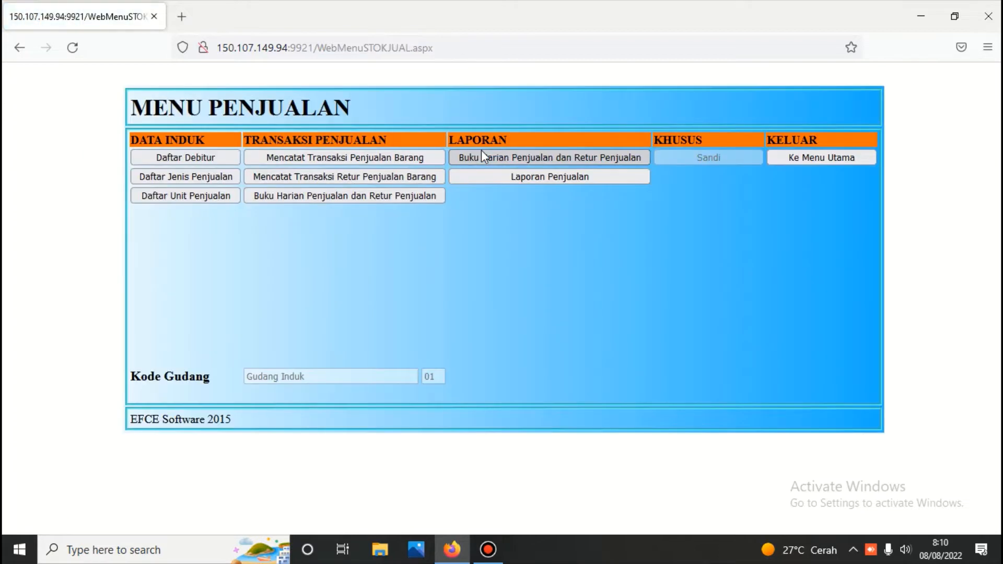
left_click(194, 180)
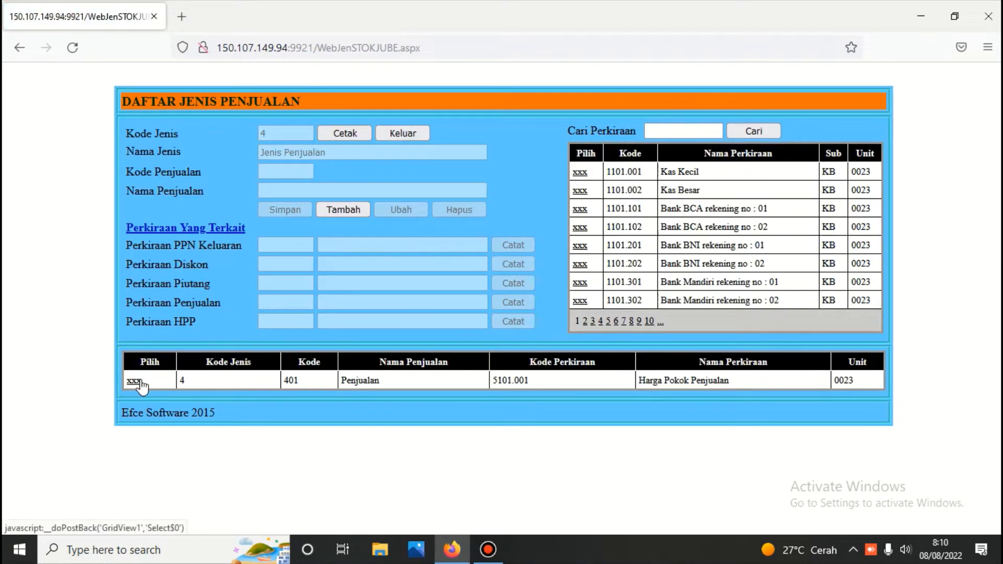
left_click(133, 381)
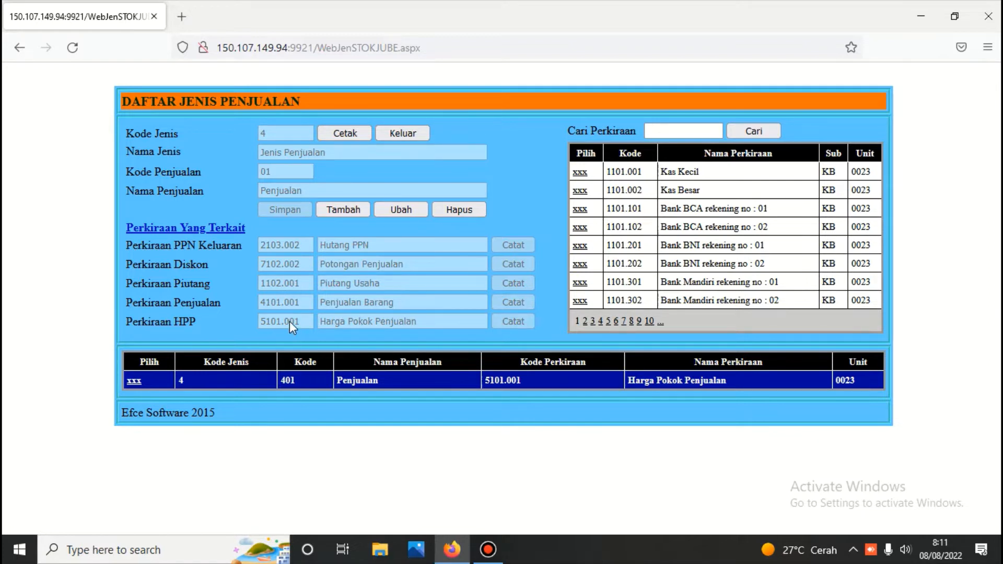
Search accounts for 4101, select 4101.001 Penjualan Barang, and reselect the 401 Penjualan type
left_click(663, 132)
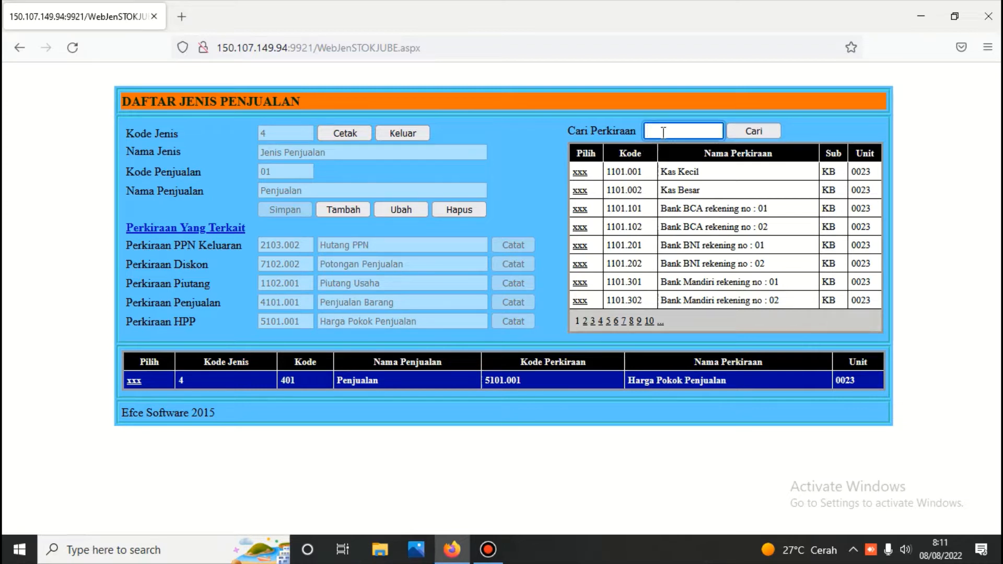
type("4101")
left_click(750, 133)
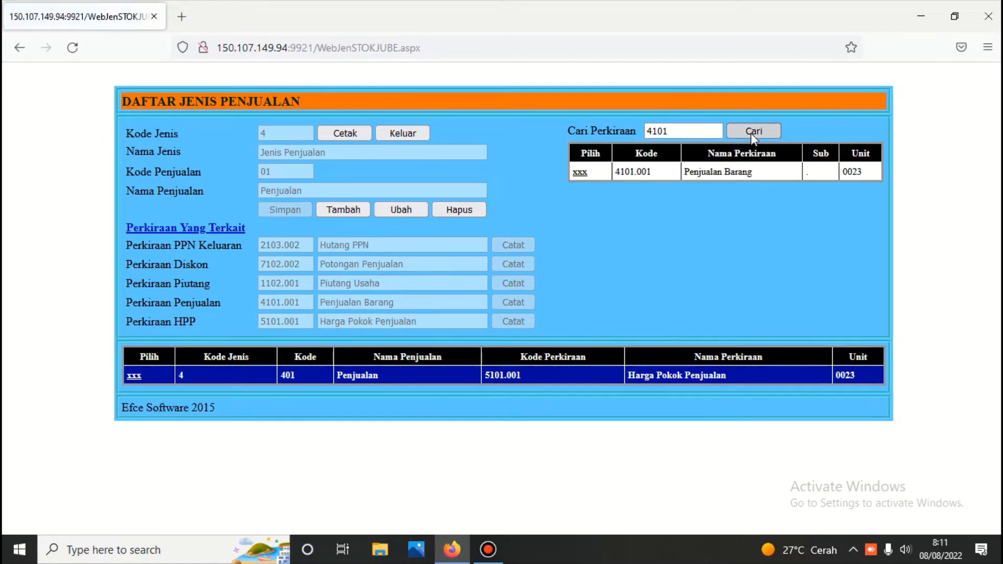
left_click(579, 173)
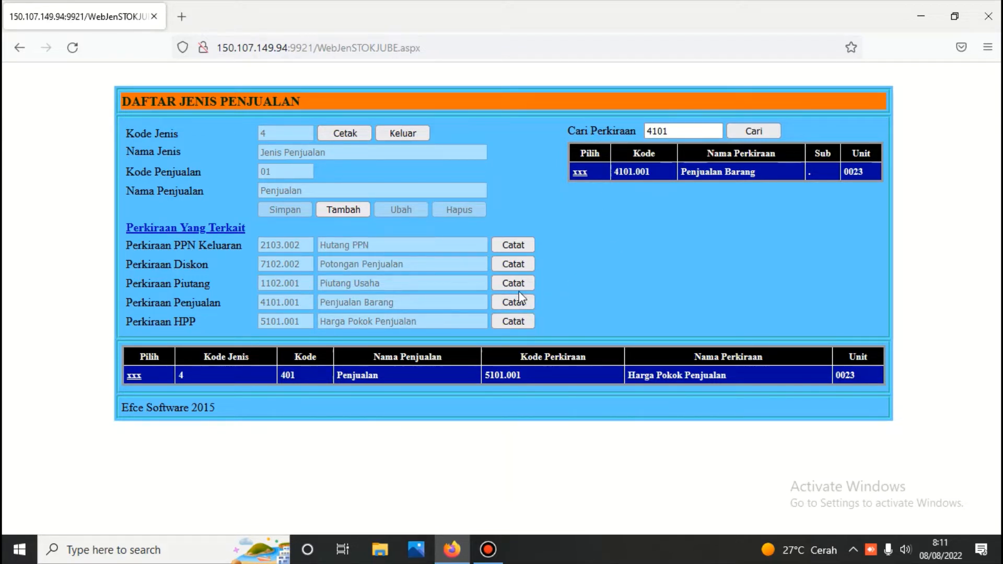
left_click(134, 376)
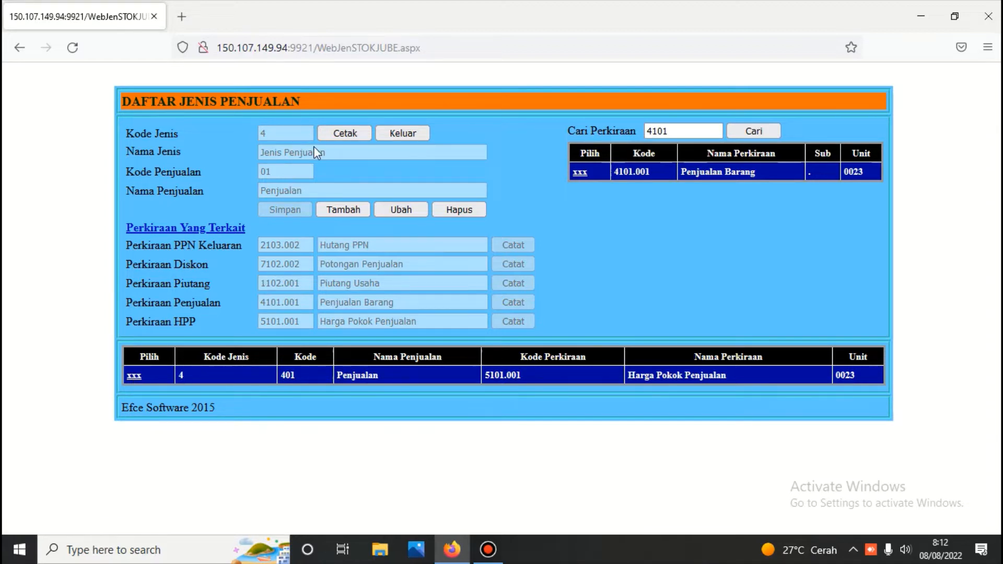
Check the Penjualan entry in sales types per business unit, then go back to Menu Penjualan
left_click(395, 135)
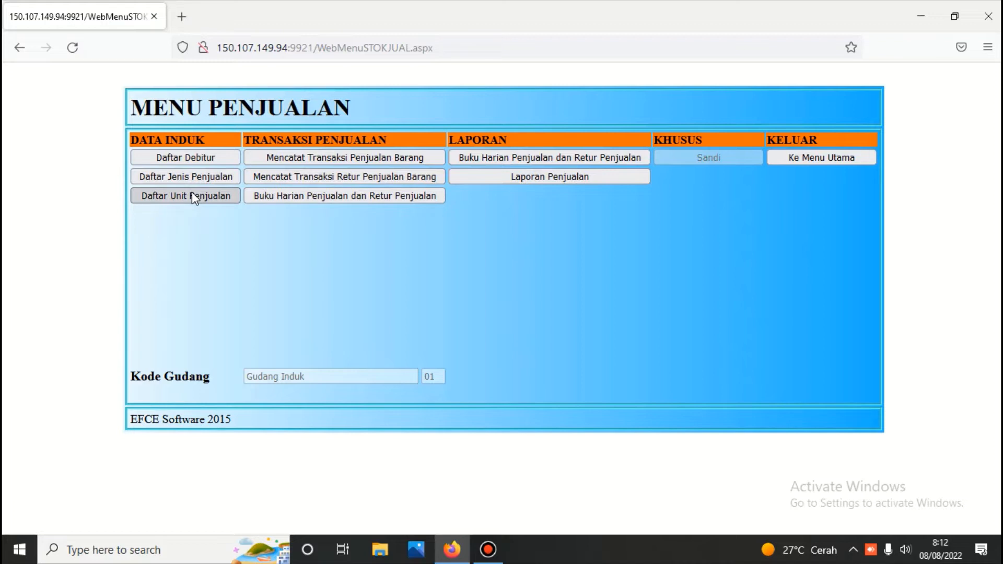
left_click(193, 195)
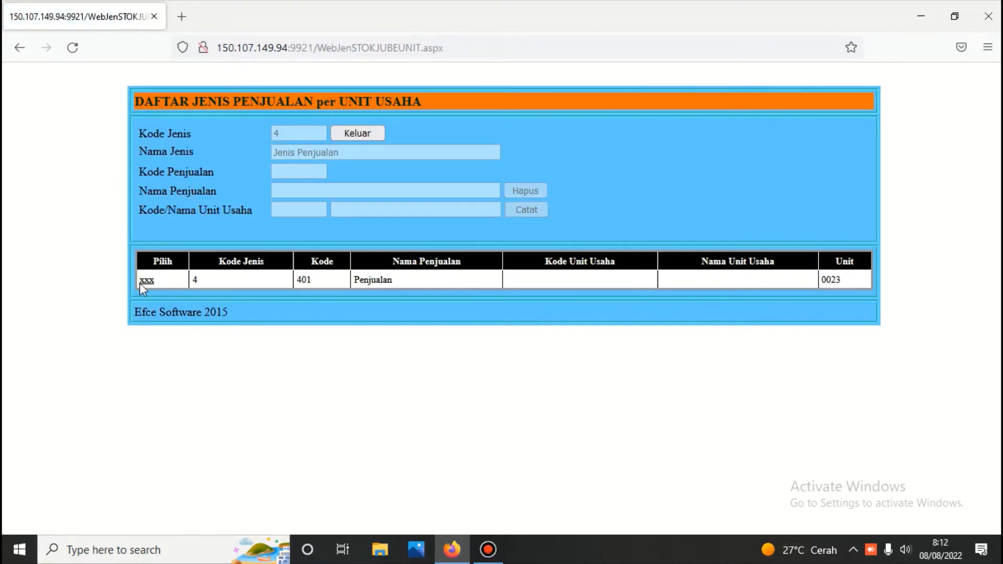
left_click(147, 282)
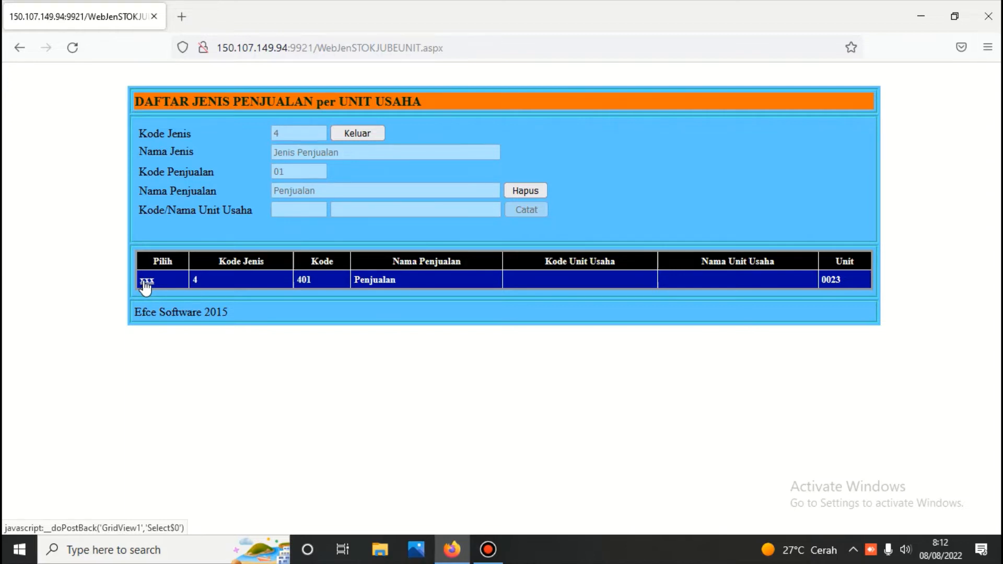
left_click(358, 134)
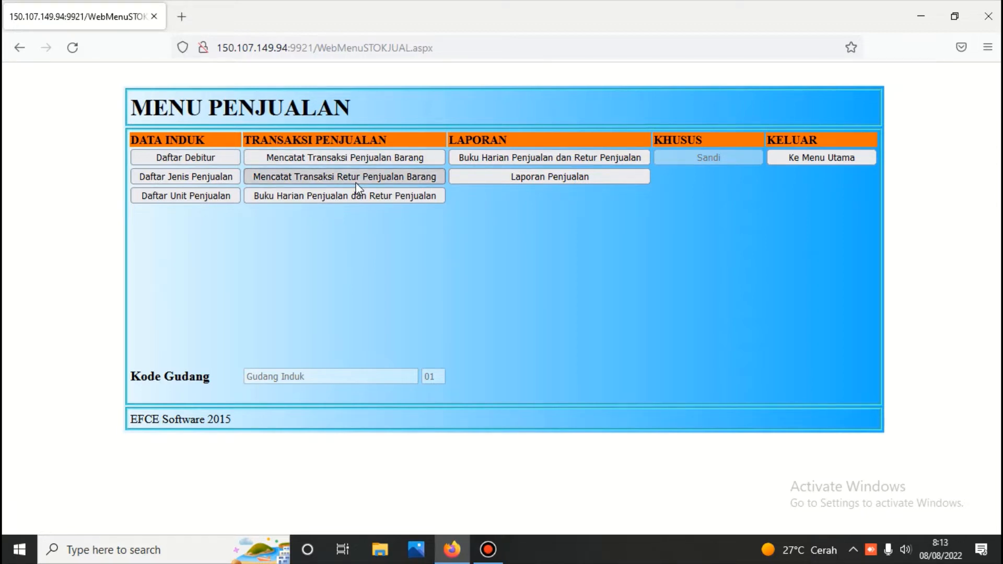
Start a goods-sale entry dated 31/07/2022 with sales type 401 Penjualan
left_click(367, 158)
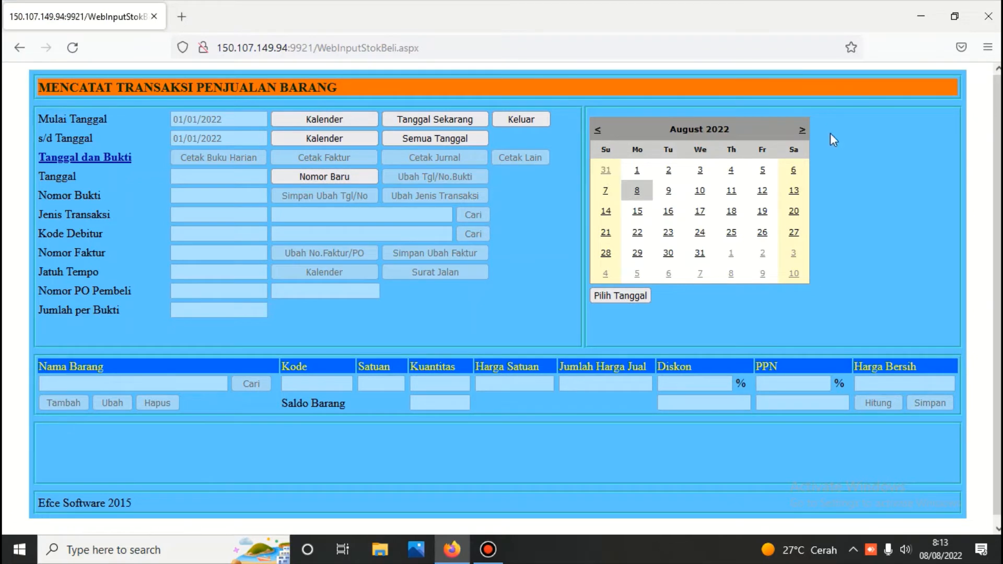
left_click(605, 173)
left_click(473, 211)
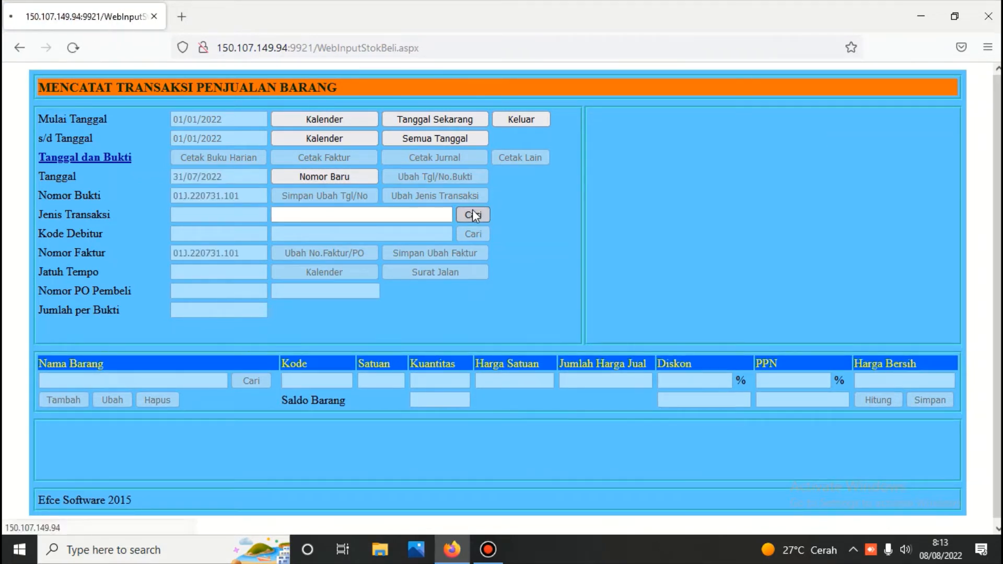
left_click(604, 166)
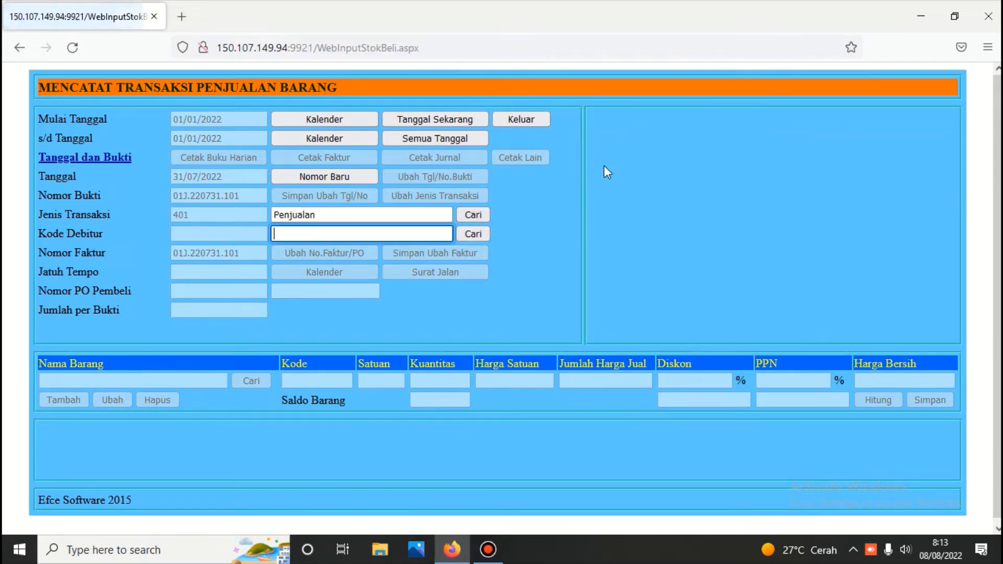
Set debtor Tunai and due date 31/07/2022, and list the available goods
left_click(484, 233)
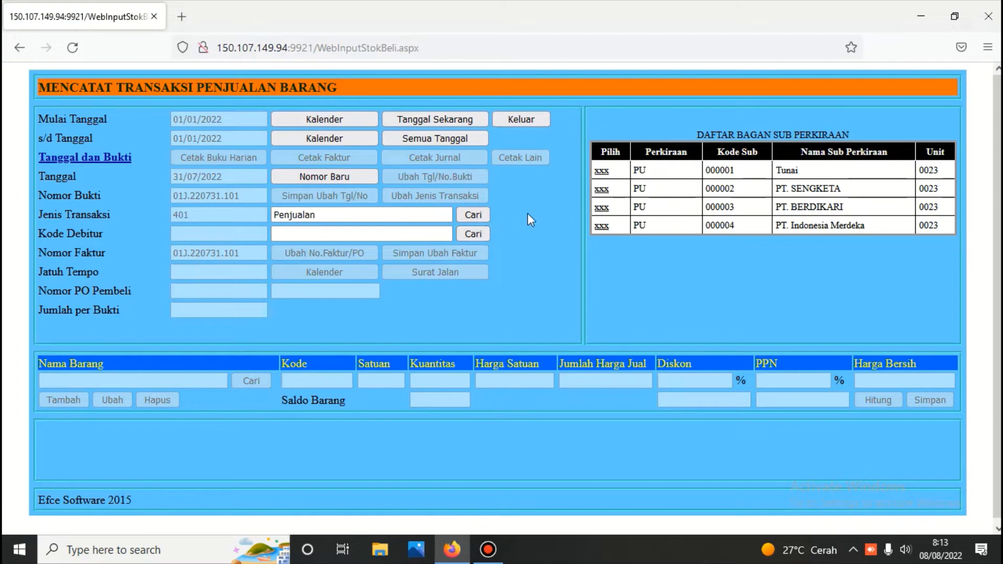
left_click(602, 173)
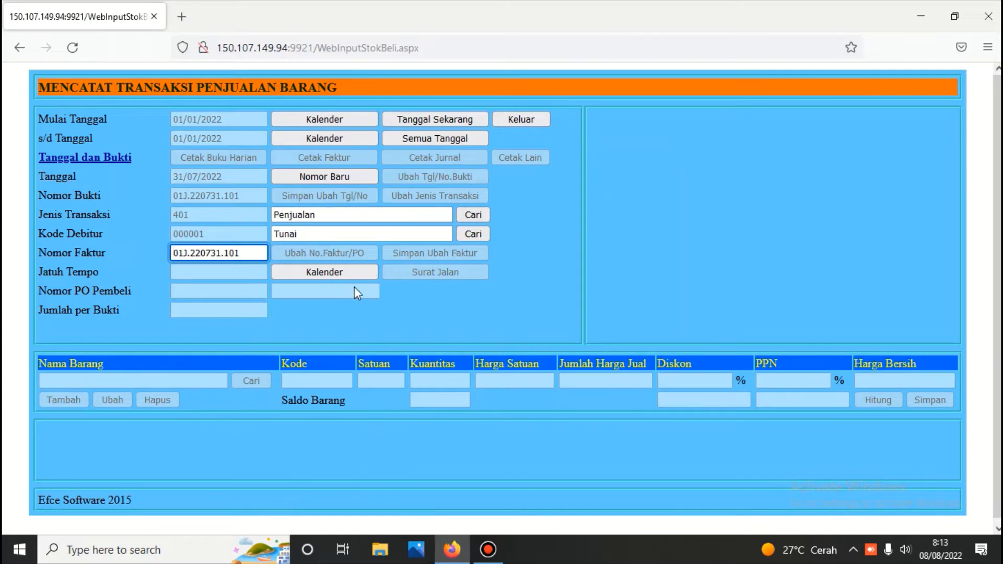
left_click(339, 271)
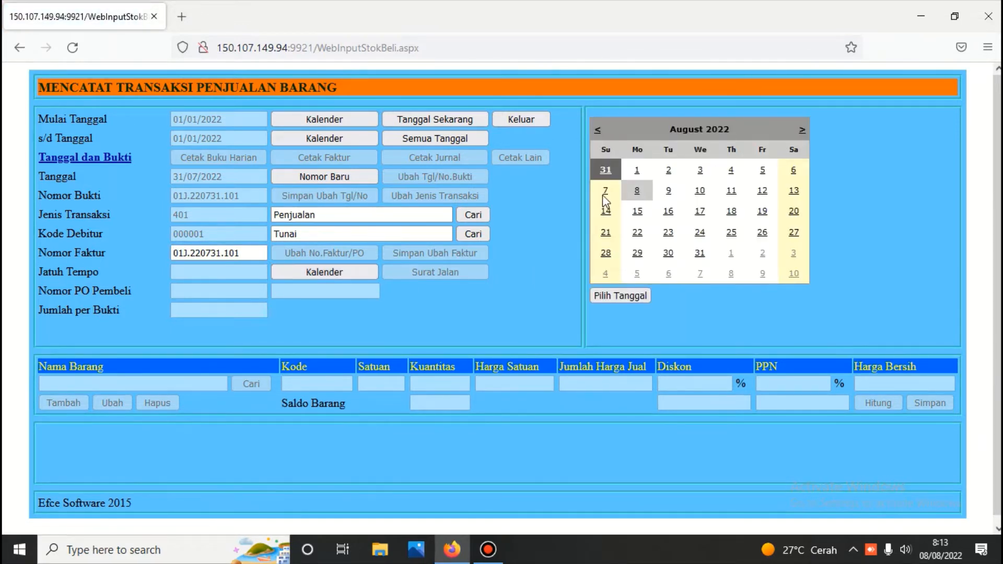
left_click(609, 296)
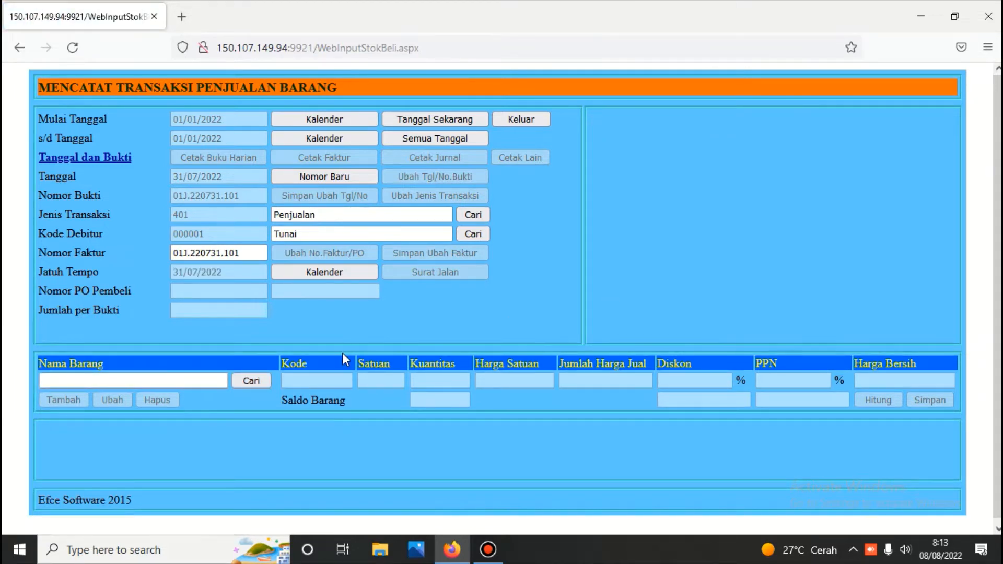
left_click(253, 380)
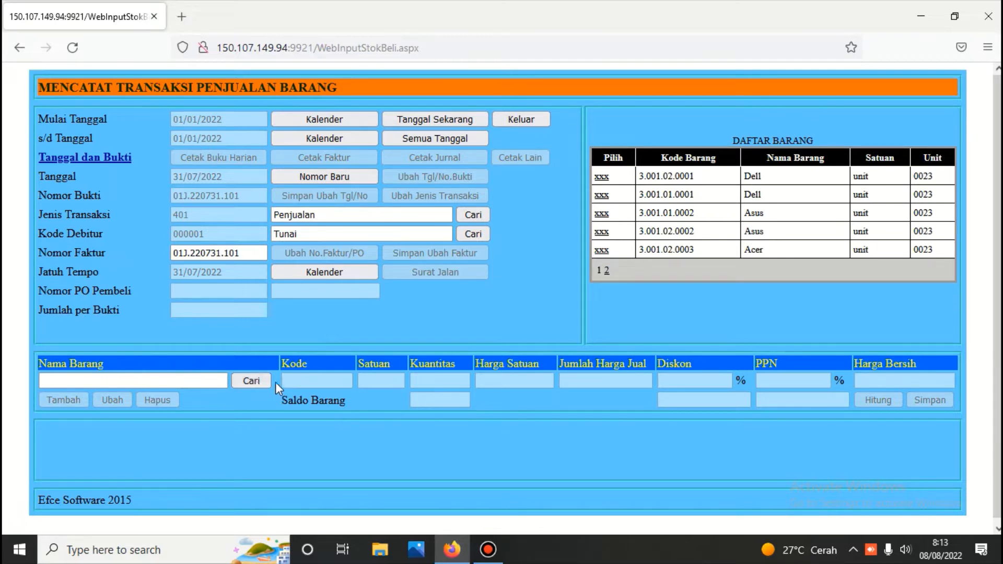
Sell 2 Dell units (3.001.02.0001) at 13.000.000,00 each, calculate and save the line
left_click(601, 176)
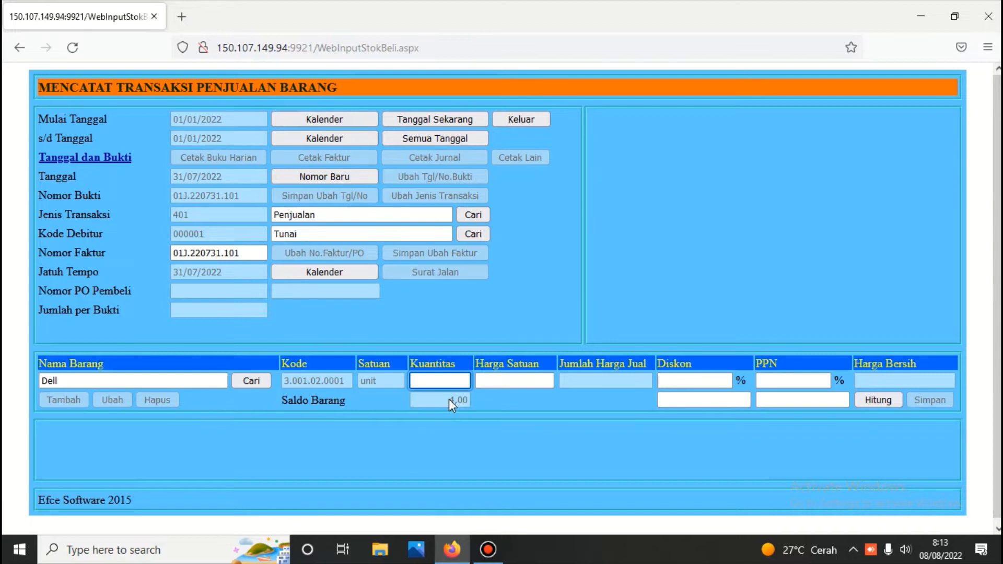
type("2")
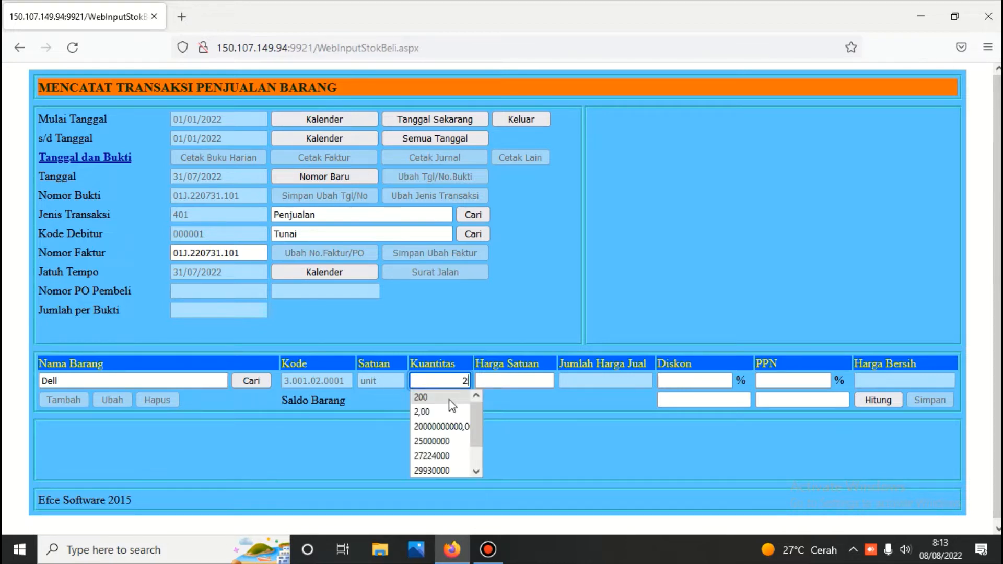
left_click(497, 381)
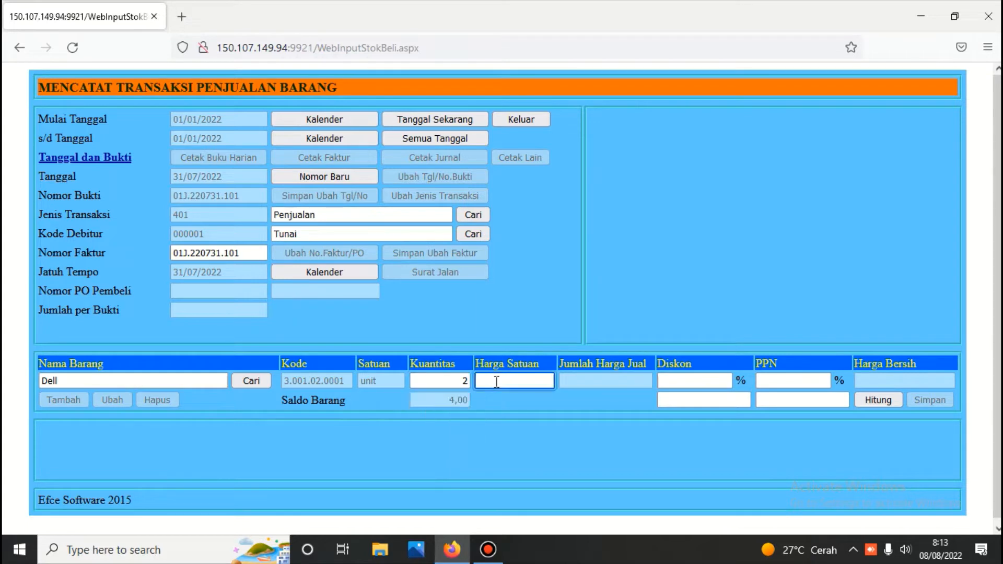
type("13000000")
left_click(876, 403)
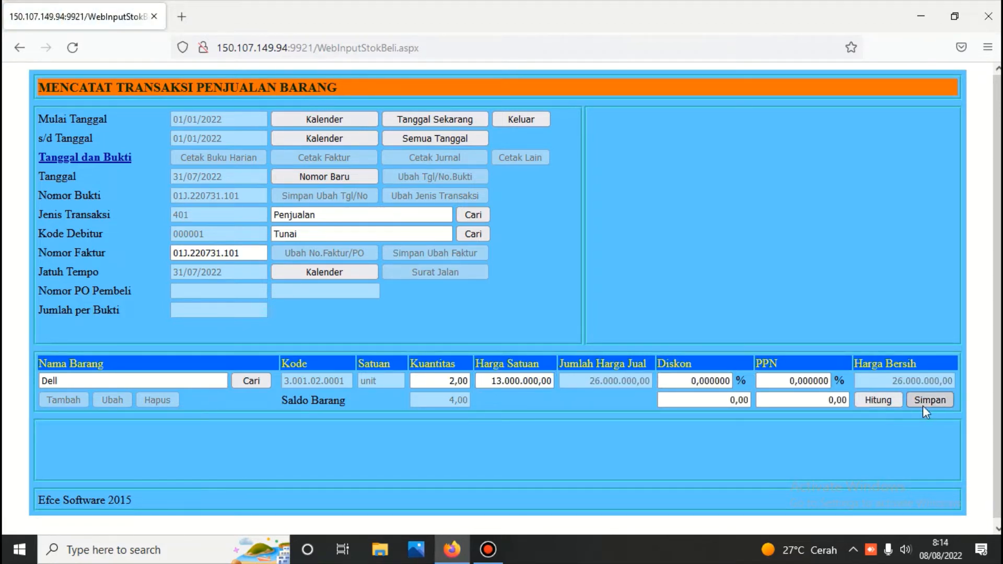
left_click(930, 399)
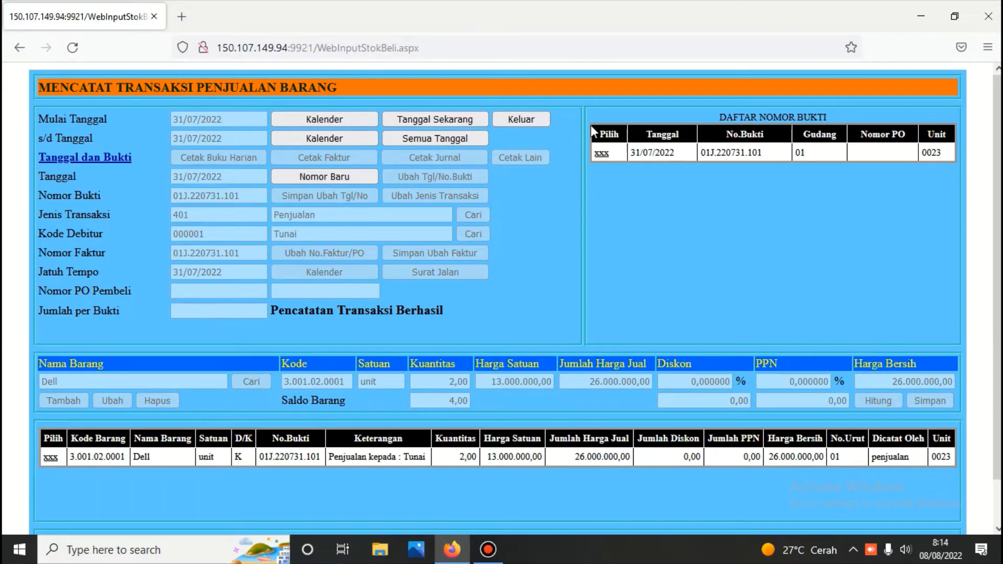
Print the sales journal for proof 01J.220731.101 and scroll through the report
left_click(602, 152)
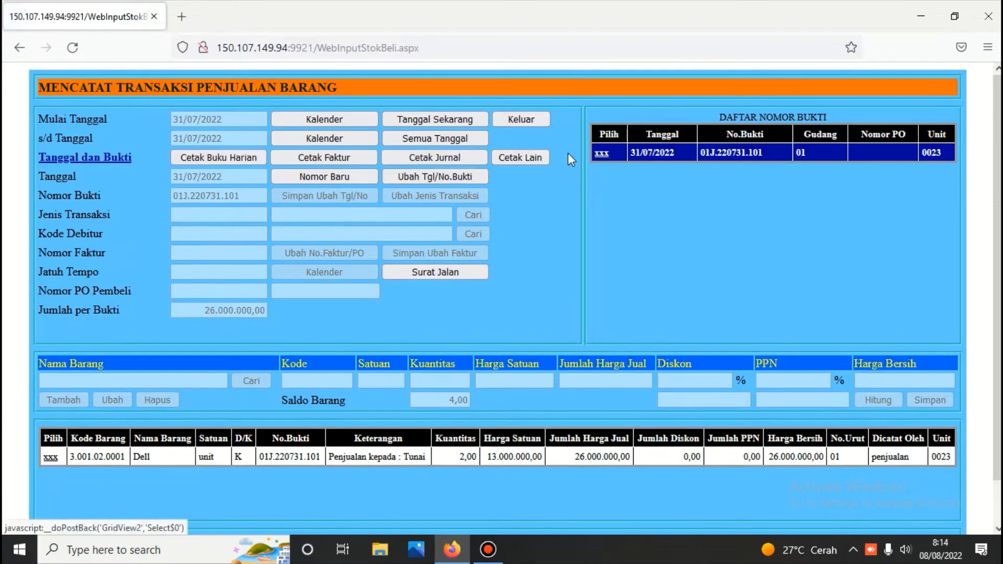
left_click(459, 159)
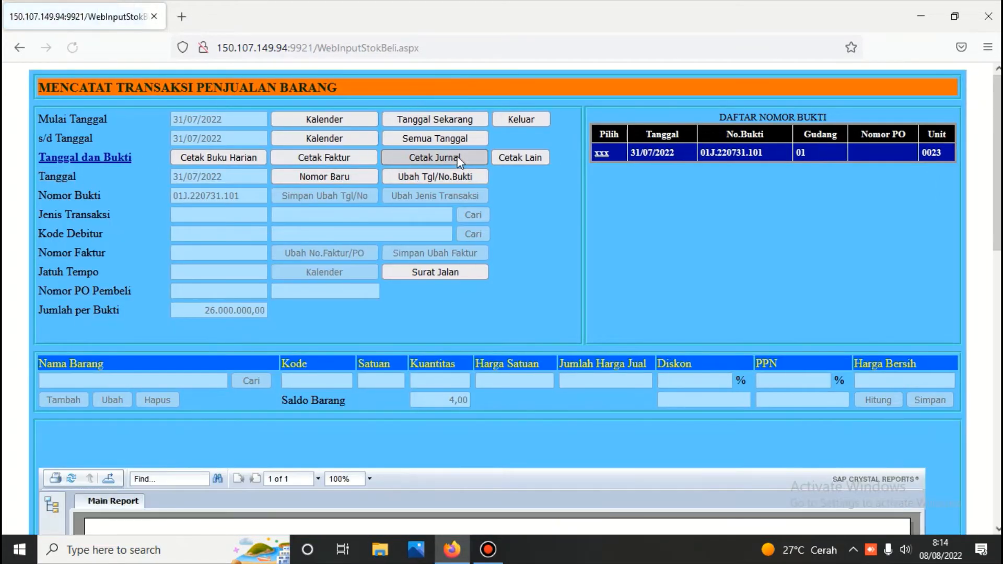
scroll(459, 159, "down", 6)
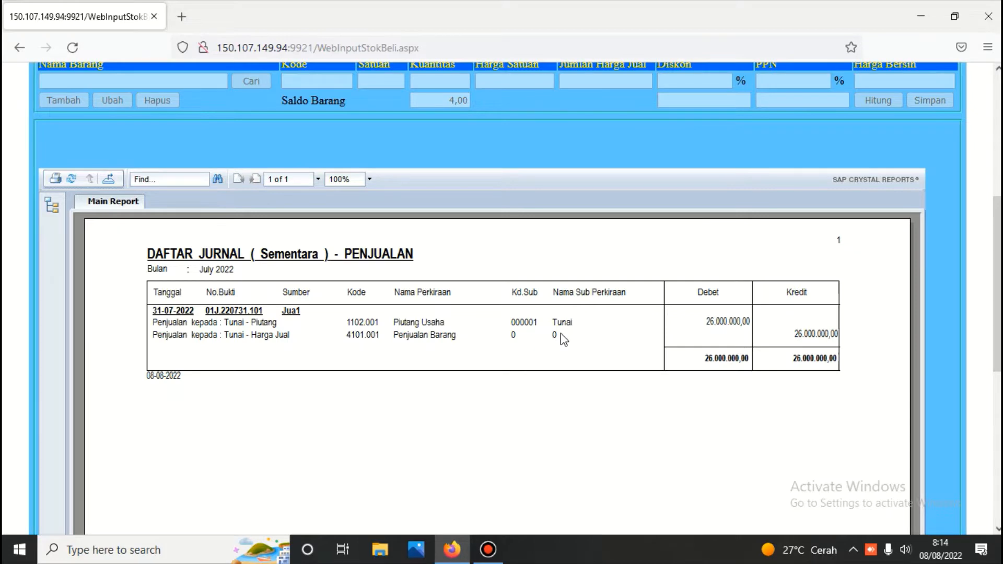
scroll(561, 335, "up", 6)
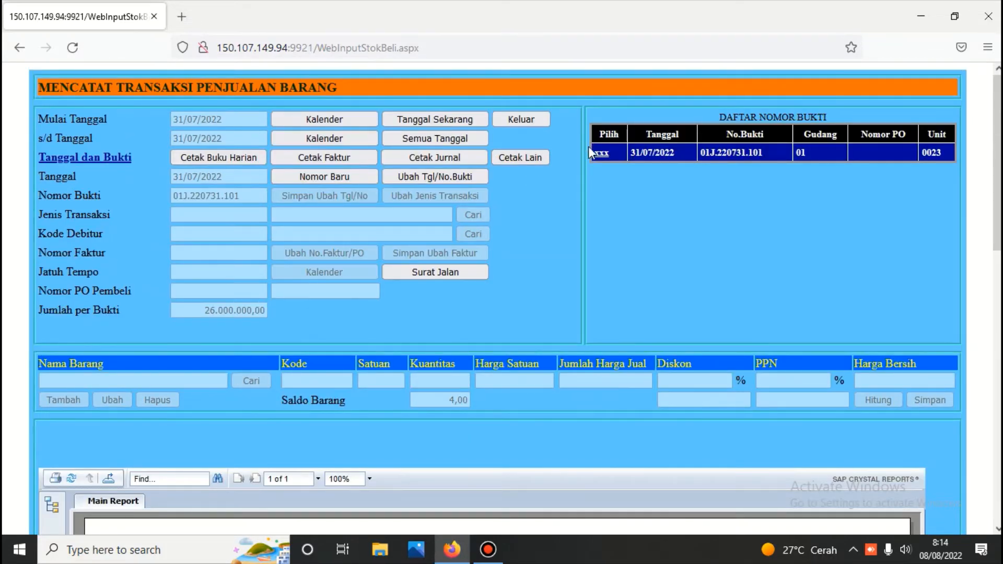
Edit the Dell sale line to 11% PPN, recalculating to 28.860.000,00, and save it
left_click(604, 155)
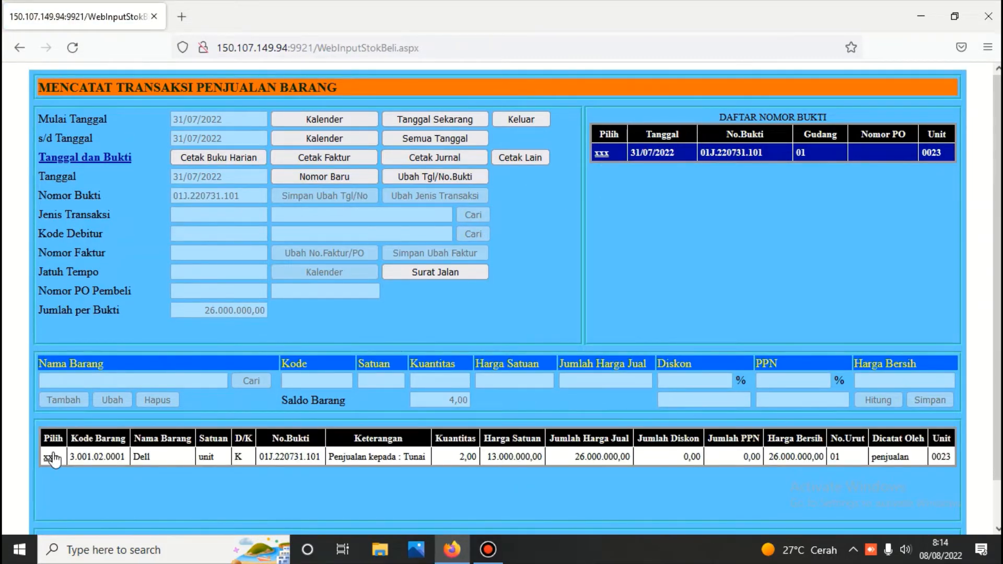
left_click(52, 458)
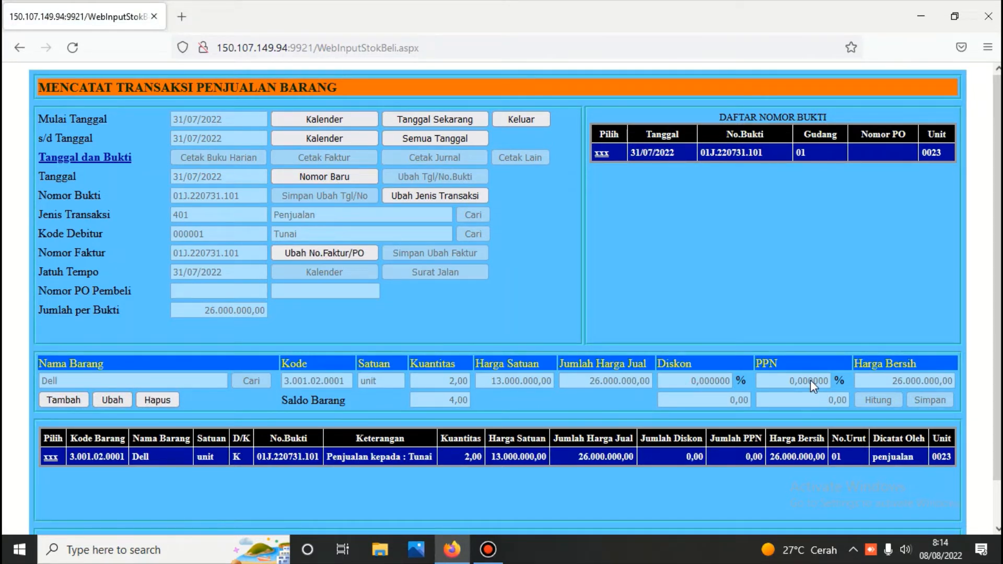
left_click(50, 457)
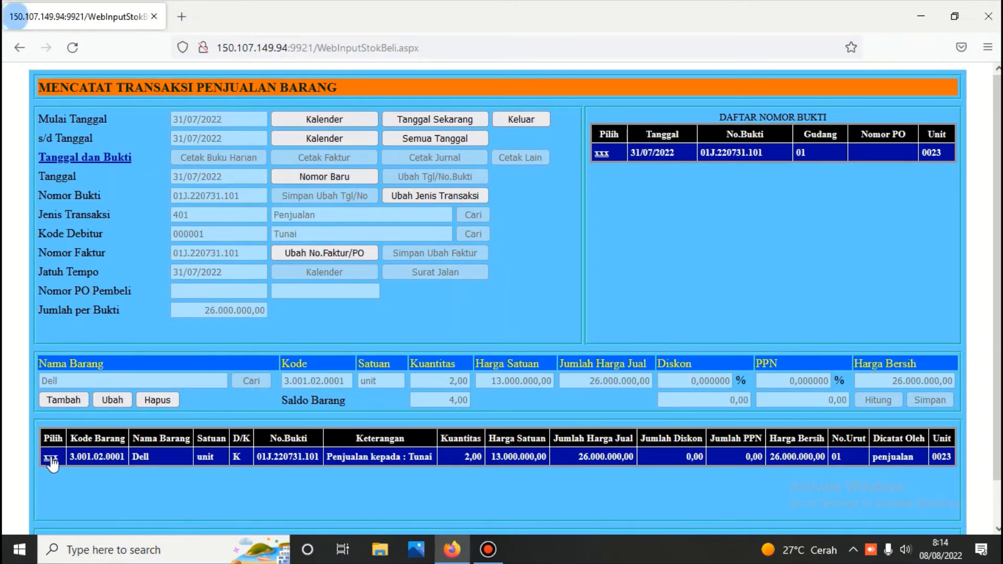
left_click(111, 399)
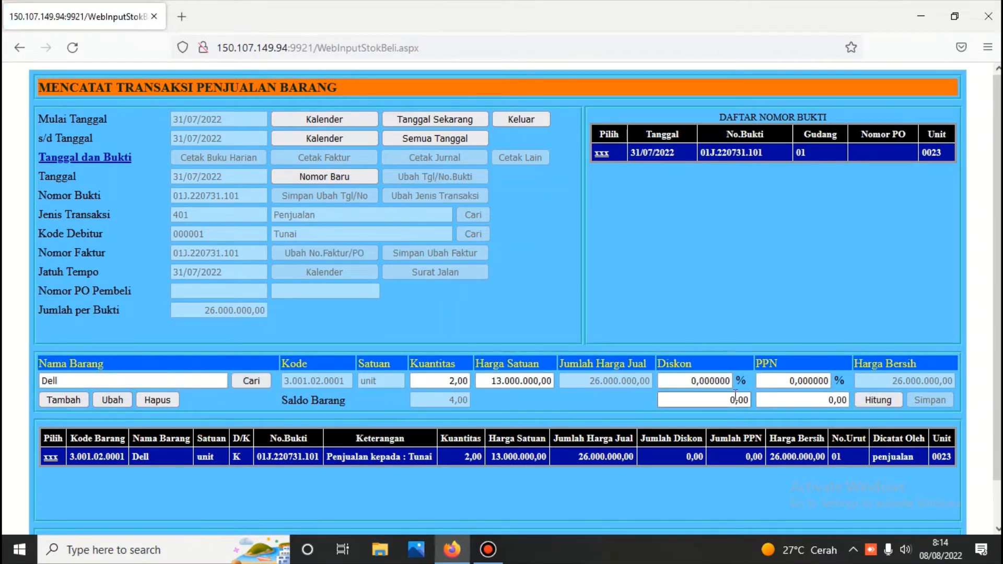
left_click(760, 383)
key("Delete")
key("Delete")
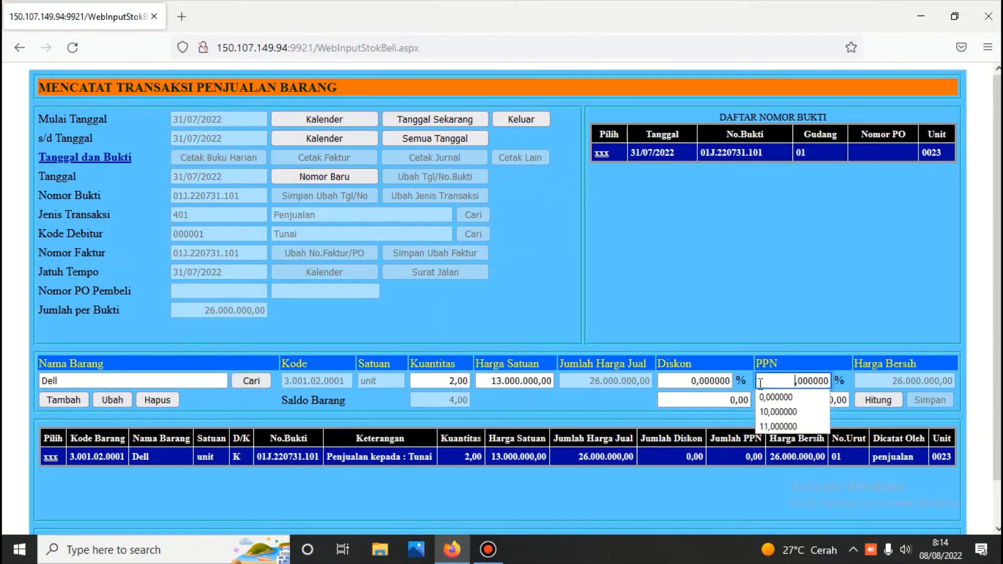
type("11")
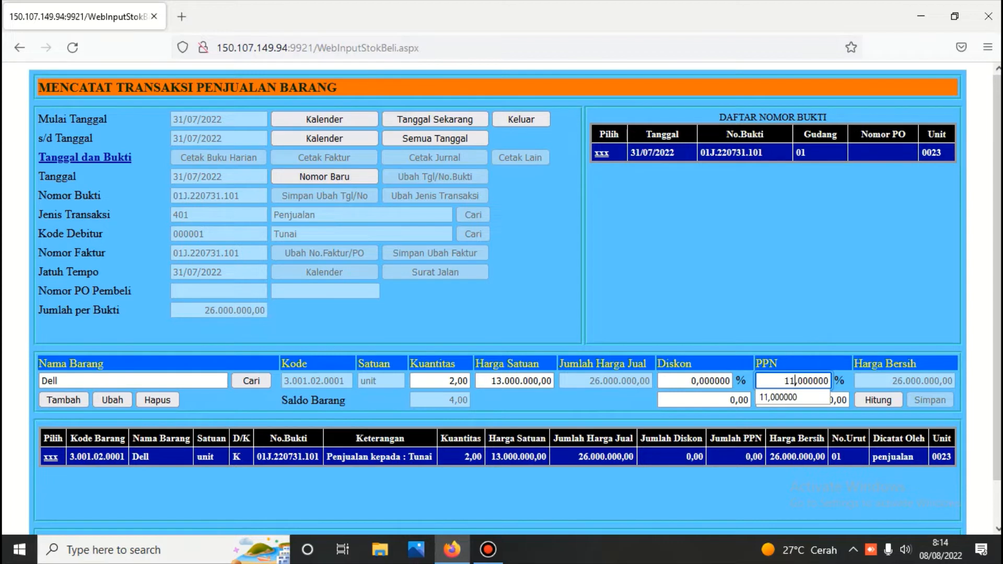
left_click(867, 398)
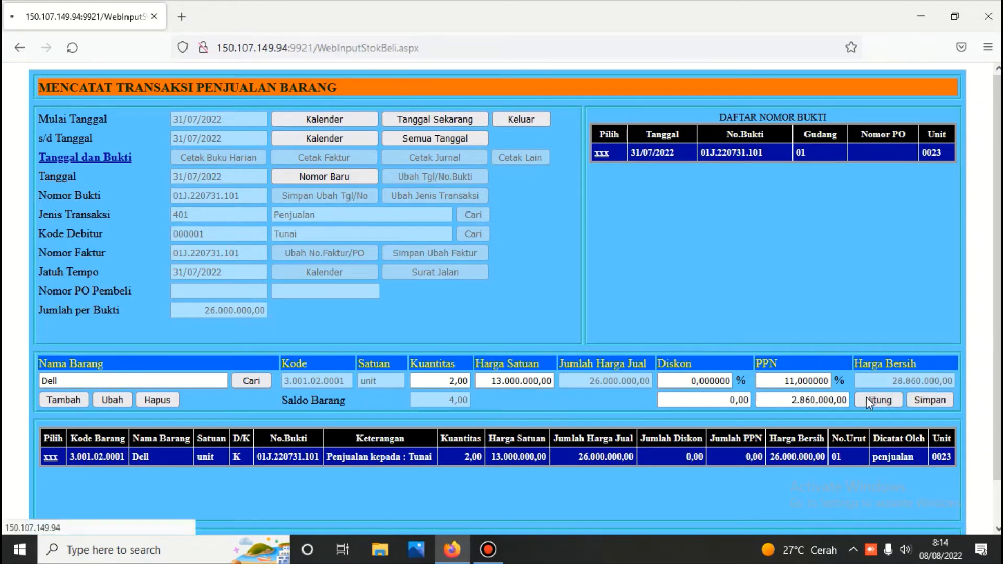
left_click(914, 399)
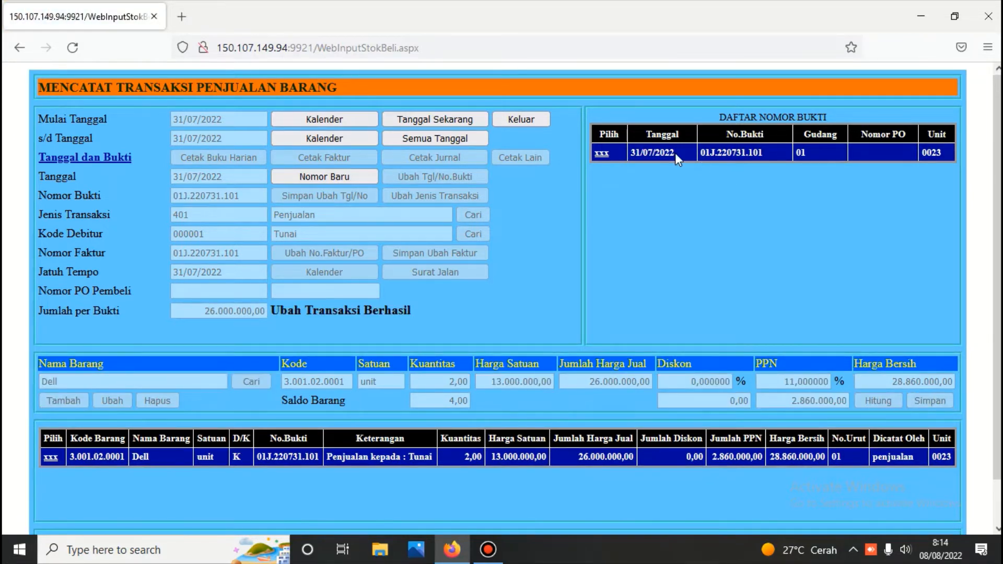
Print the updated 01J.220731.101 journal showing the Hutang PPN credit, then reload its lines
left_click(601, 152)
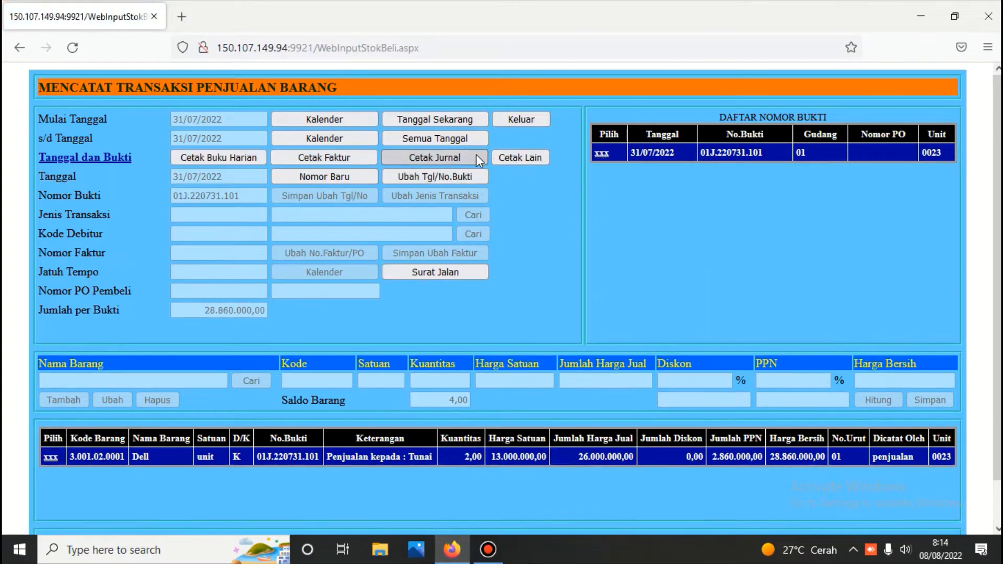
left_click(475, 155)
scroll(476, 155, "down", 4)
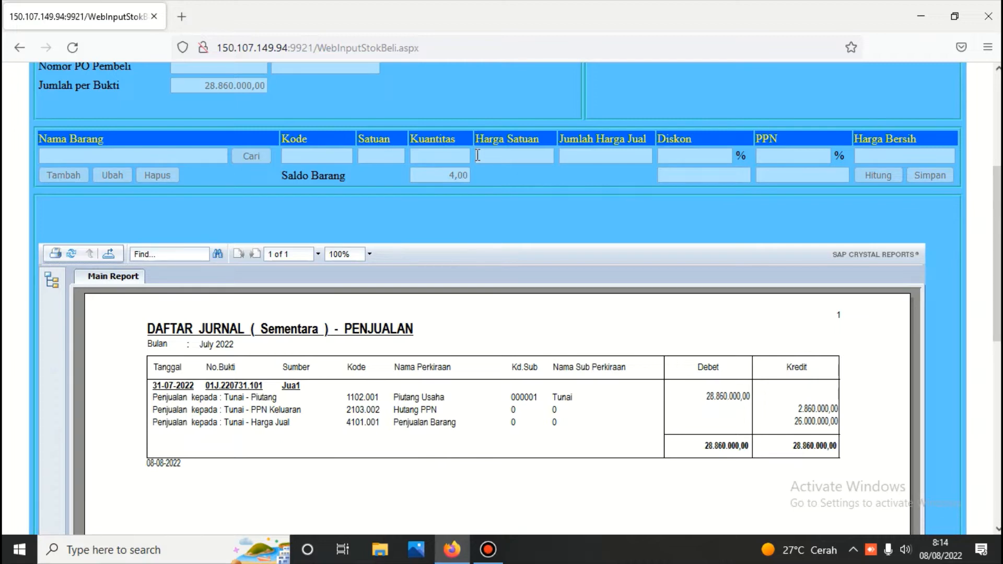
scroll(478, 155, "up", 4)
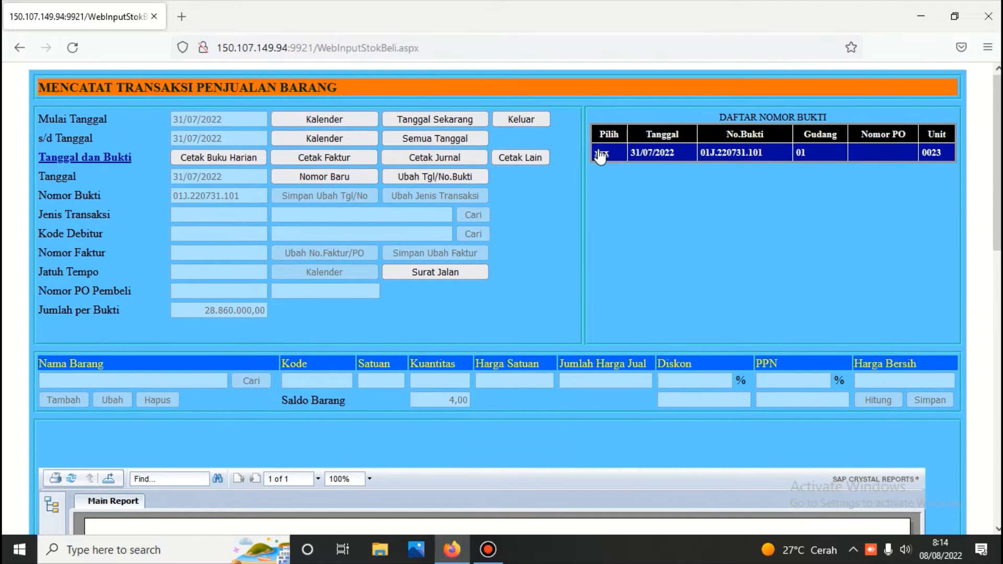
left_click(601, 154)
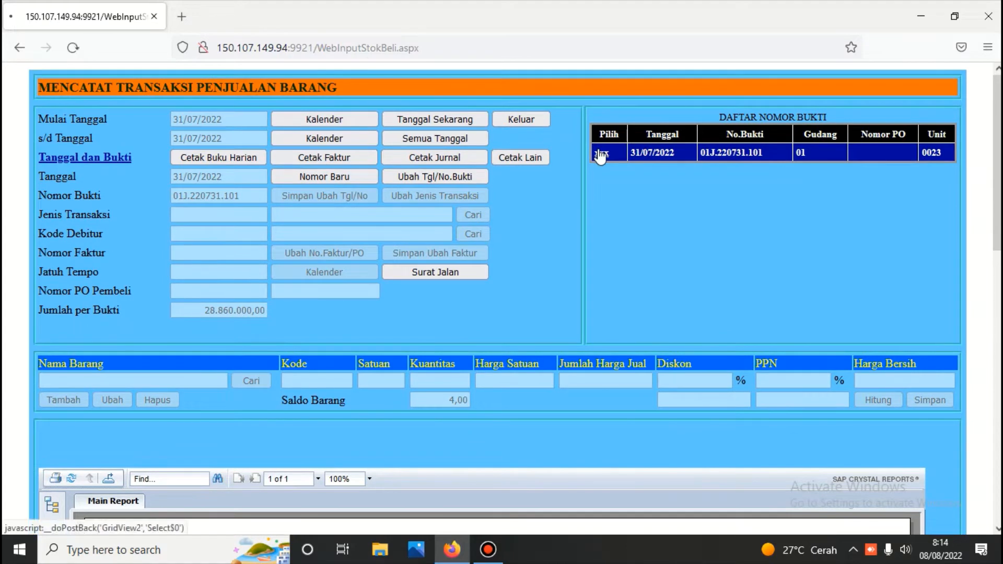
Apply a 10% discount to the Dell line of sale 01J.220731.101, recalculate and save it
left_click(53, 460)
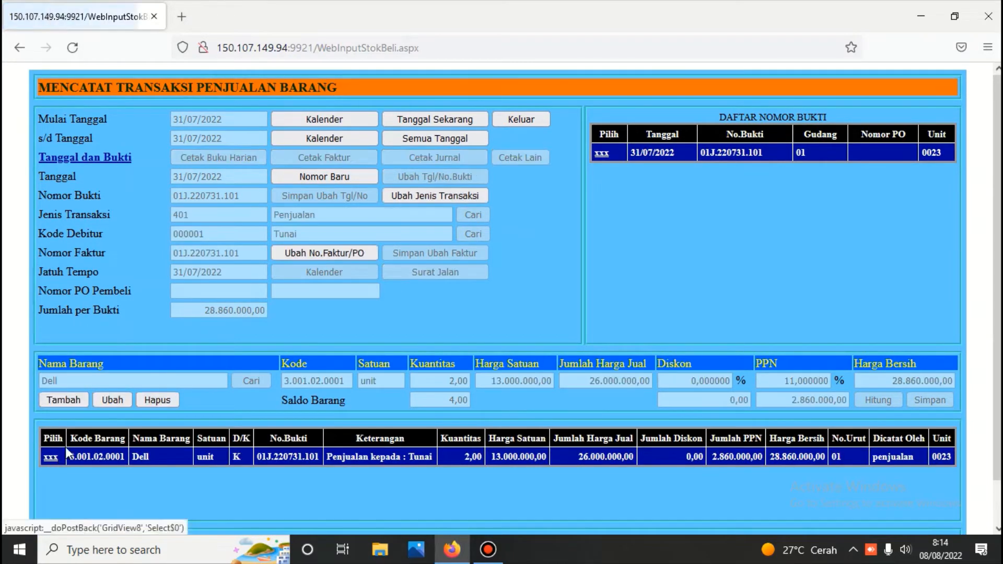
left_click(102, 399)
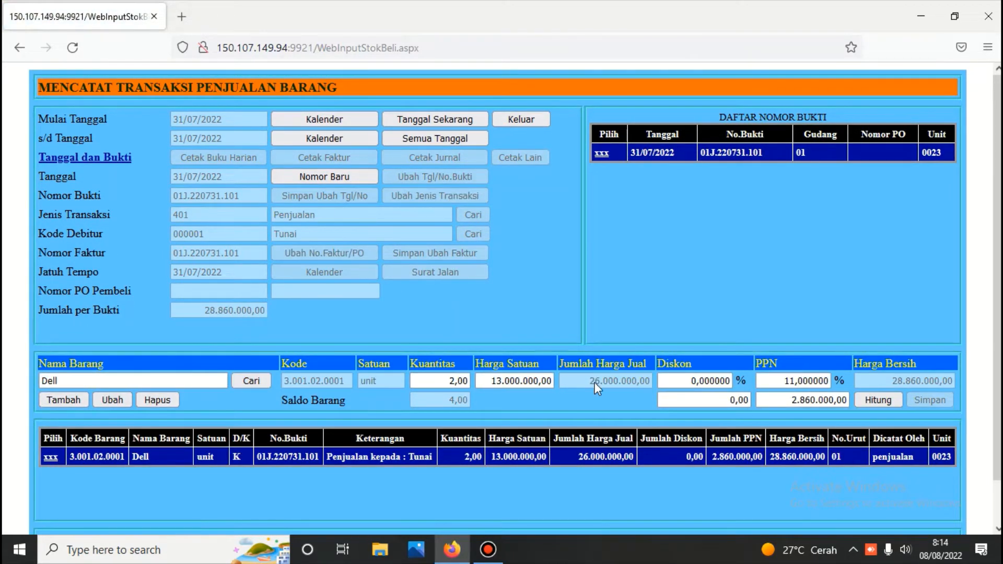
left_click(679, 386)
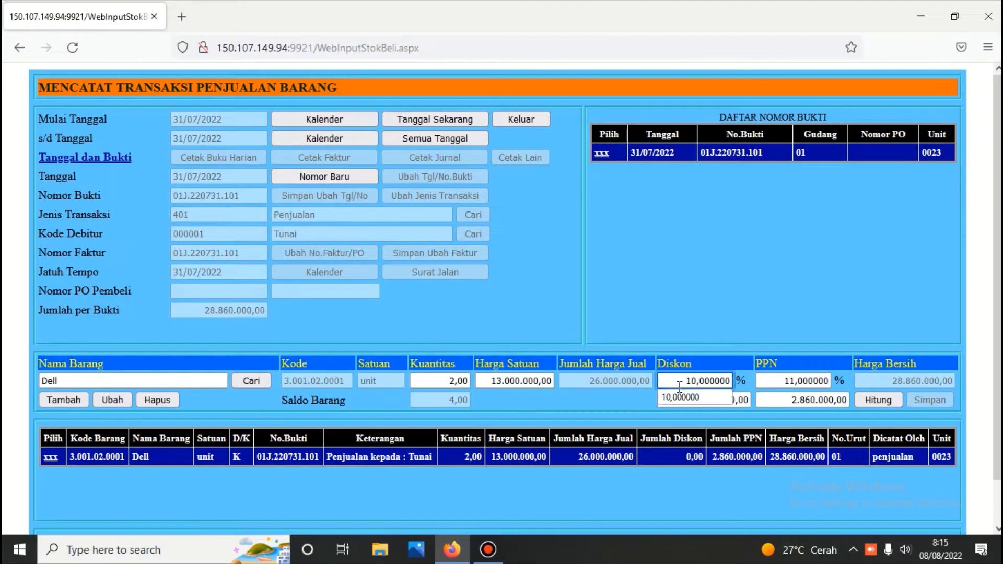
type("1")
left_click(879, 399)
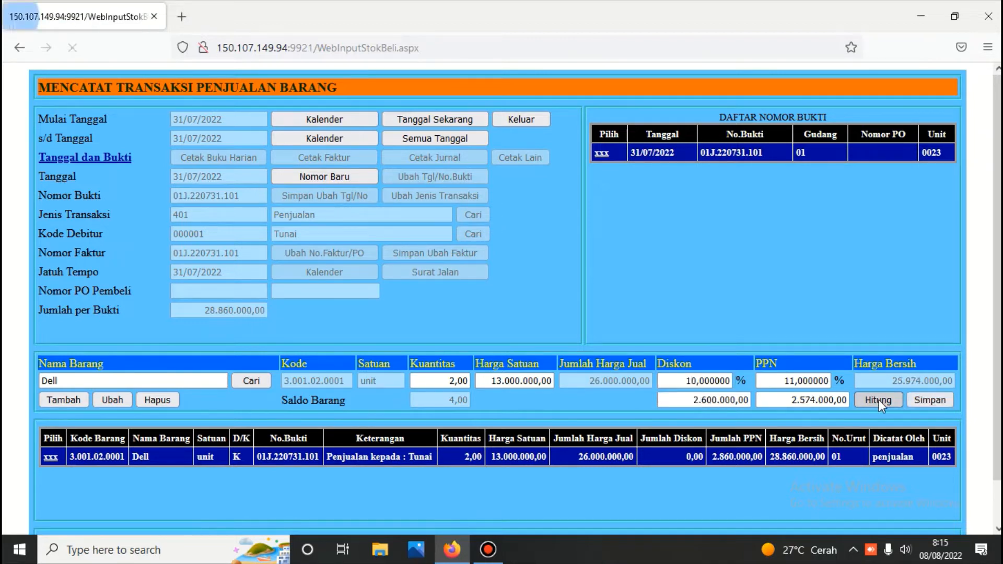
left_click(931, 401)
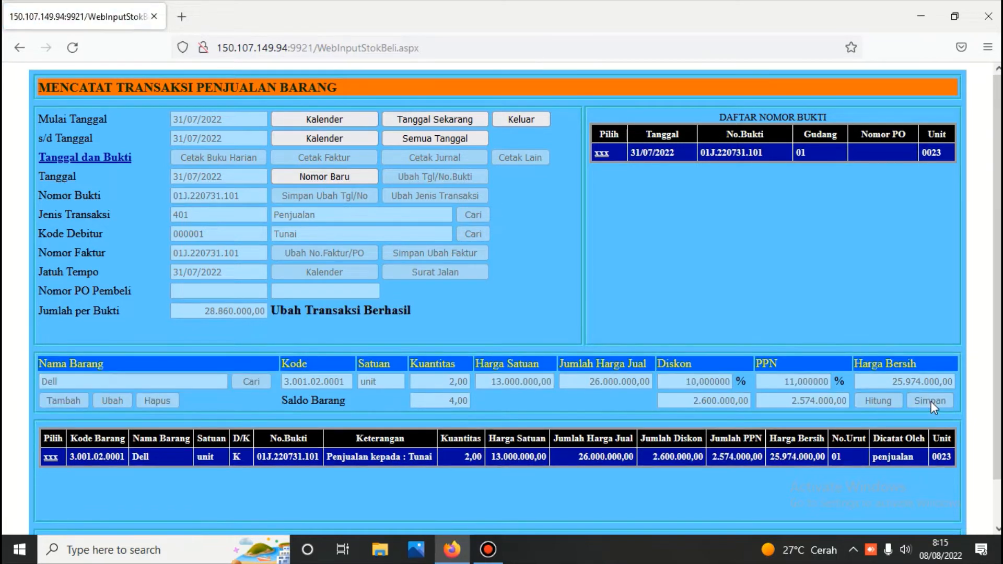
Show the July 2022 interim sales journal for voucher 01J.220731.101, balancing at 28.574.000,00
left_click(603, 153)
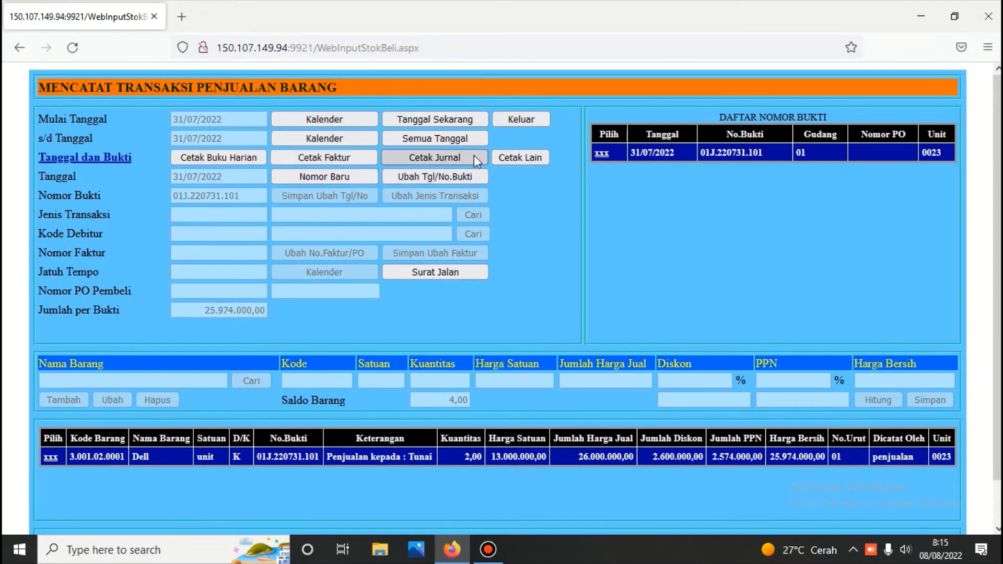
left_click(475, 155)
scroll(470, 235, "down", 7)
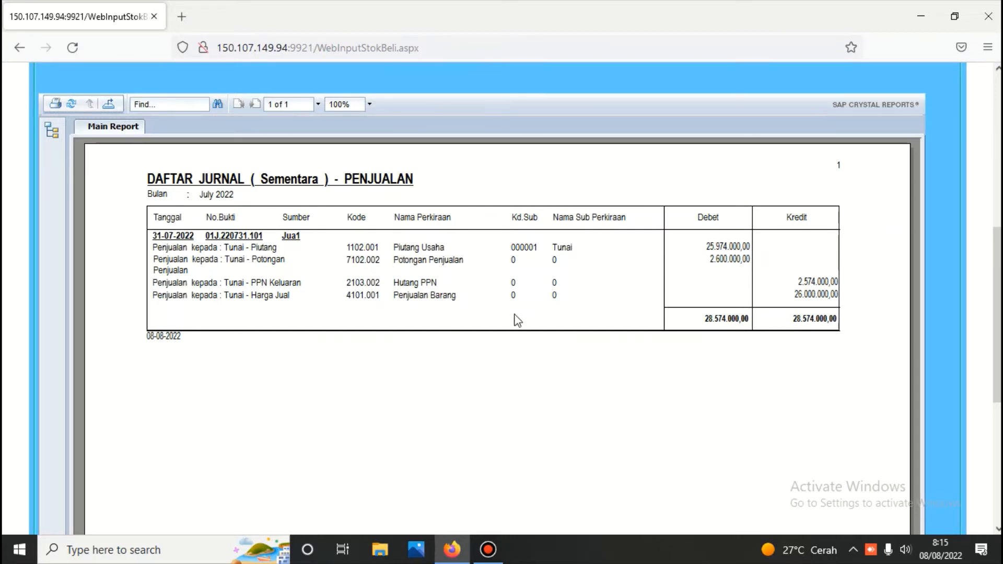
scroll(527, 313, "up", 7)
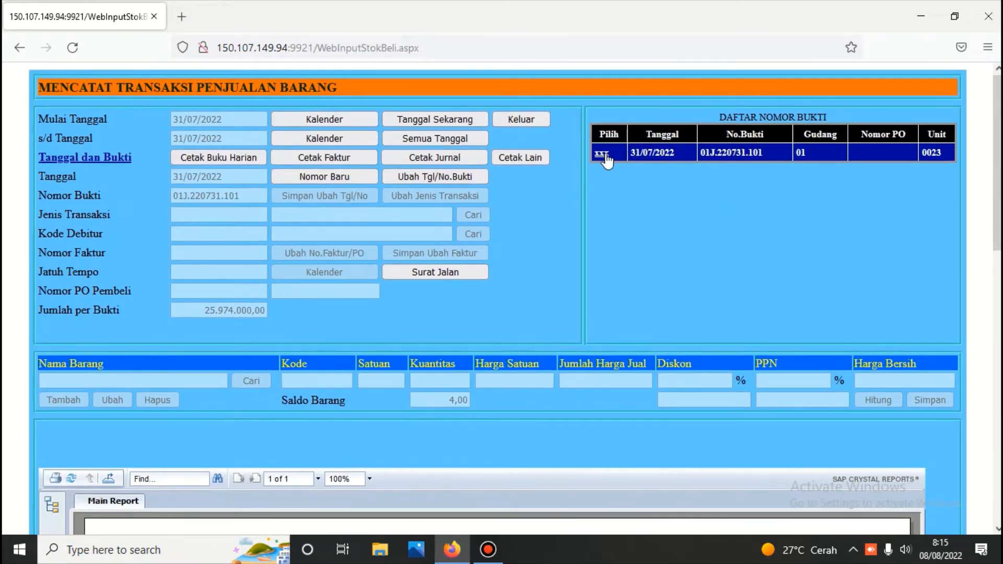
Display and review the Faktur Penjualan for 01J.220731.101: 2 Dell units, net 25.974.000,00
left_click(604, 156)
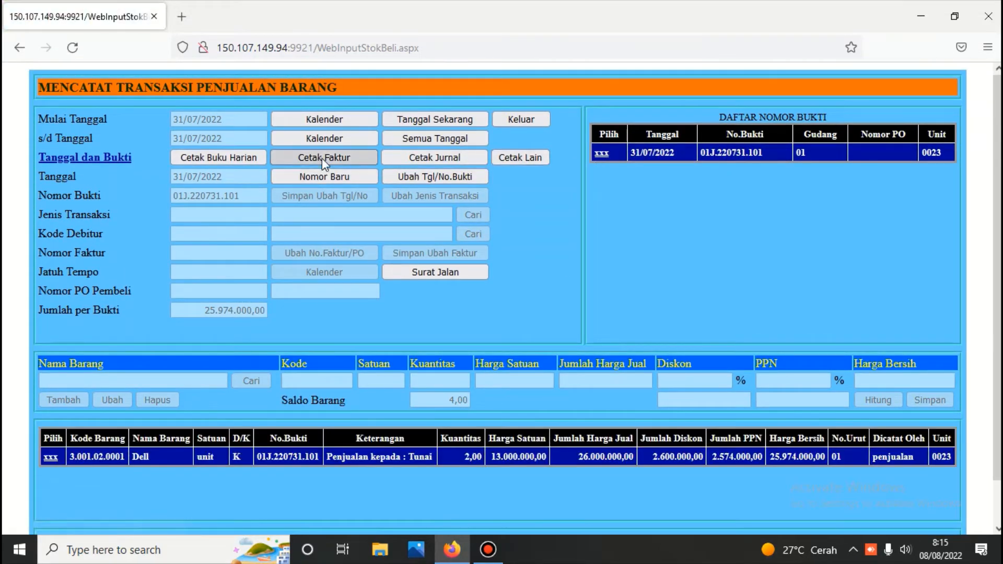
left_click(324, 157)
scroll(322, 158, "down", 6)
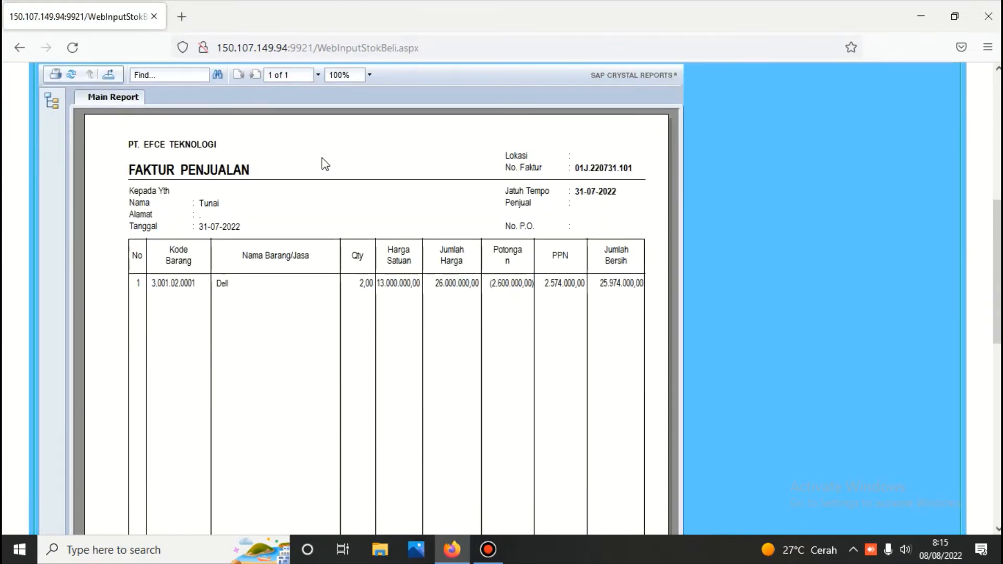
scroll(322, 158, "down", 6)
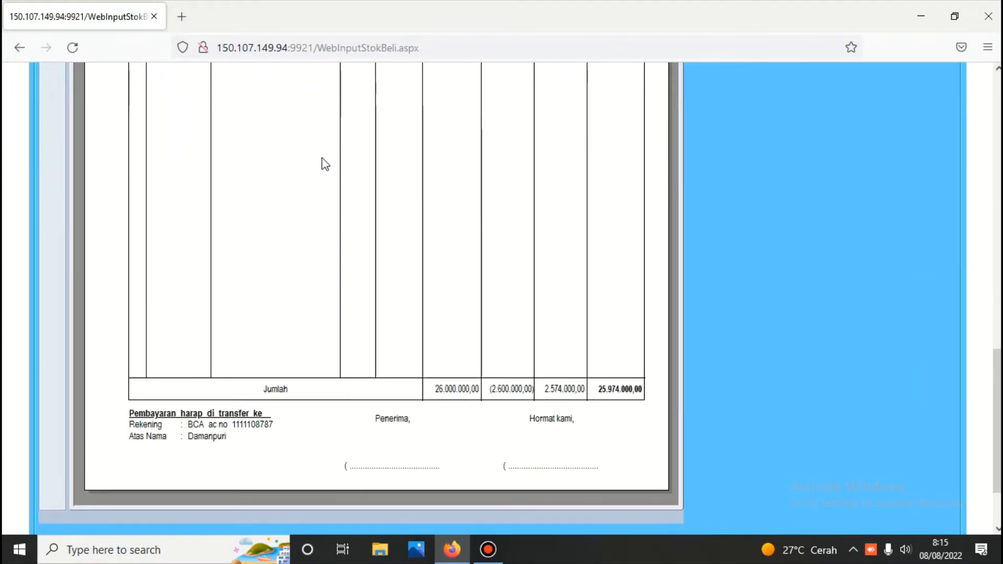
scroll(322, 158, "up", 8)
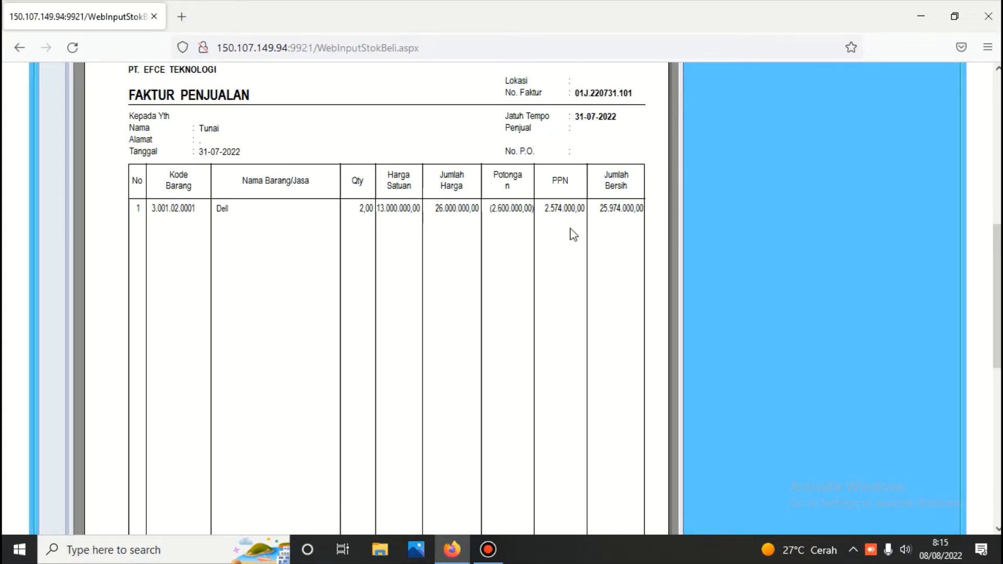
scroll(573, 233, "down", 7)
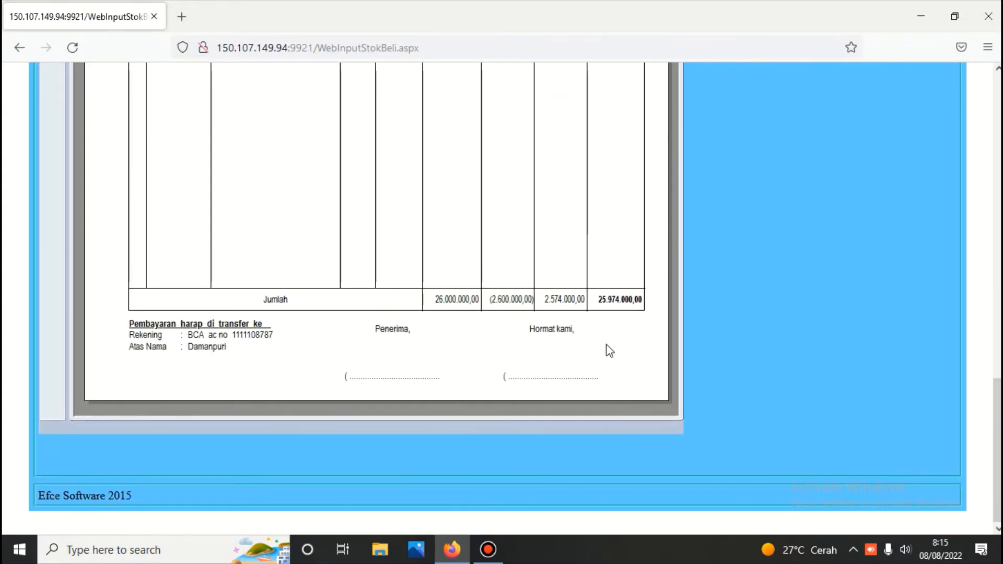
scroll(606, 345, "up", 10)
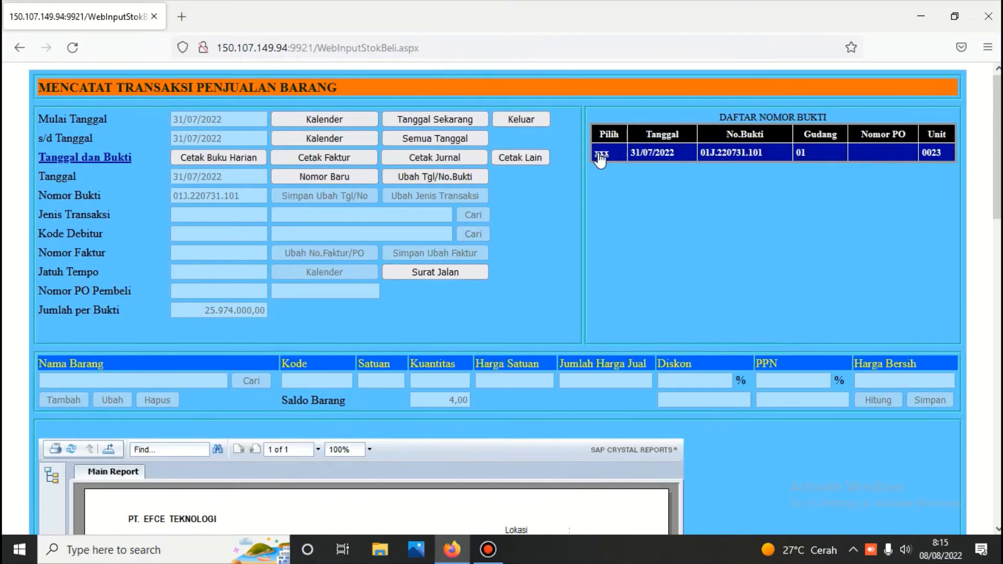
Reset the Dell line's discount and PPN to 0%, recalculate and save at net 26.000.000,00
left_click(601, 154)
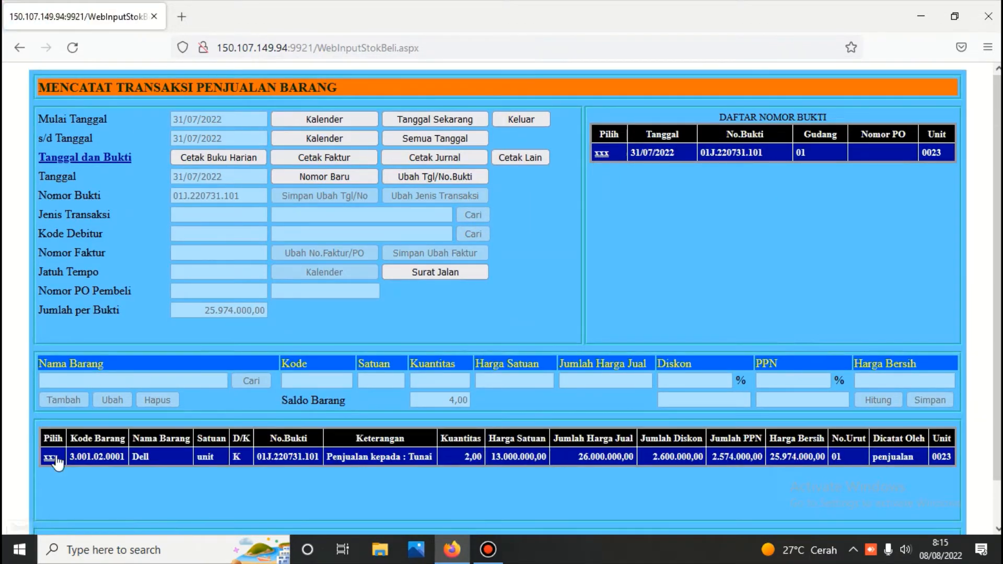
left_click(50, 458)
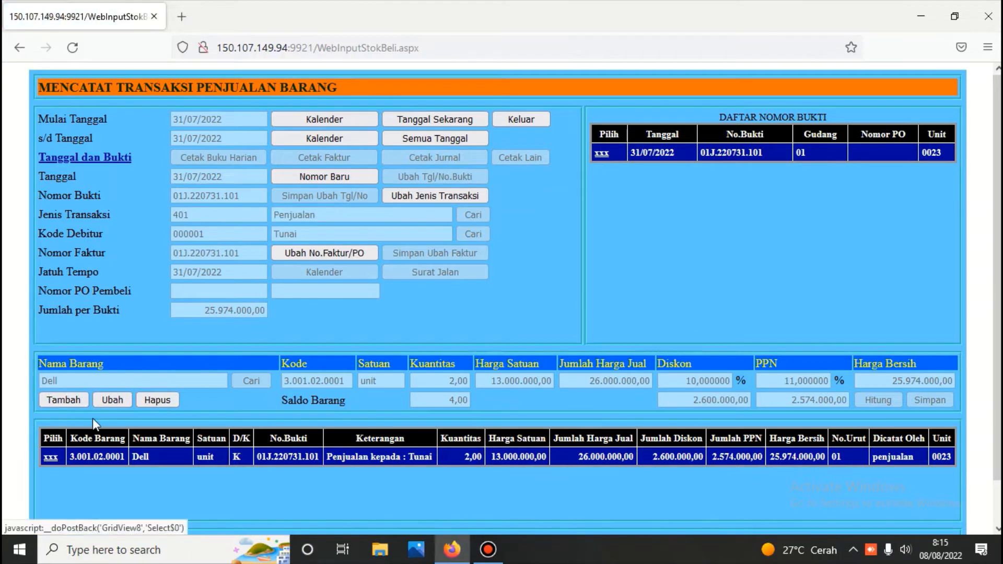
left_click(104, 400)
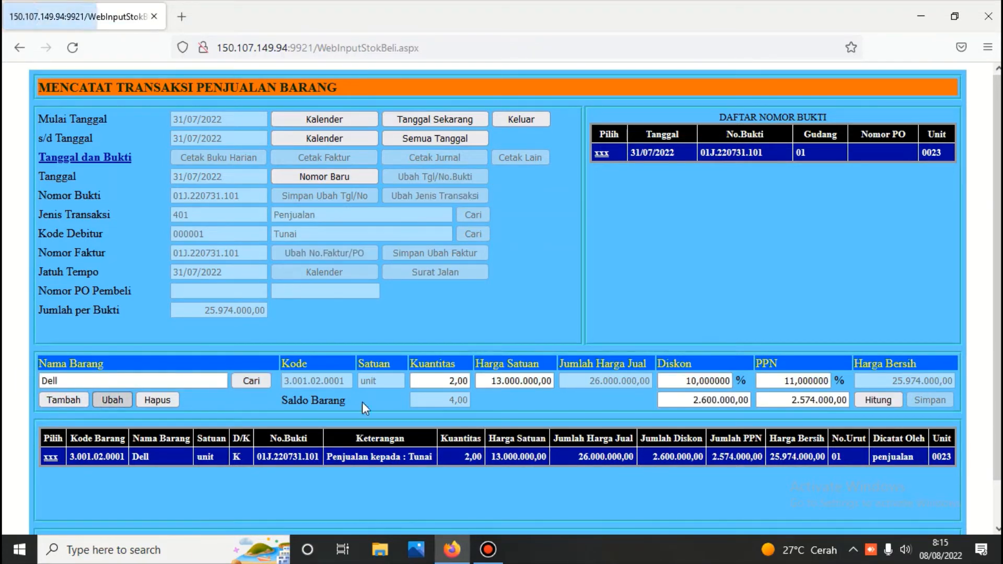
left_click(686, 381)
key("Delete")
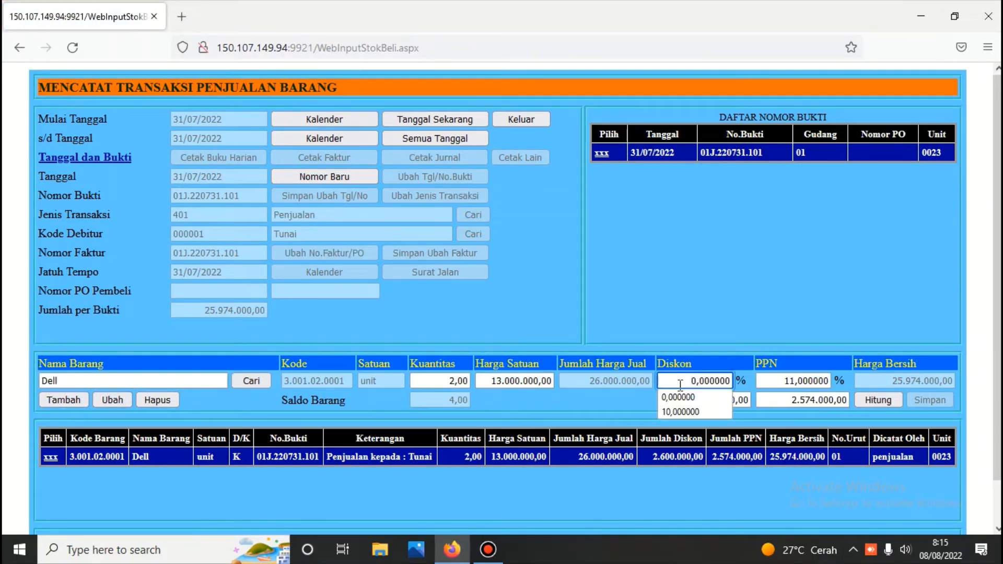
left_click(773, 382)
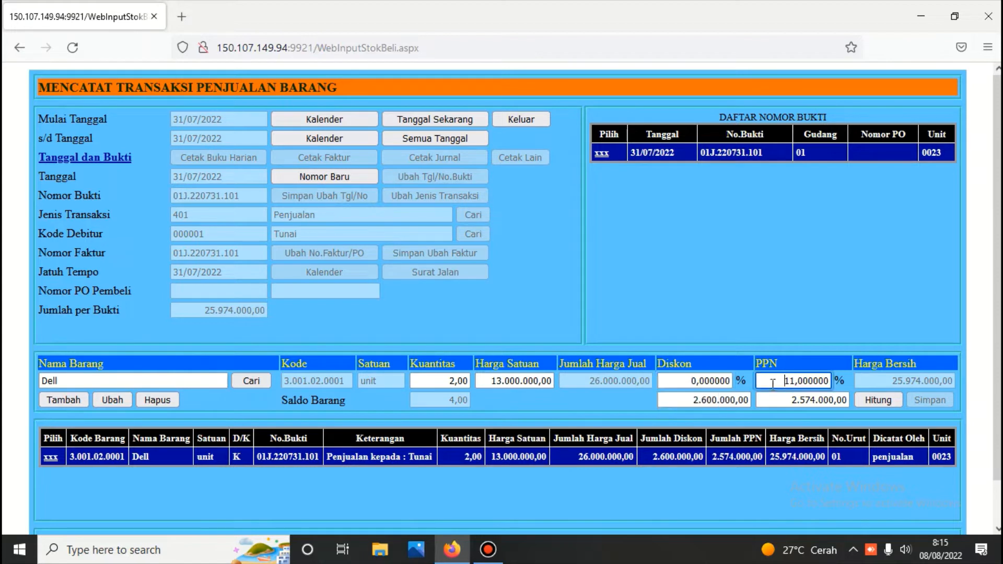
key("Delete")
key("Delete")
key("Delete")
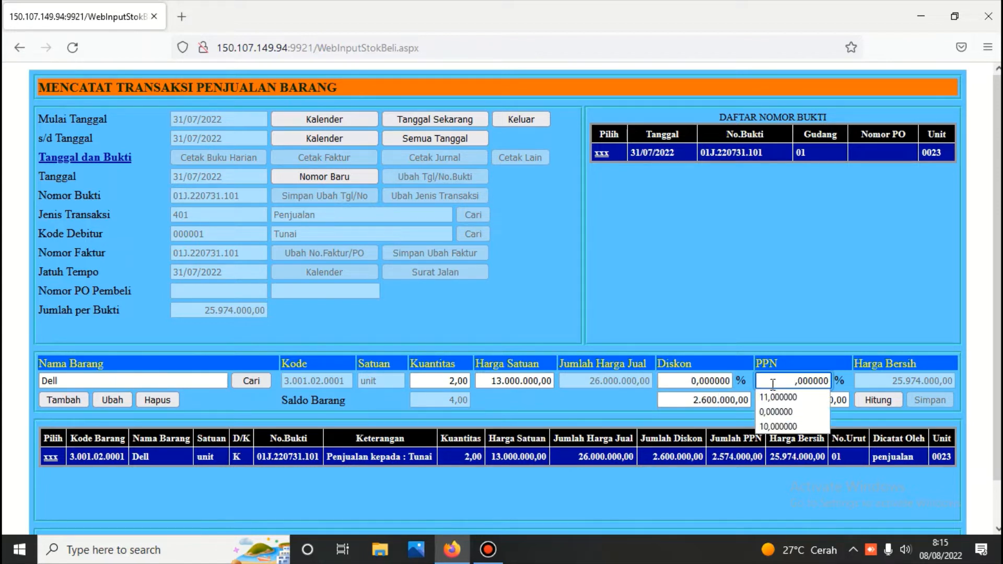
type("0")
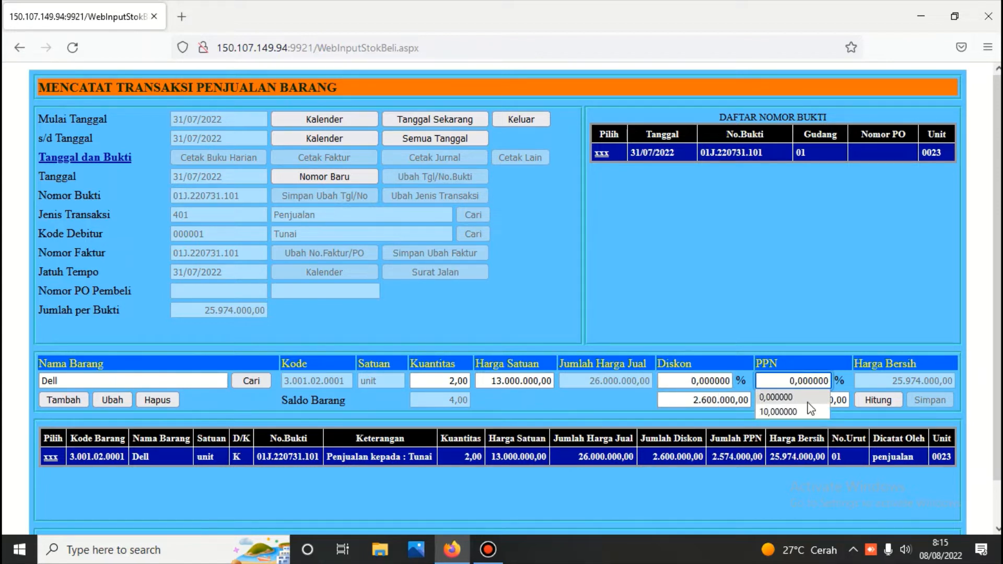
left_click(875, 400)
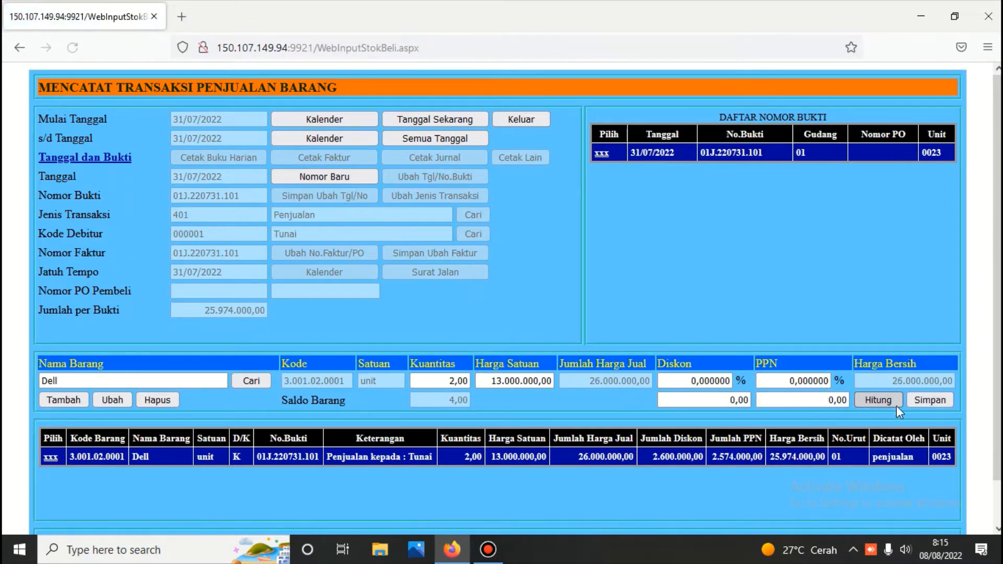
left_click(932, 399)
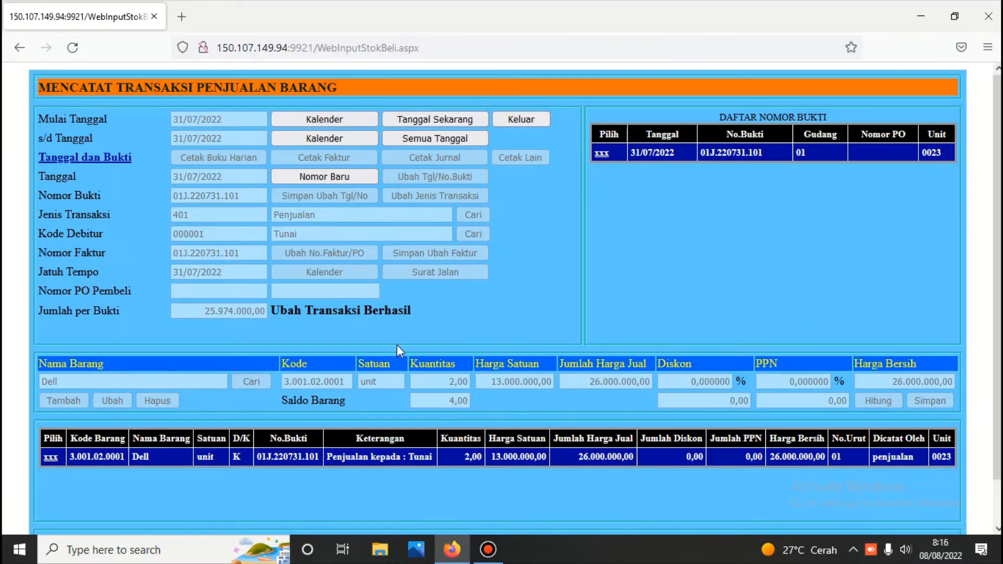
left_click(602, 153)
Review the regenerated sales journal: Piutang Usaha and Penjualan Barang each 26.000.000,00
left_click(465, 158)
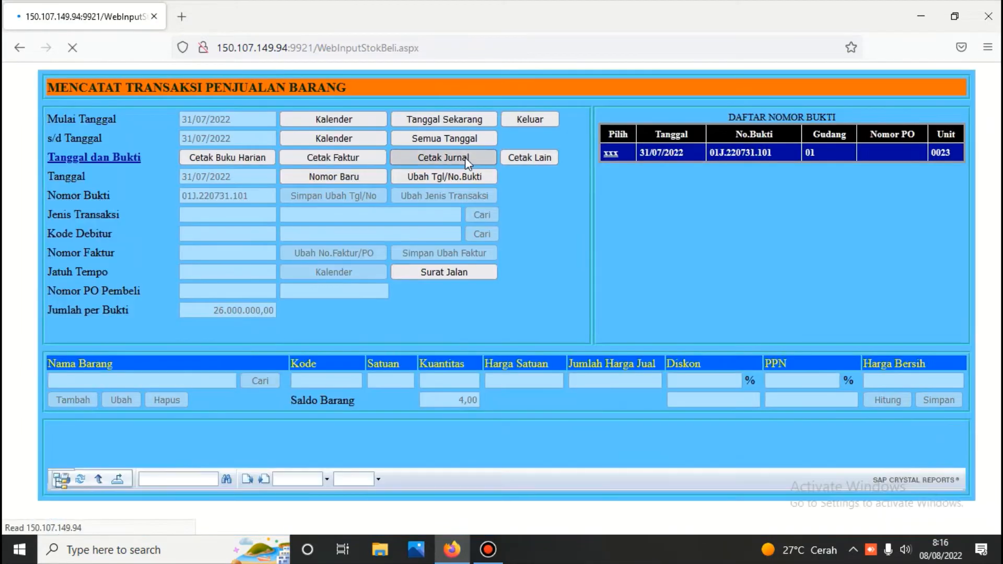
scroll(464, 195, "down", 4)
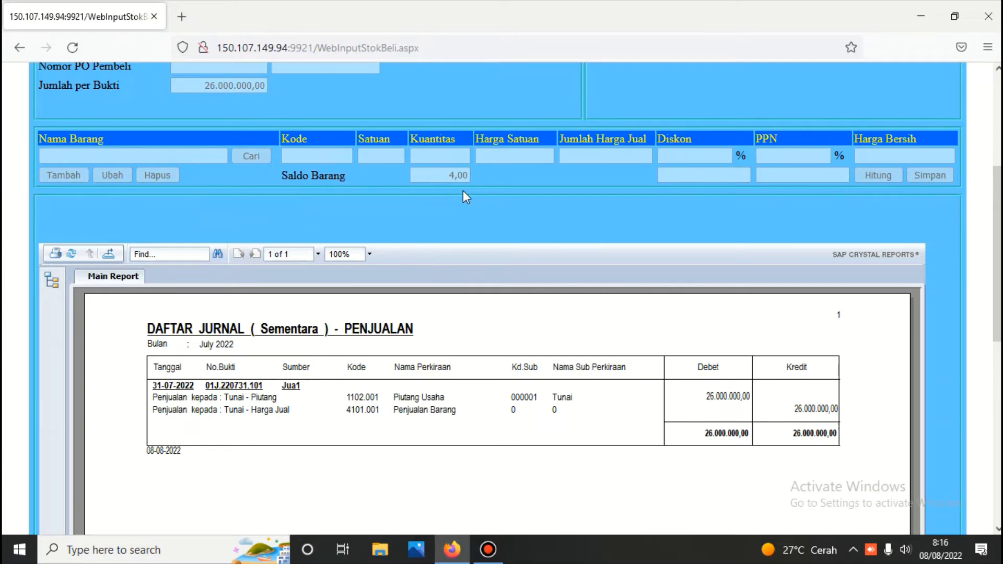
scroll(362, 220, "up", 5)
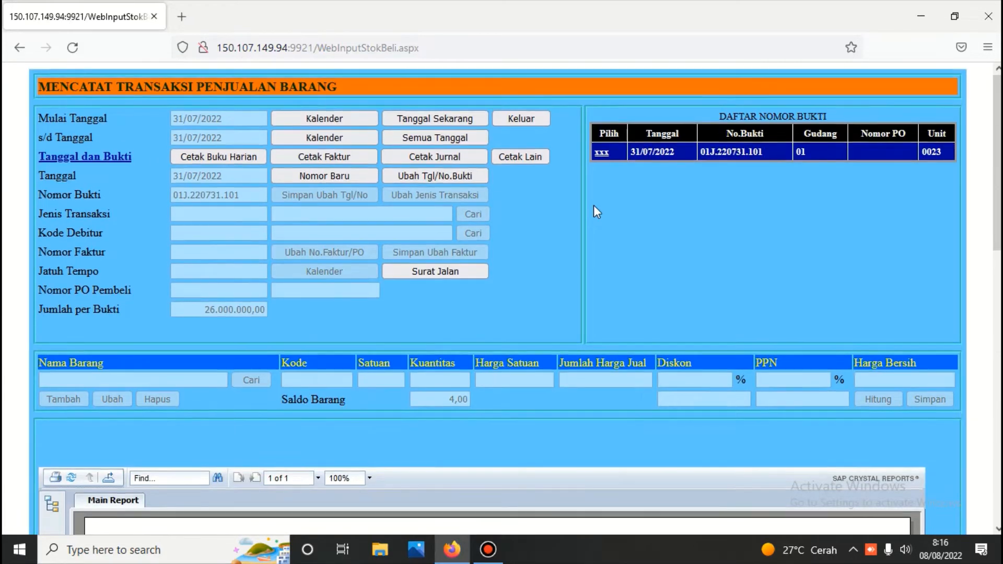
scroll(594, 211, "down", 3)
scroll(574, 261, "down", 5)
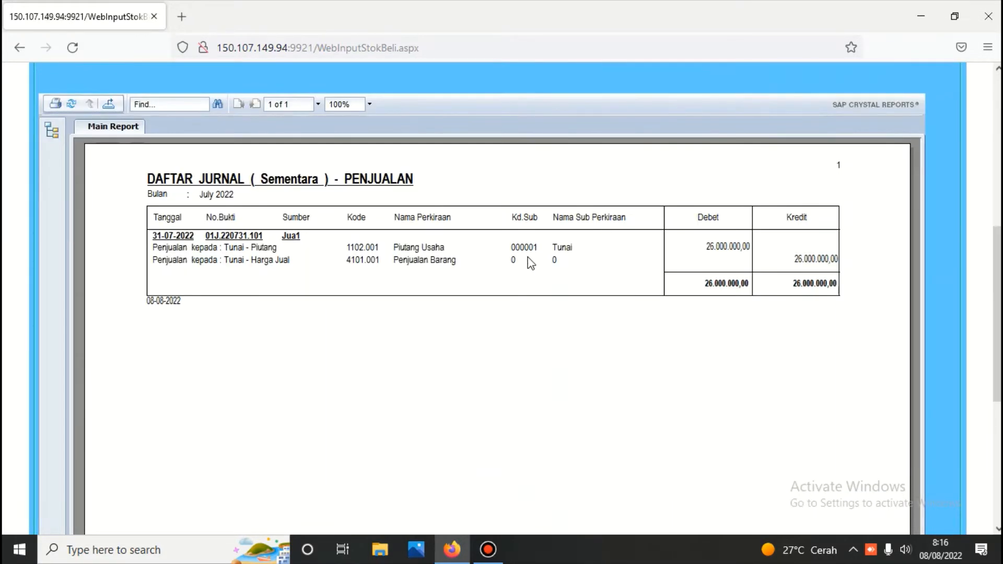
scroll(576, 251, "up", 8)
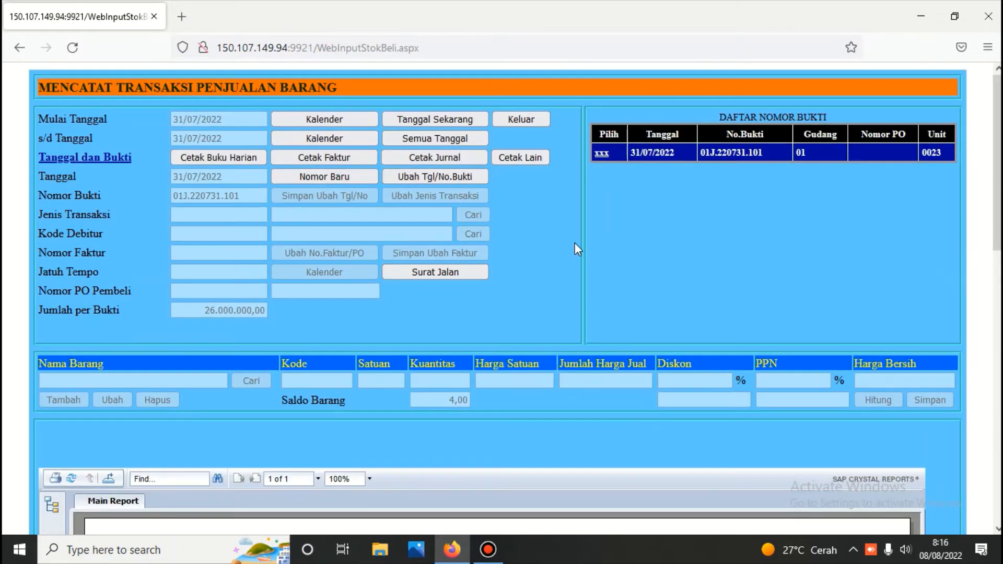
Start sale 01J.220731.102 dated 31/07/2022 with type 401 Penjualan, debtor PT. Indonesia Merdeka, due 31/07/2022
left_click(346, 177)
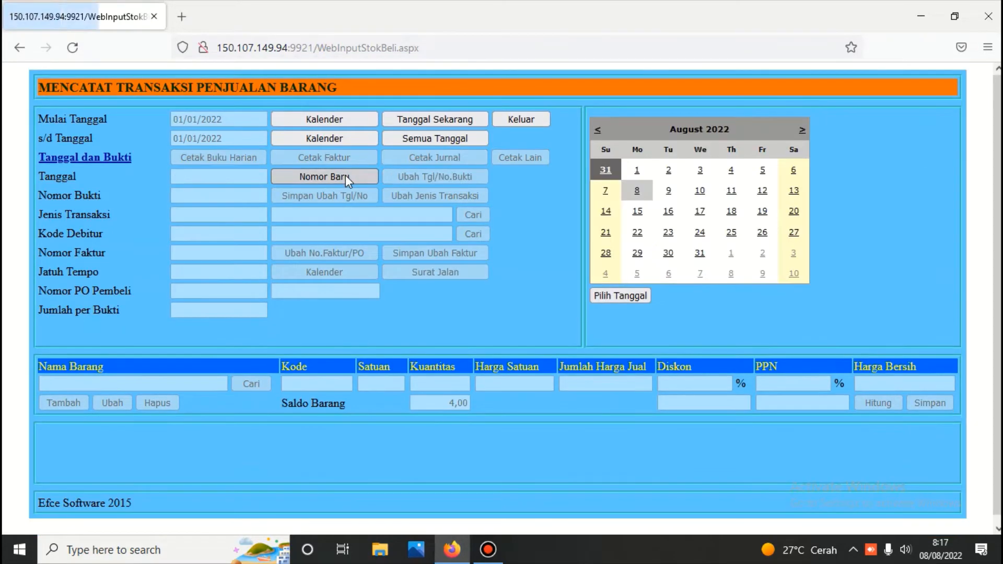
left_click(636, 296)
left_click(473, 213)
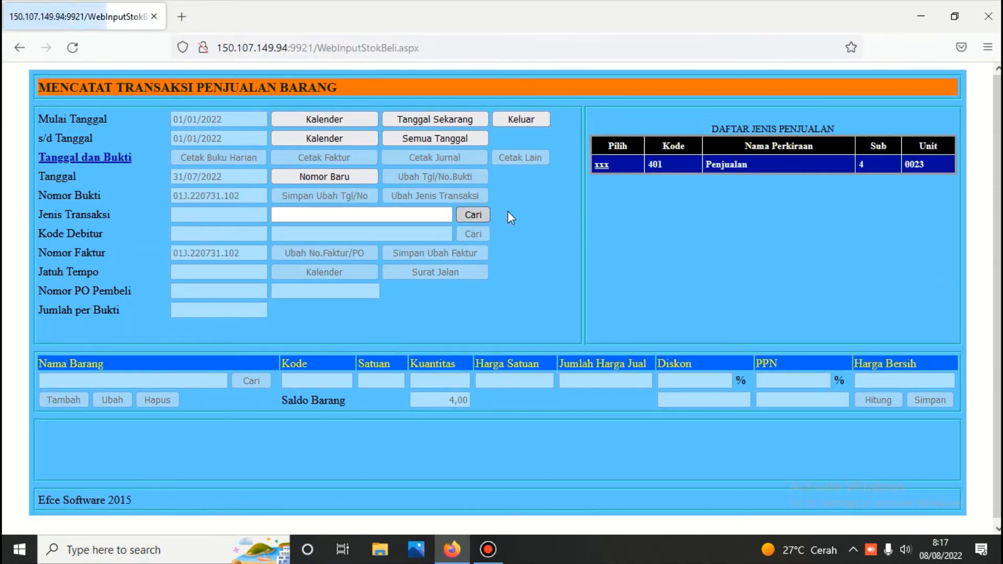
left_click(595, 164)
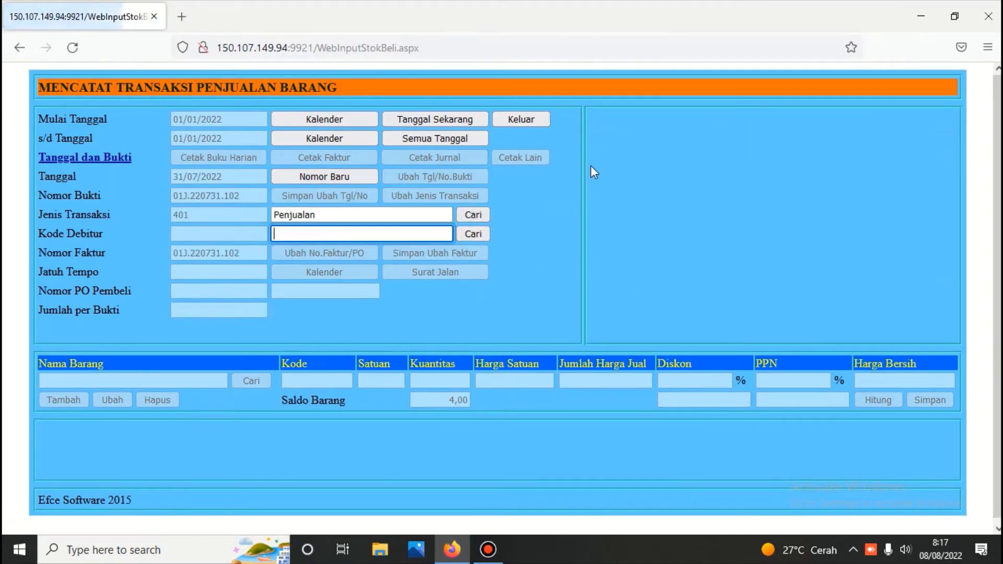
left_click(481, 234)
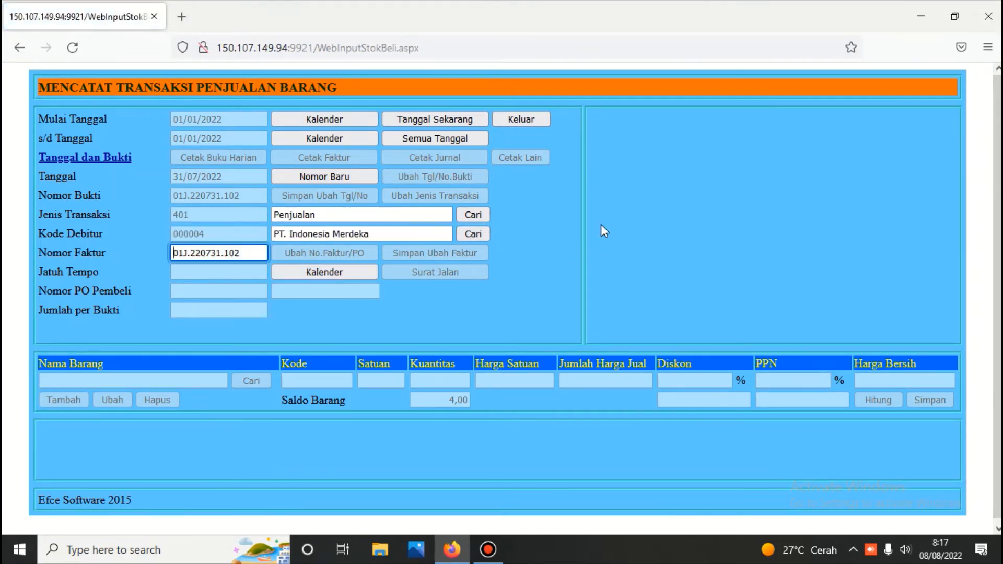
left_click(328, 270)
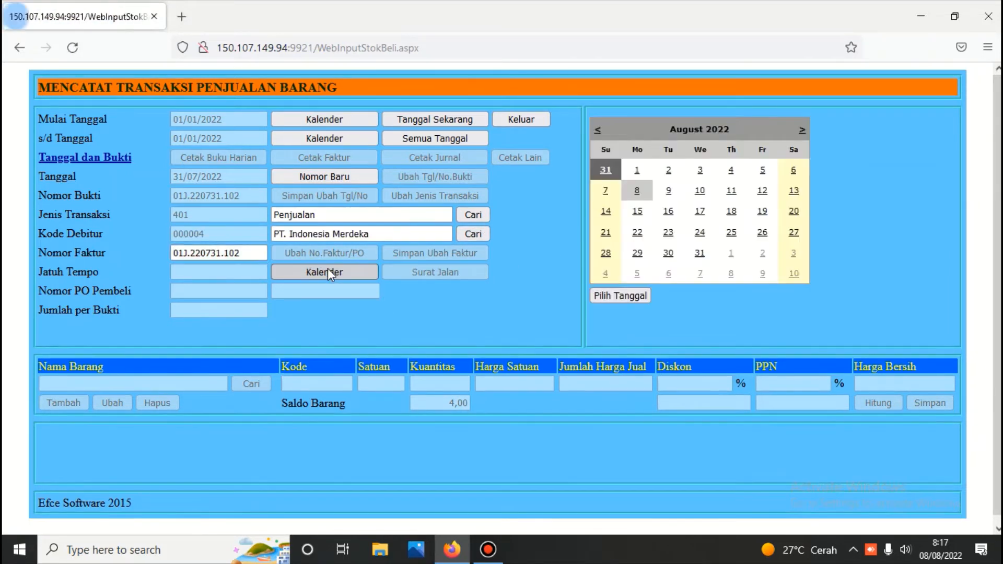
left_click(617, 296)
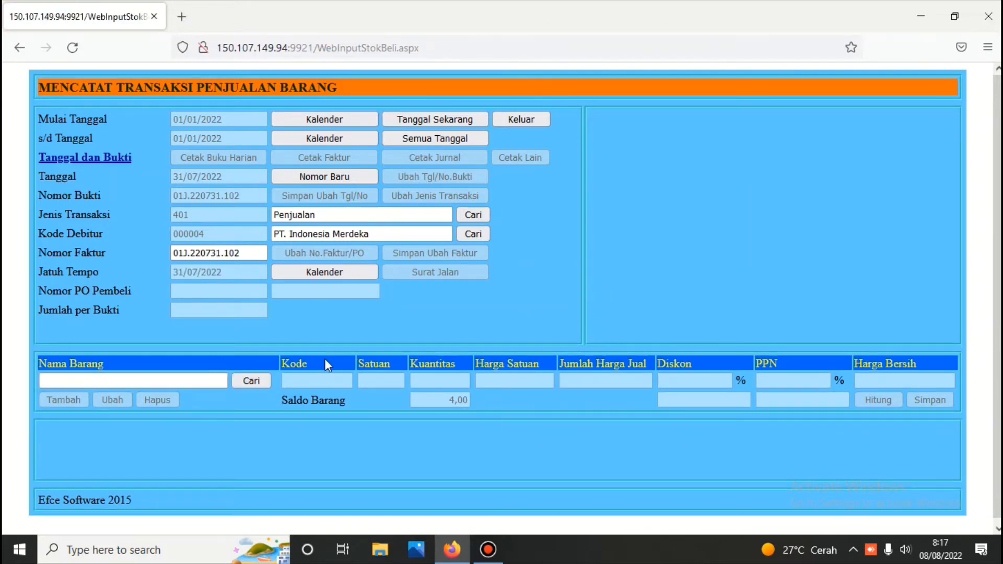
Search 'acer' and add item Acer 3.001.01.0003 to the sale with quantity 6
left_click(194, 374)
type("a")
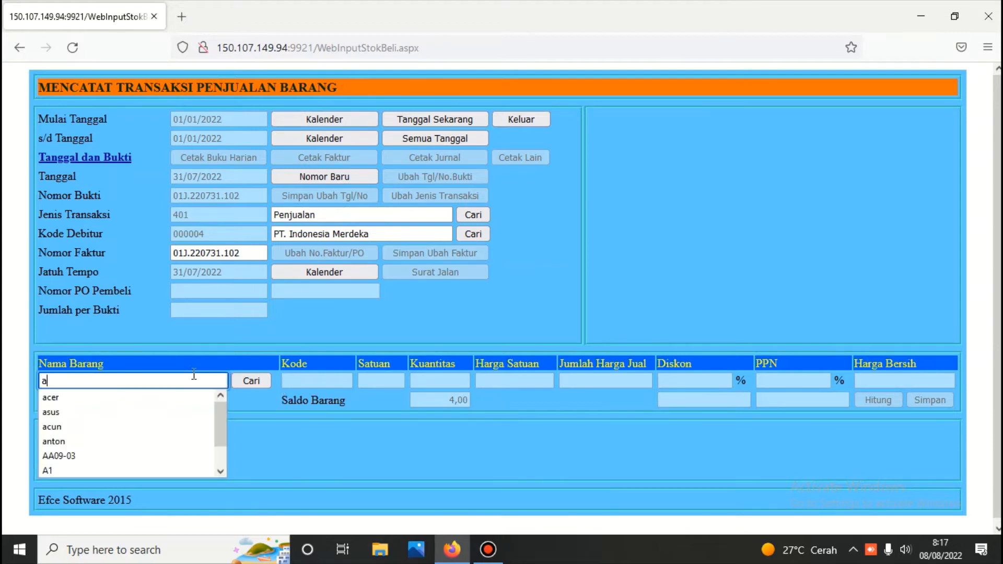
type("cer")
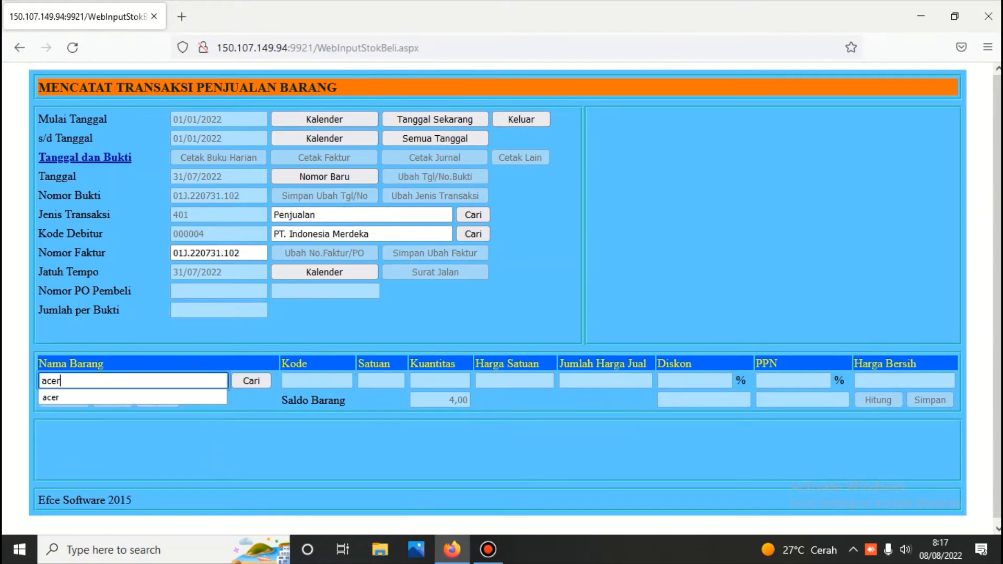
left_click(250, 381)
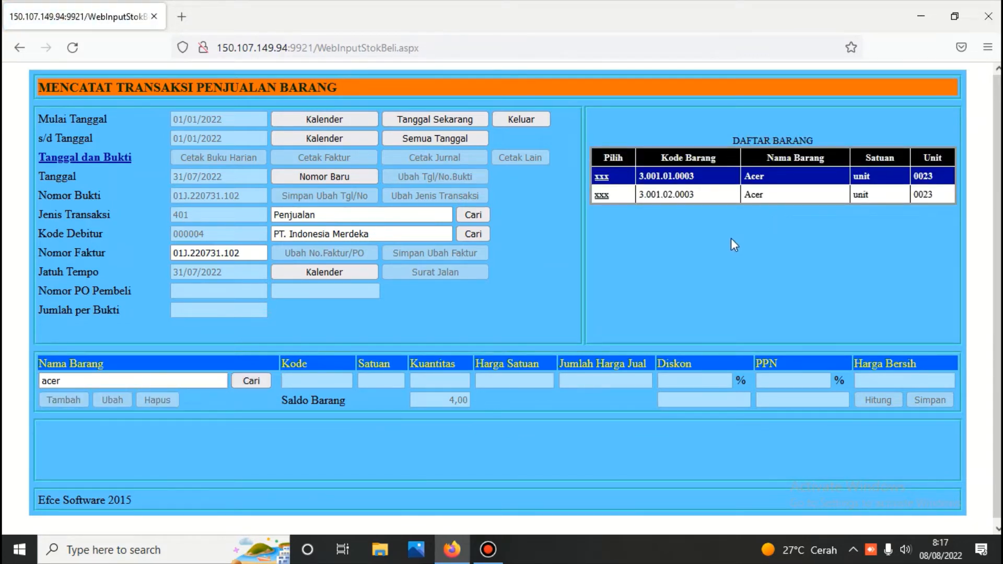
left_click(602, 178)
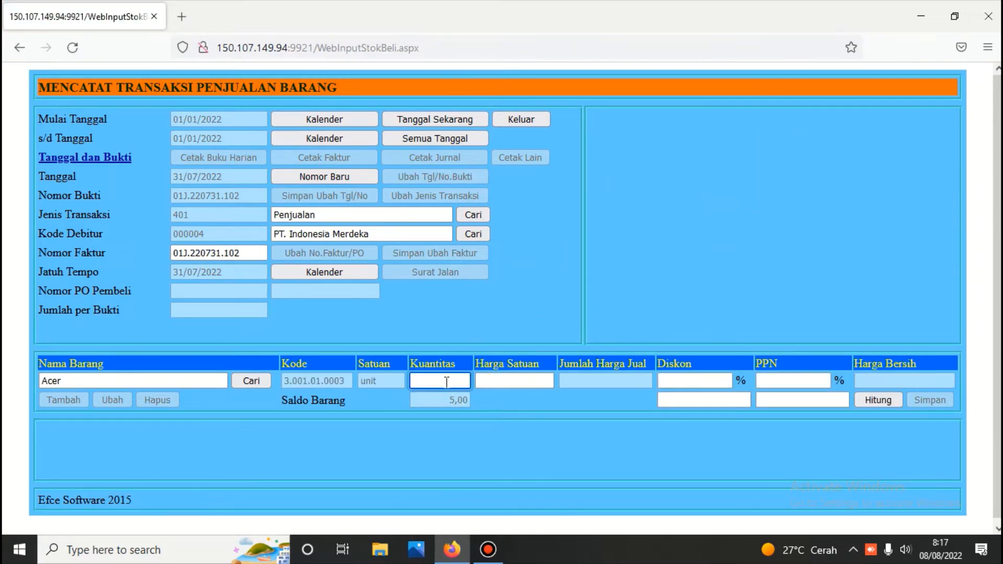
type("6")
left_click(882, 400)
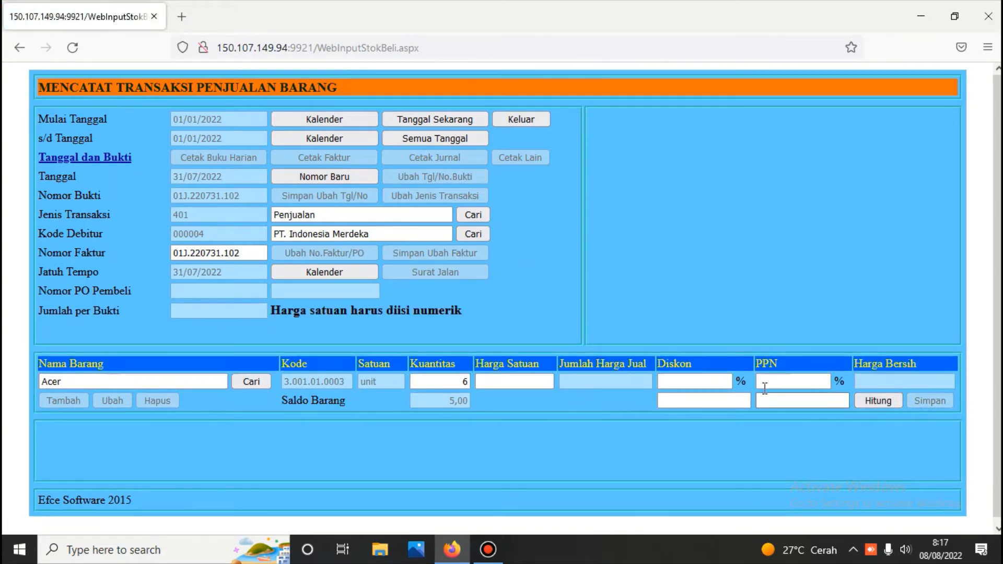
Set the Acer unit price to 14.000.000,00, correct the quantity to 1, and recalculate
left_click(489, 381)
left_click(489, 381)
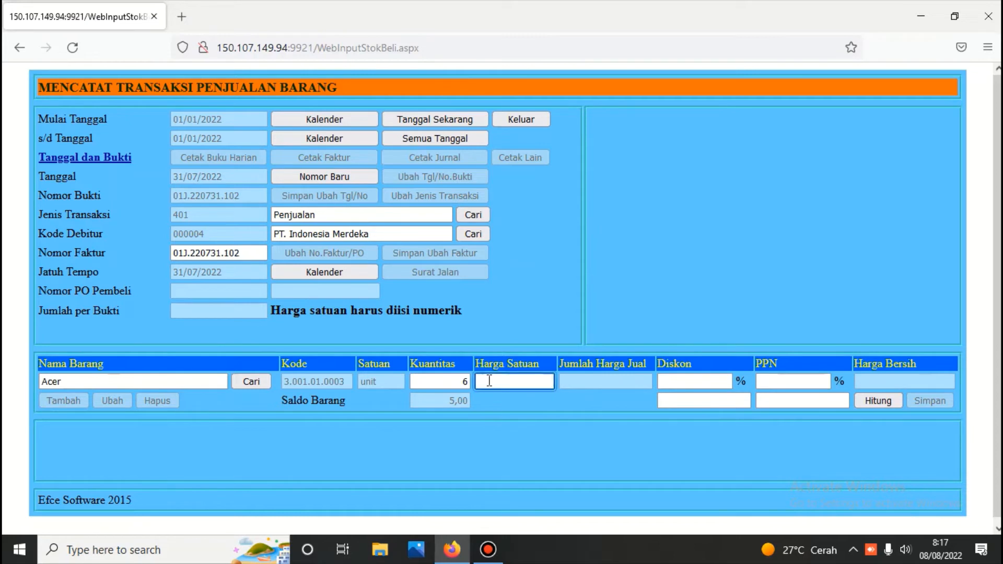
type("14000000")
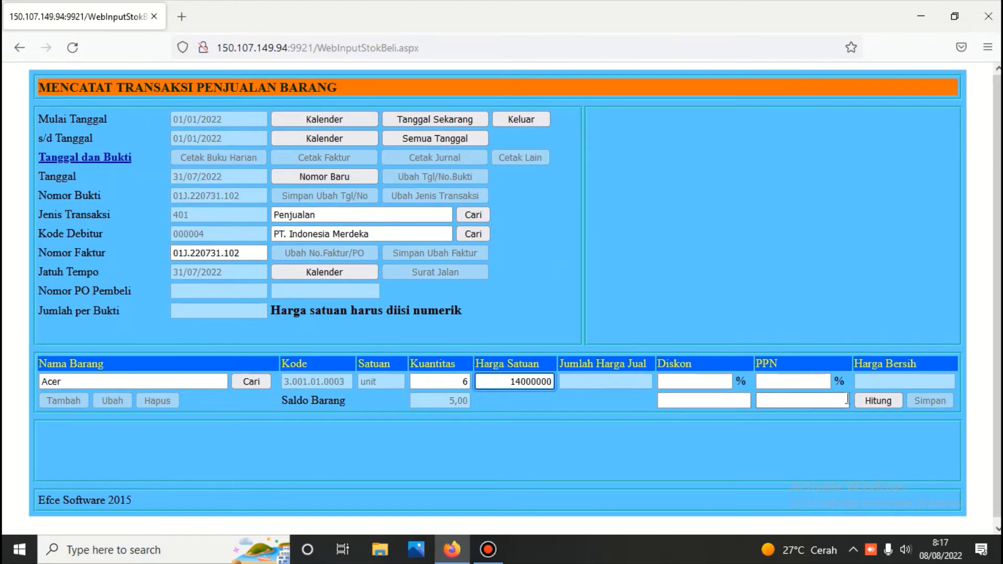
left_click(884, 397)
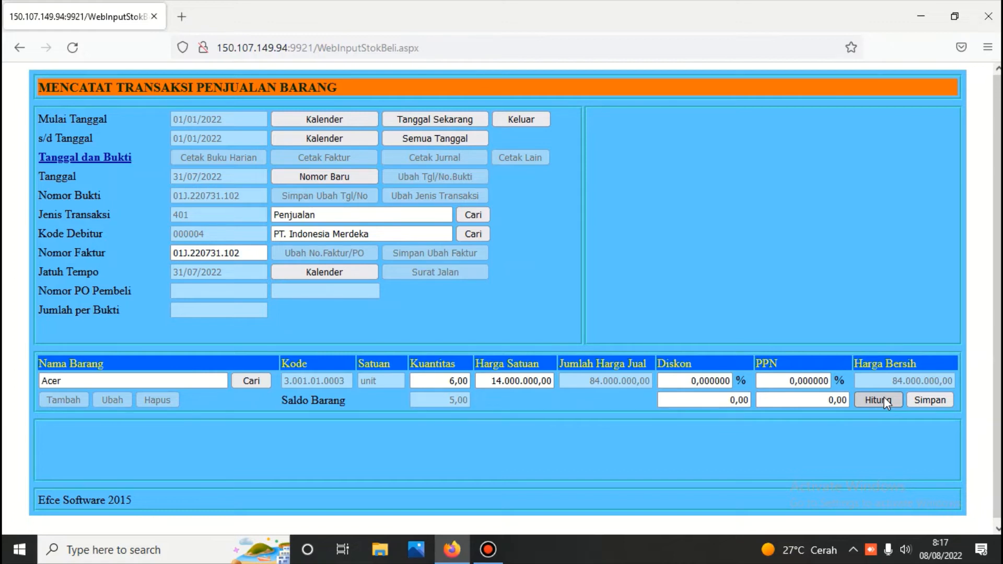
left_click(442, 387)
key("Delete")
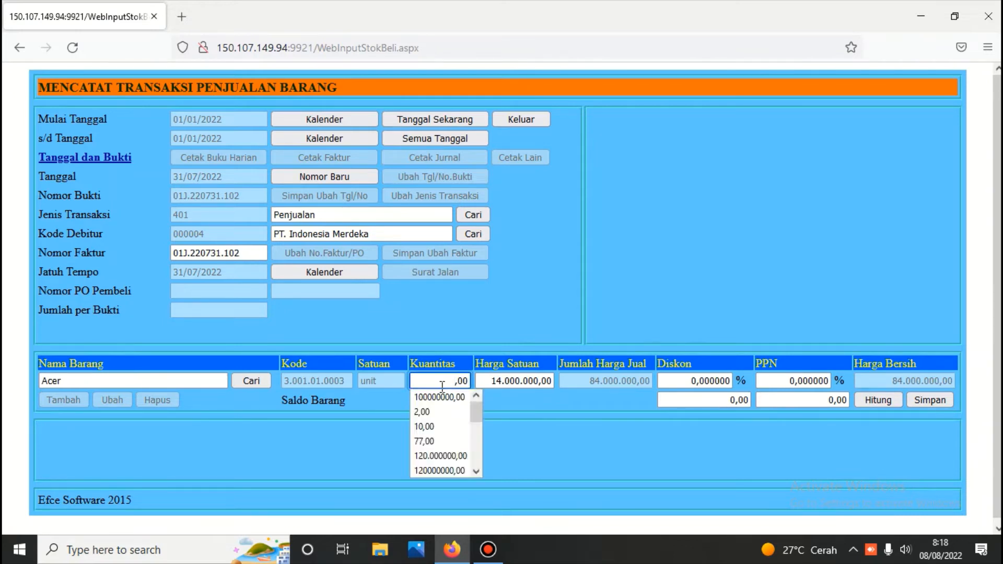
type("1")
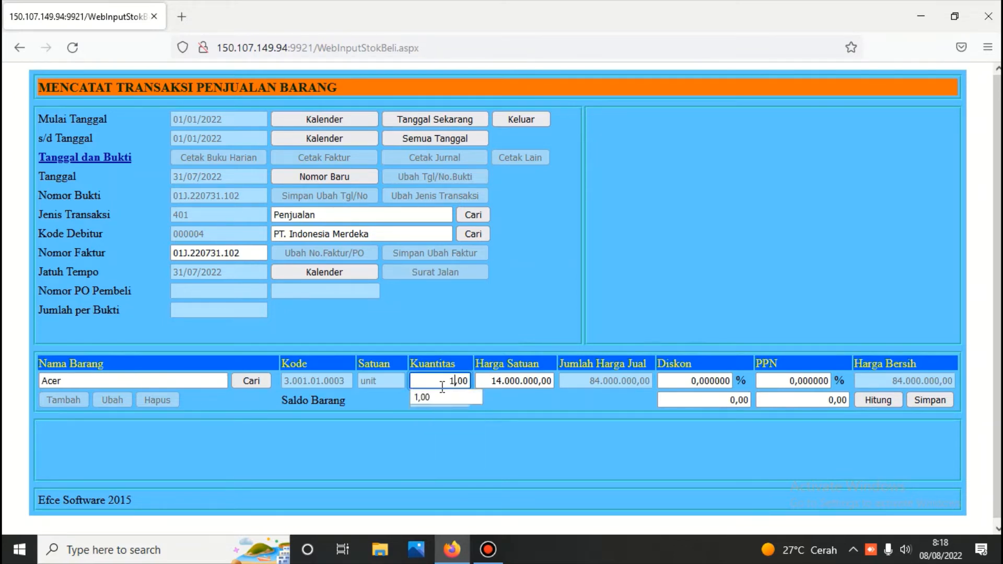
left_click(872, 403)
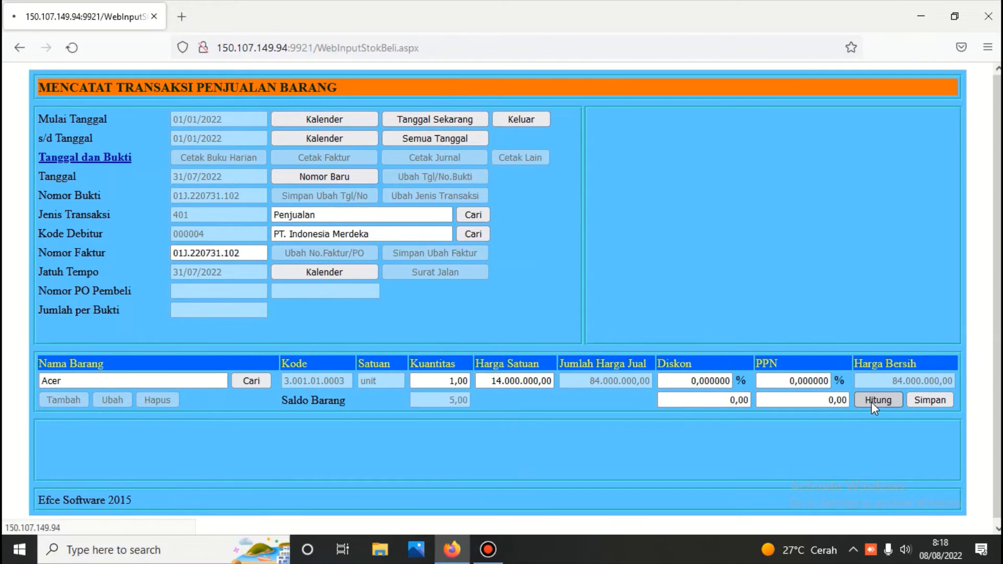
Save the Acer sale and reopen voucher 01J.220731.102 totalling 14.000.000,00
left_click(922, 401)
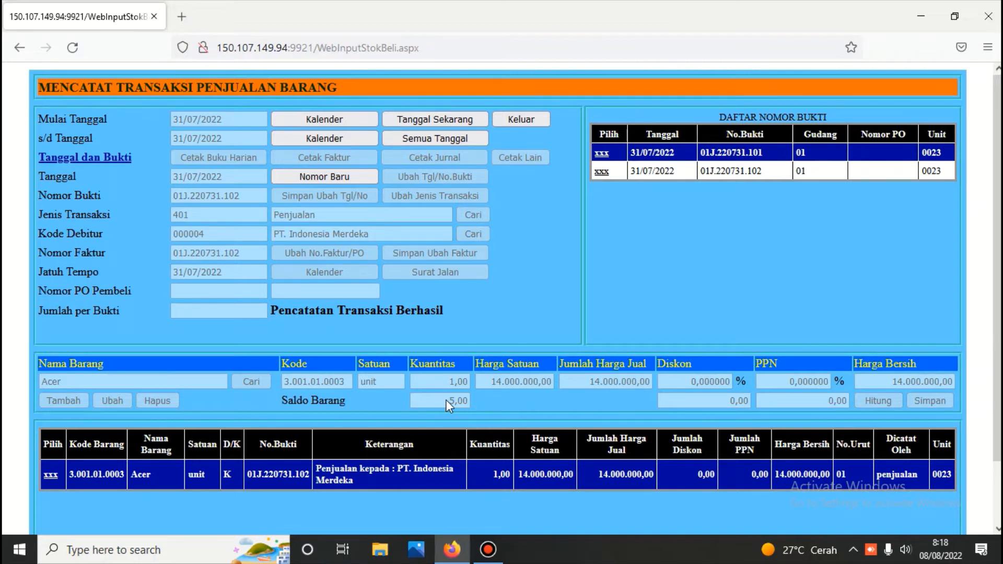
left_click(602, 171)
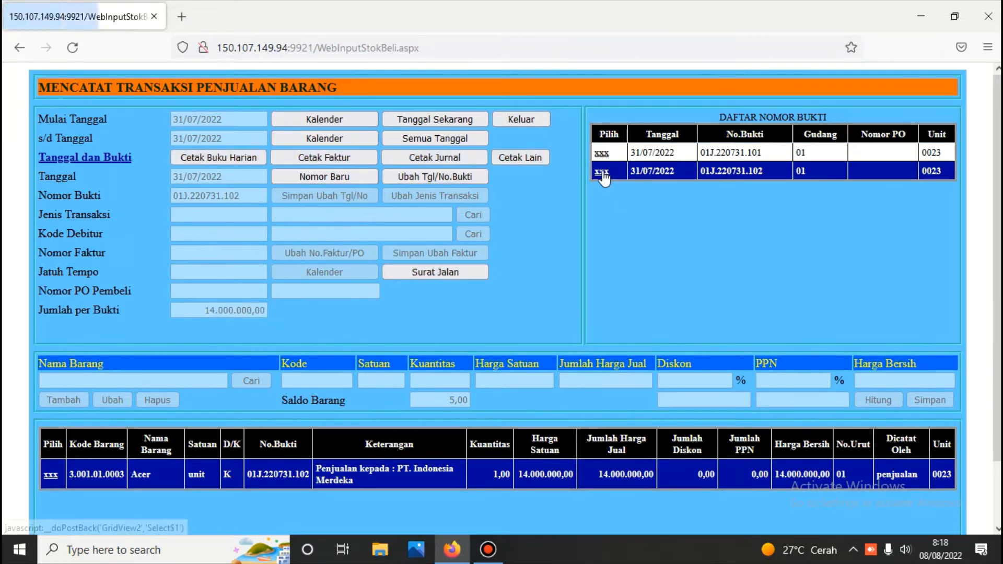
Print the sales journals for vouchers 01J.220731.102 and 01J.220731.101, then exit to Menu Penjualan
left_click(414, 158)
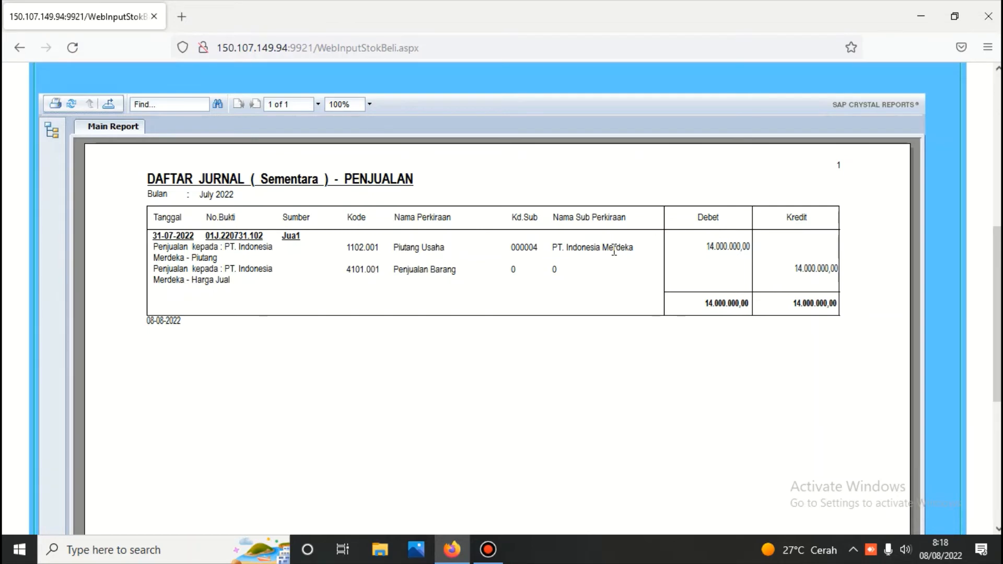
scroll(614, 251, "up", 7)
left_click(601, 153)
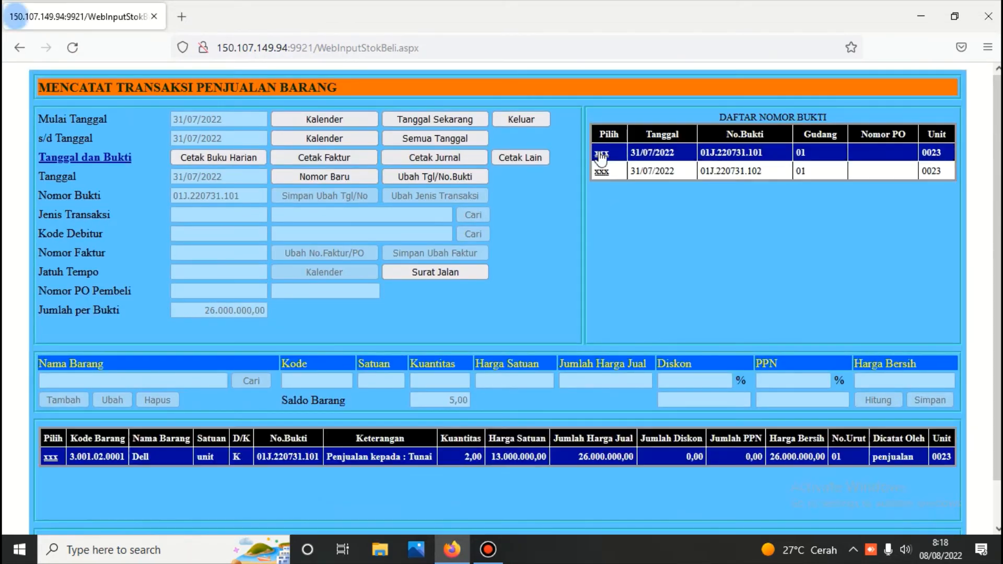
left_click(444, 156)
scroll(442, 286, "down", 5)
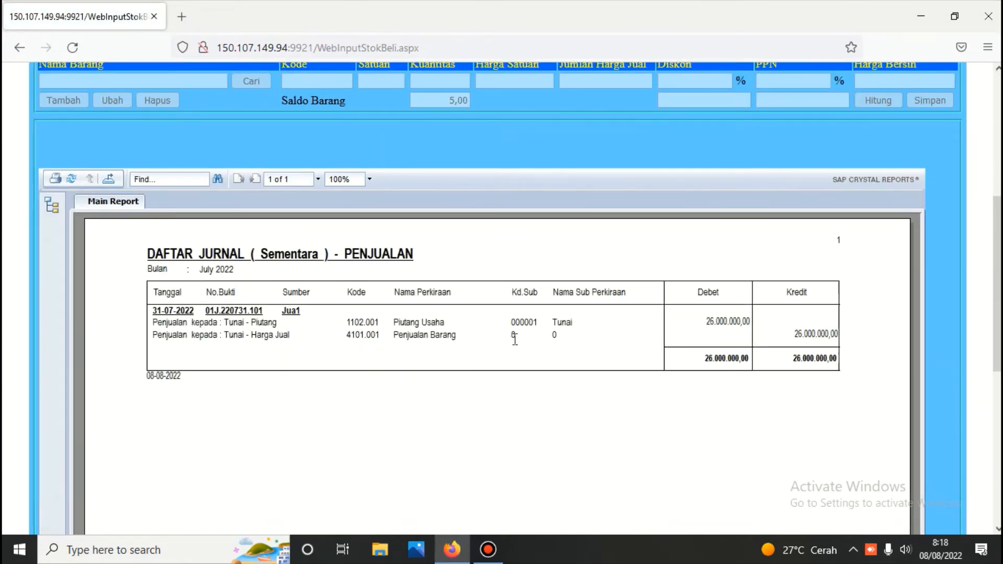
scroll(513, 339, "up", 5)
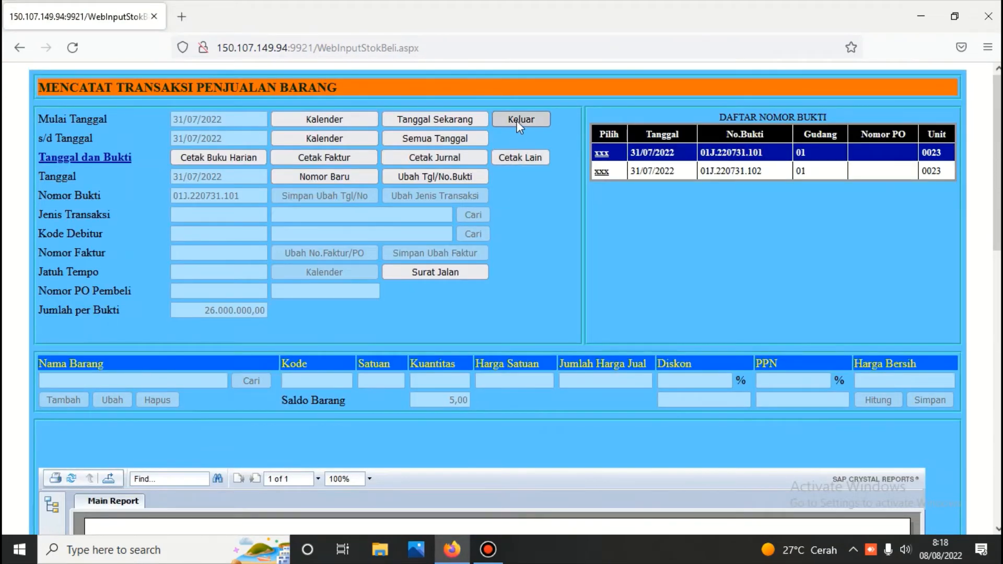
left_click(516, 121)
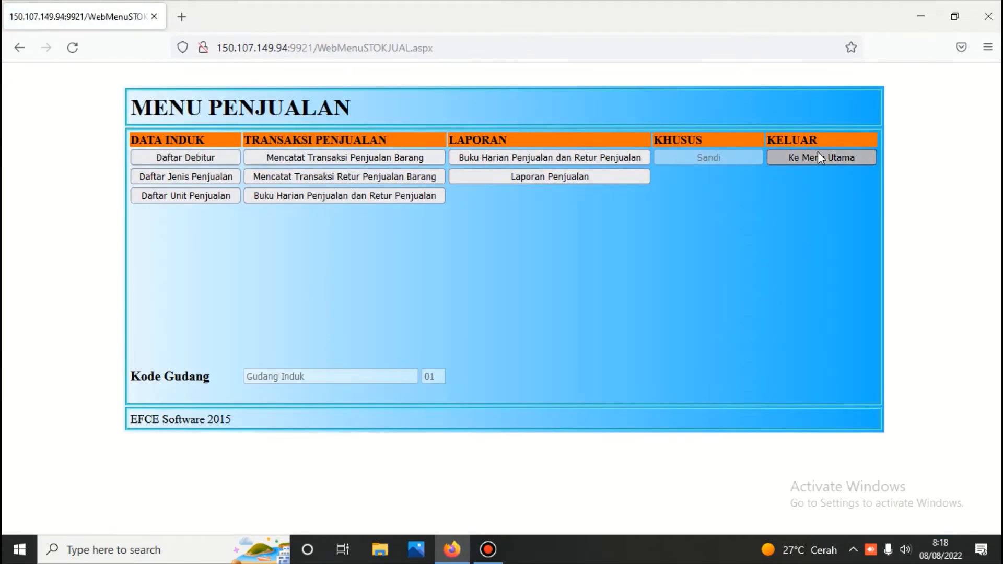
Unlock the Persediaan module with its password and open Kartu Persediaan : Semua Gudang
left_click(818, 156)
left_click(535, 174)
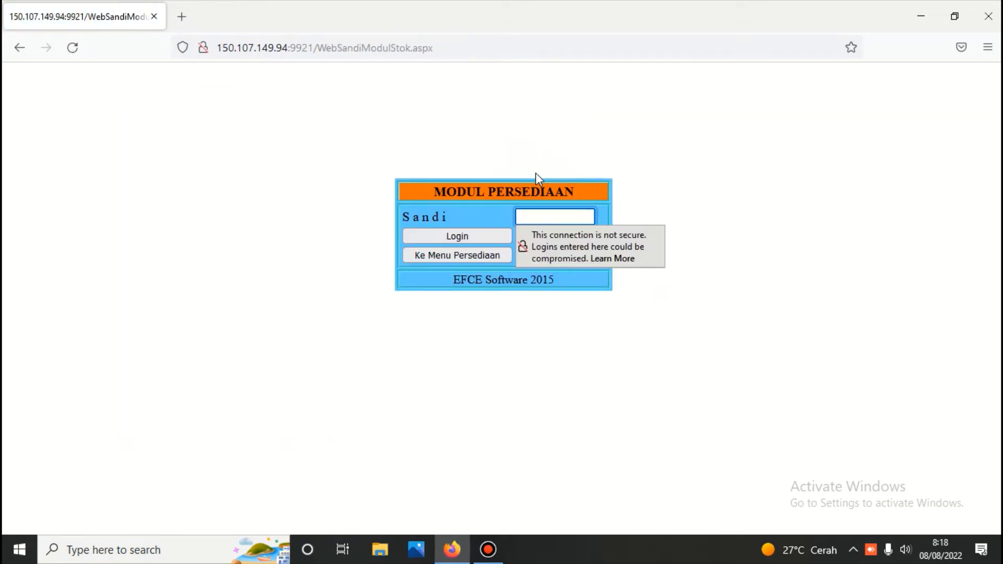
type("•••")
key("Return")
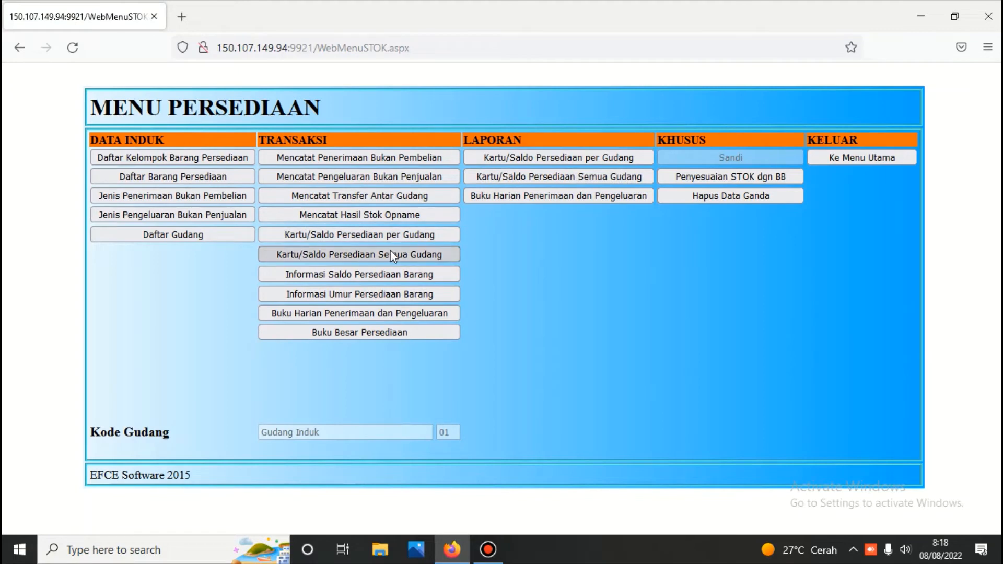
left_click(390, 251)
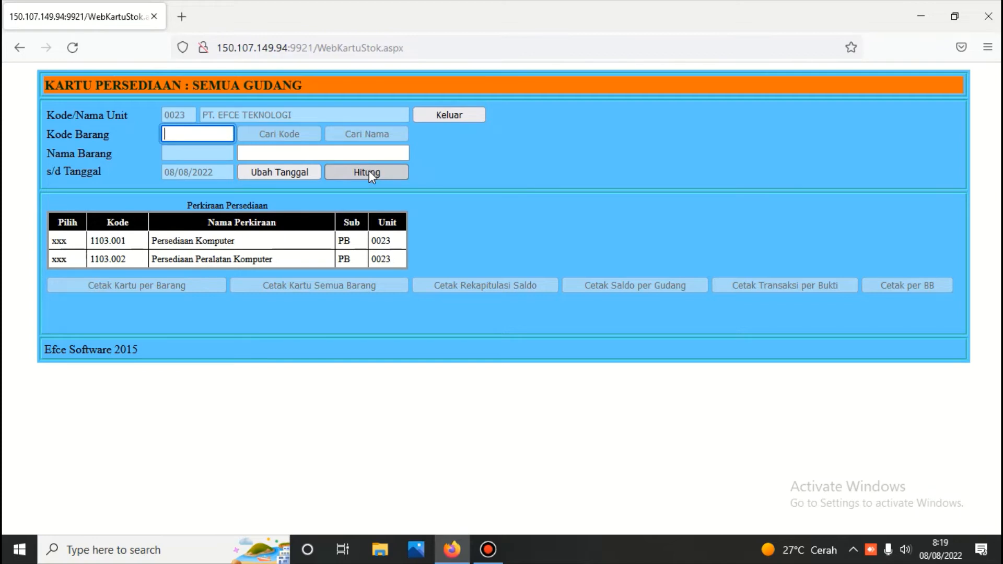
Print the all-items stock card for account 1103.001, showing Acer 3.001.01.0003 at 4,00
left_click(369, 171)
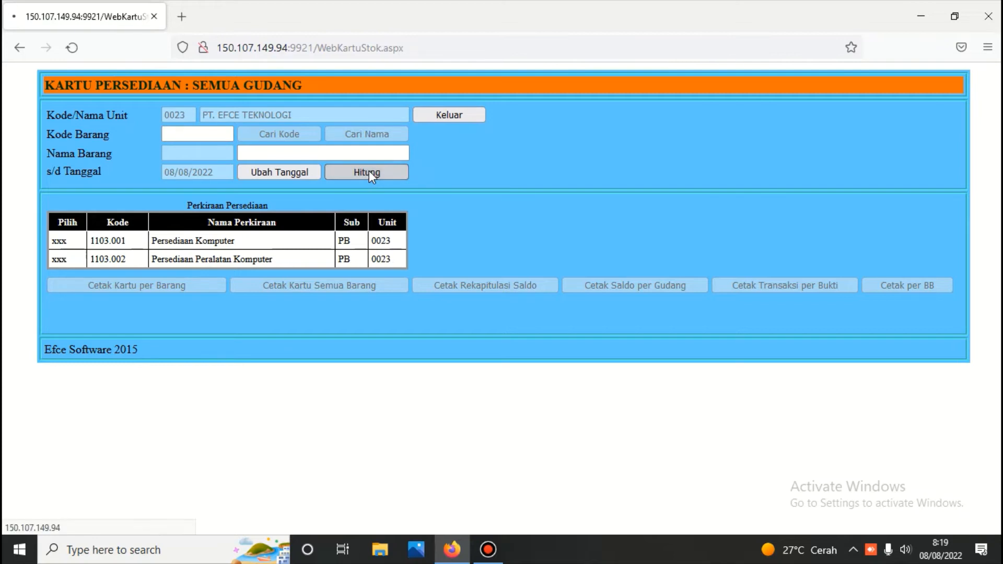
left_click(60, 242)
left_click(337, 135)
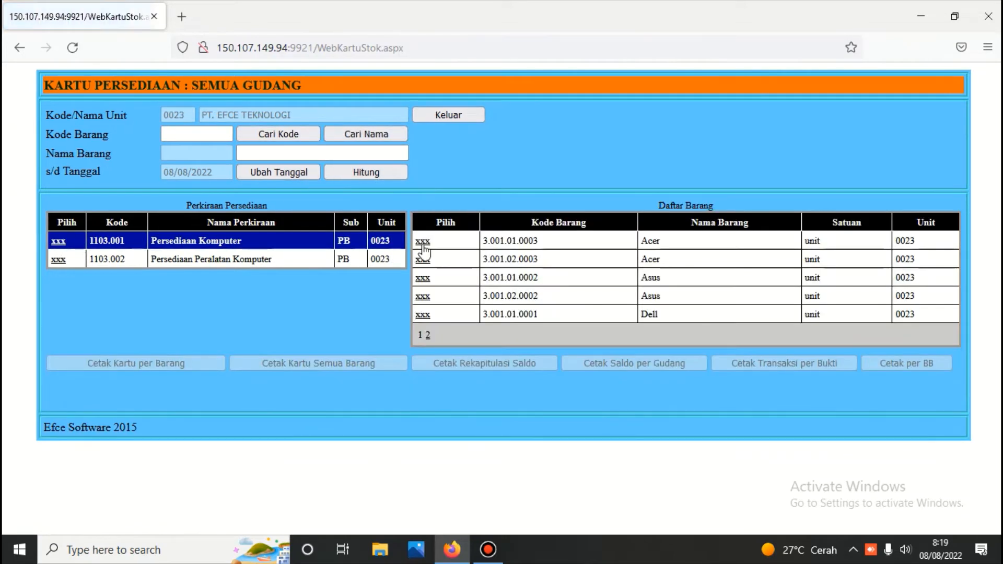
left_click(422, 242)
left_click(376, 364)
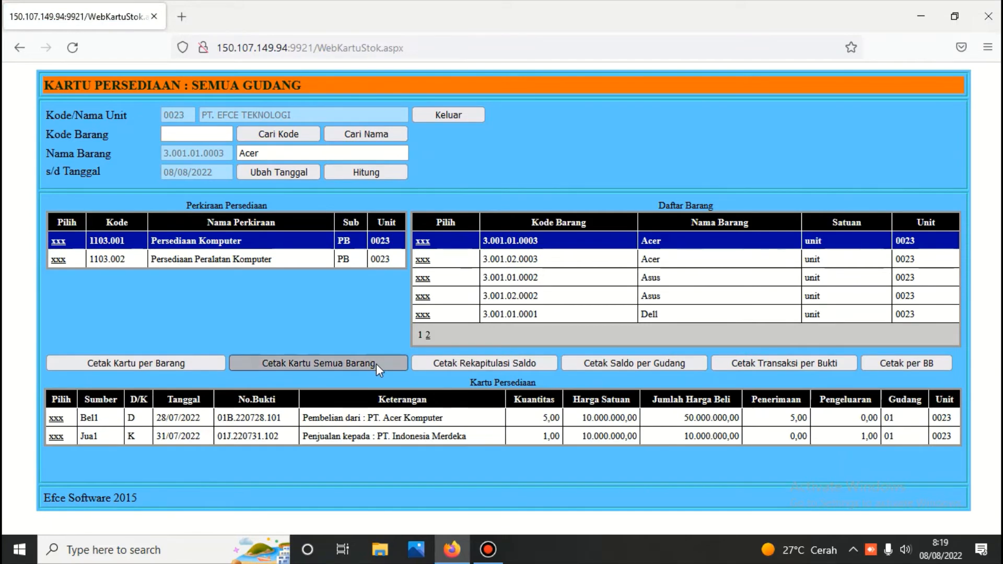
scroll(376, 365, "down", 3)
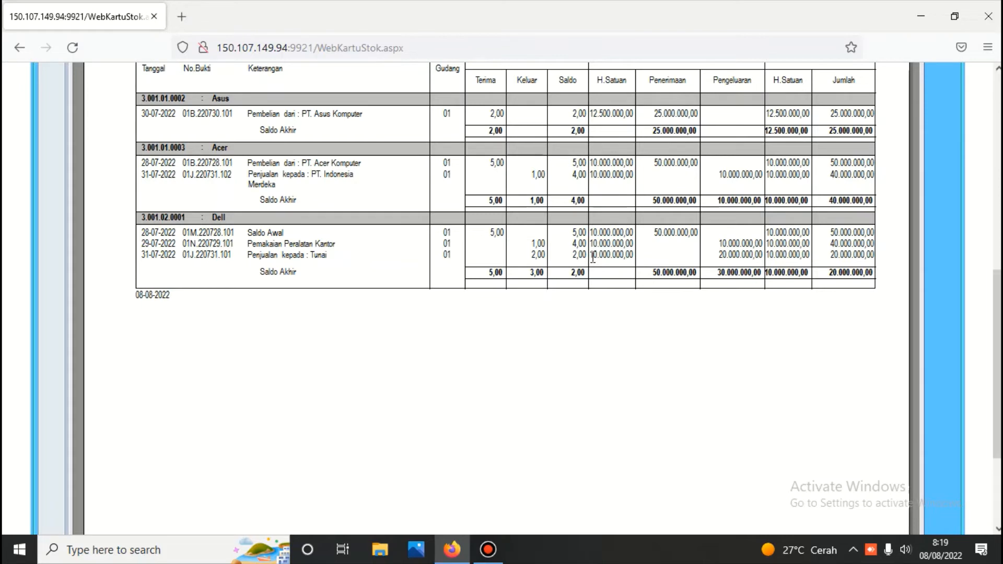
scroll(560, 189, "up", 10)
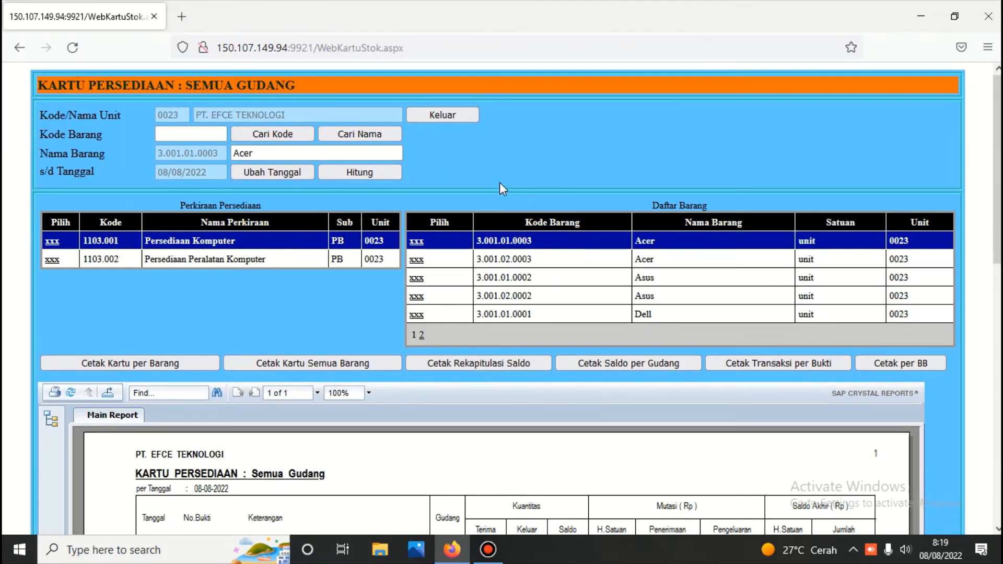
Leave the stock card page and log in to the Penjualan sales module
left_click(441, 115)
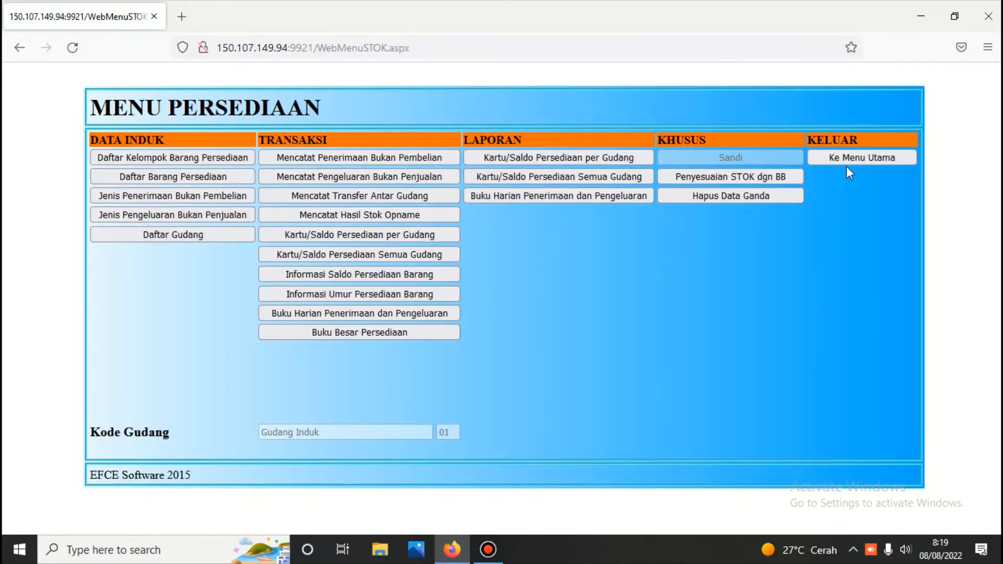
left_click(844, 161)
left_click(425, 173)
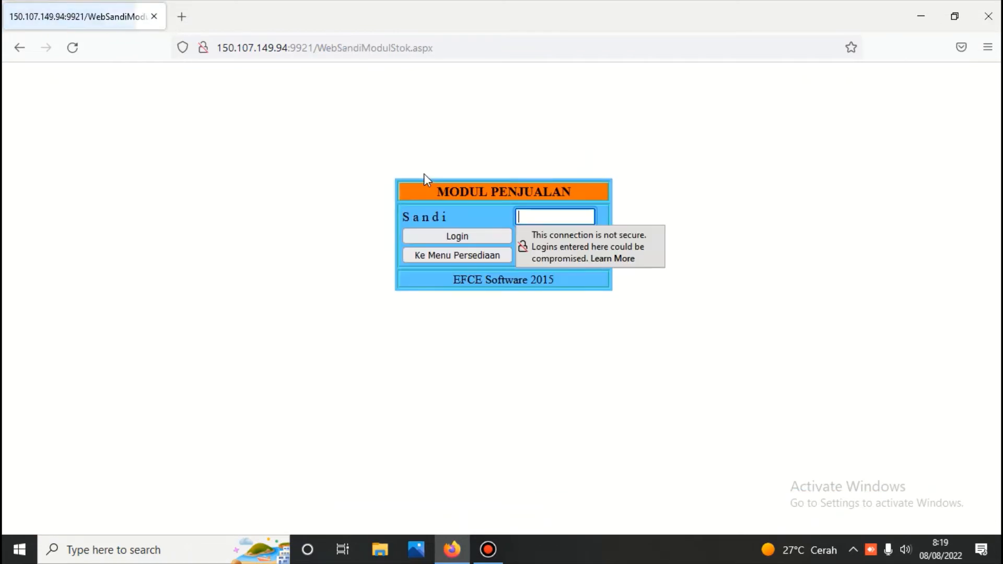
type("***")
key("Return")
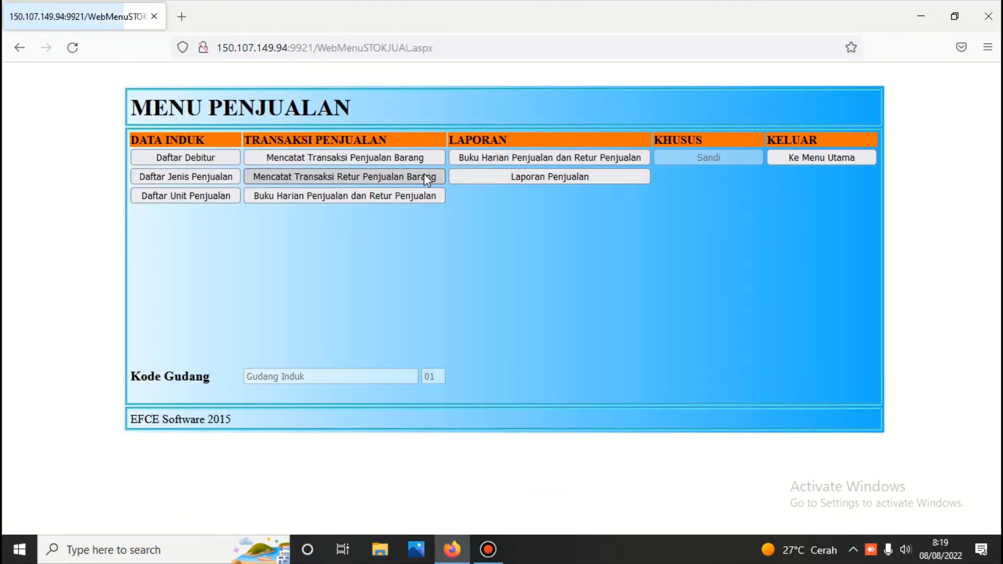
Open Mencatat Transaksi Penjualan Barang for all dates and select receipt 01J.220731.101
left_click(406, 154)
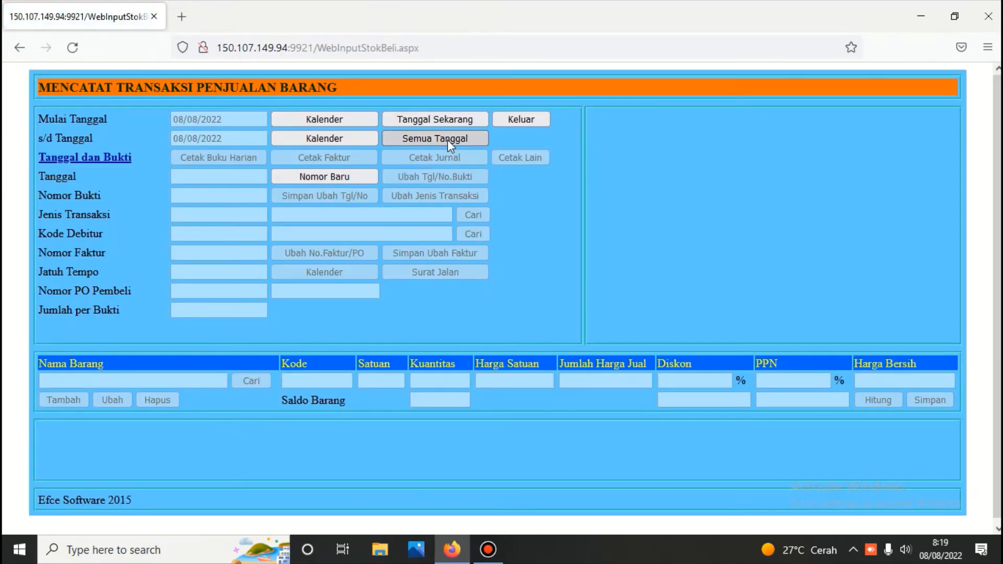
left_click(447, 139)
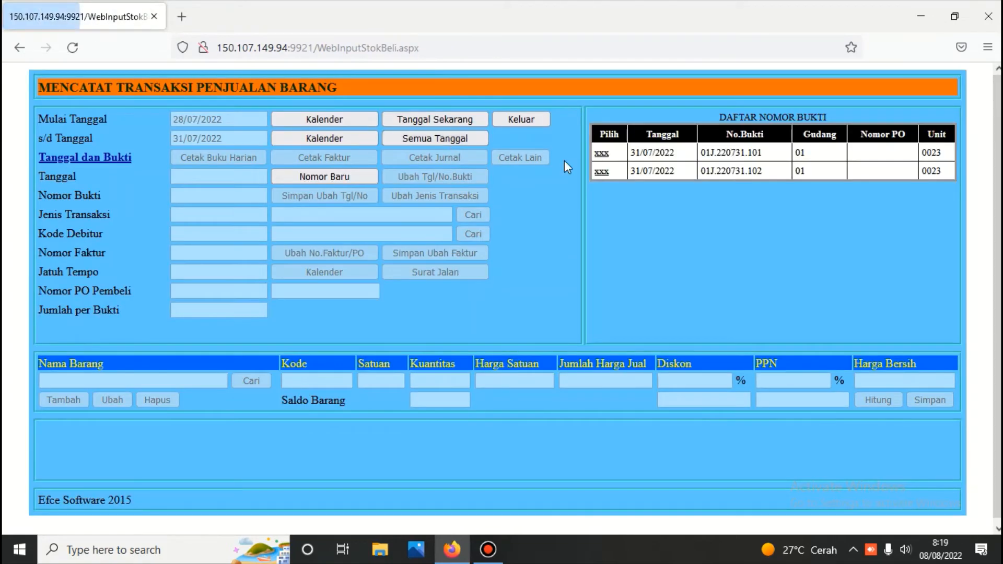
left_click(602, 153)
Print the temporary journal for receipt 01J.220731.101, balancing at 46.000.000,00
left_click(440, 157)
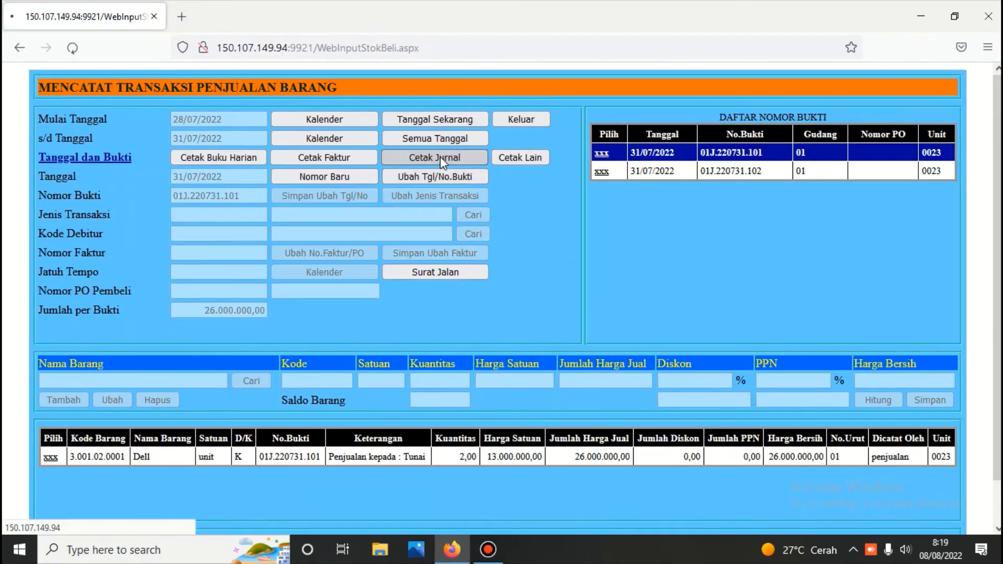
scroll(440, 160, "down", 5)
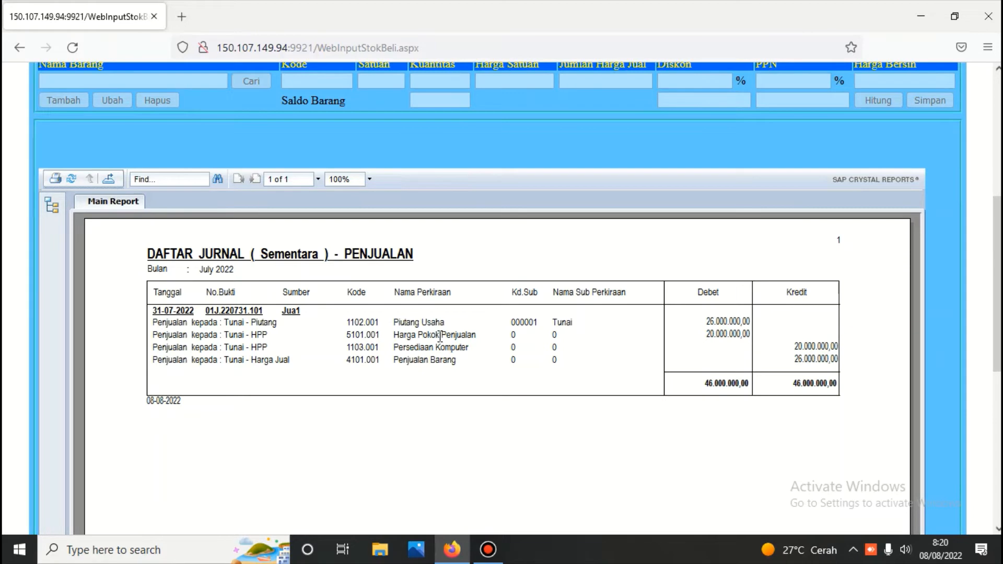
scroll(423, 340, "up", 6)
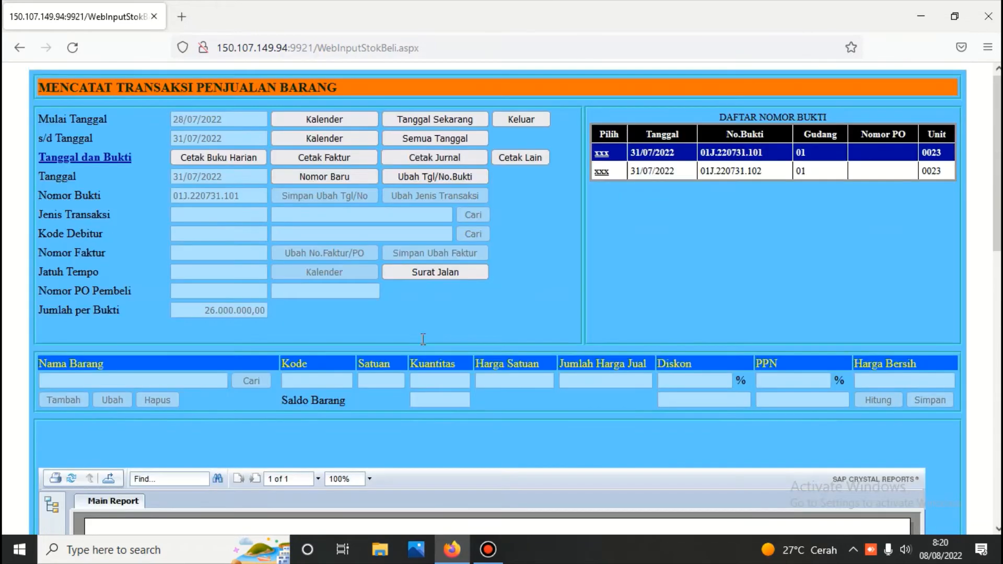
Print receipt 01J.220731.102's journal (24.000.000,00), reselect the first receipt, and return to Menu Penjualan
left_click(600, 172)
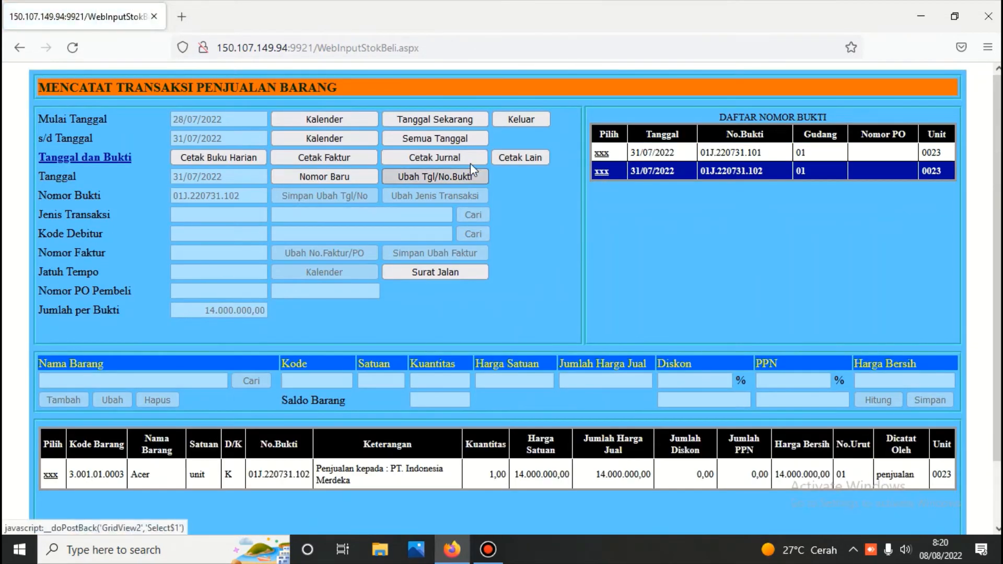
left_click(460, 159)
scroll(462, 166, "down", 3)
scroll(459, 160, "down", 4)
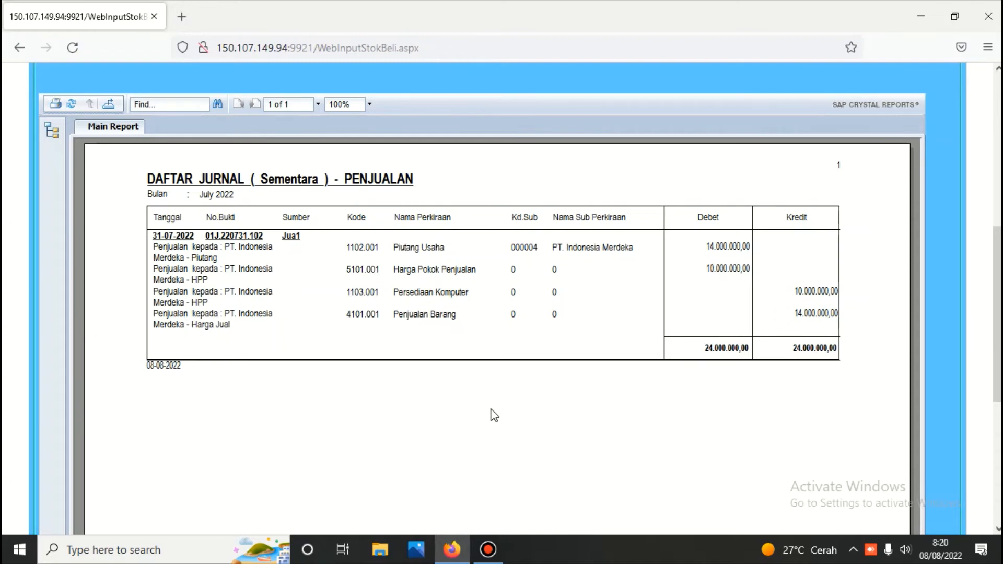
scroll(493, 415, "up", 7)
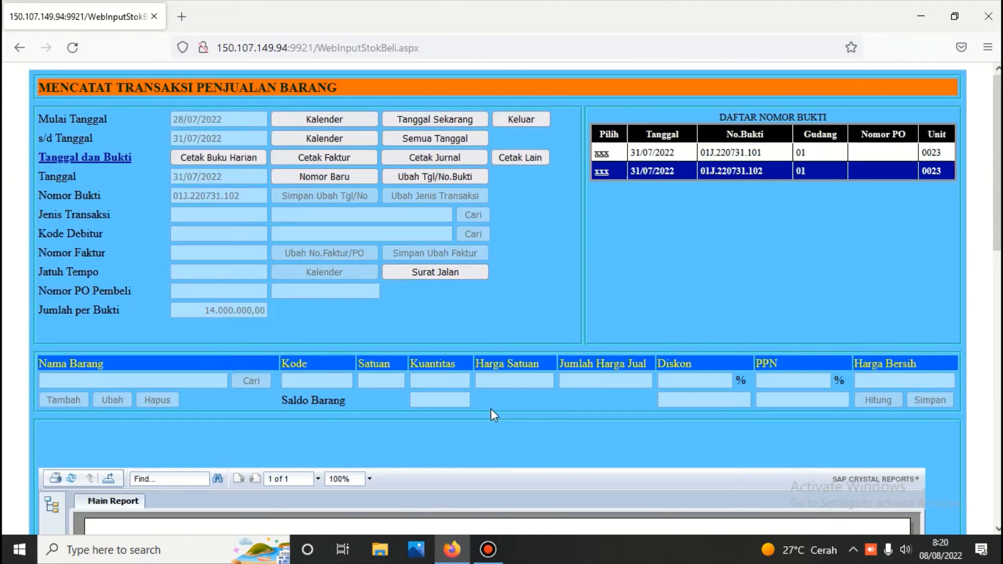
left_click(602, 154)
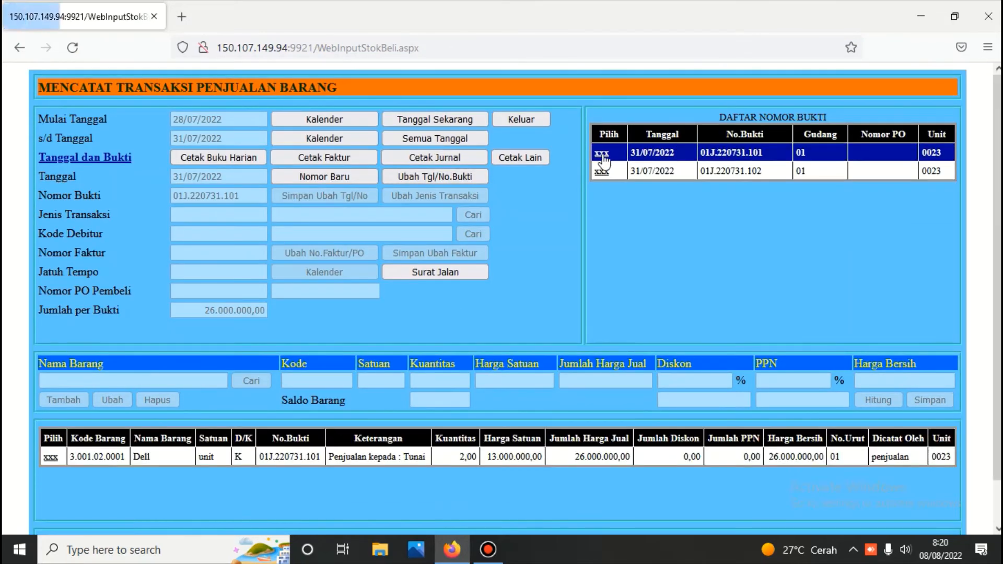
left_click(519, 120)
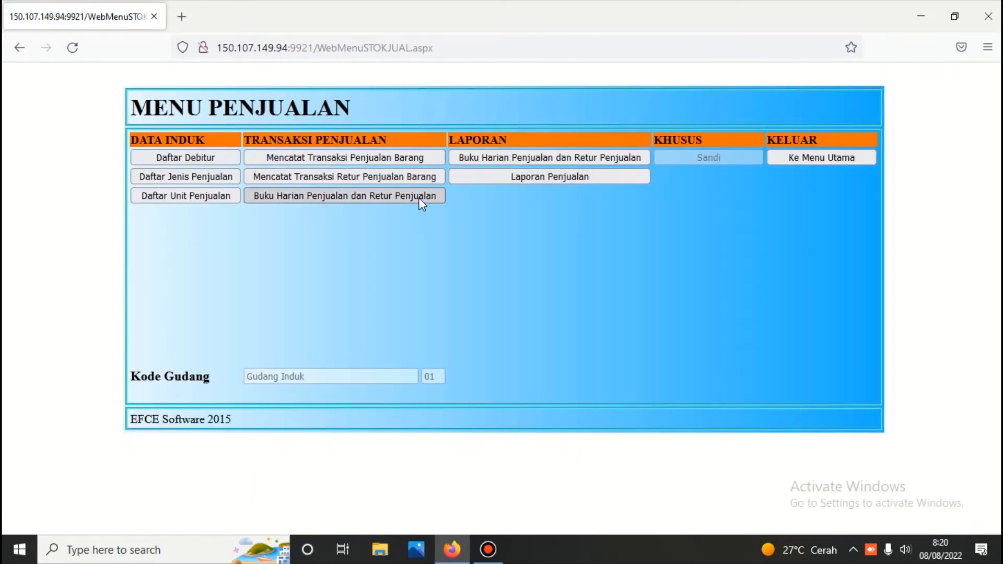
Print the July 2022 Buku Harian Penjualan totalling 40.000.000,00 and return to the sales menu
left_click(420, 199)
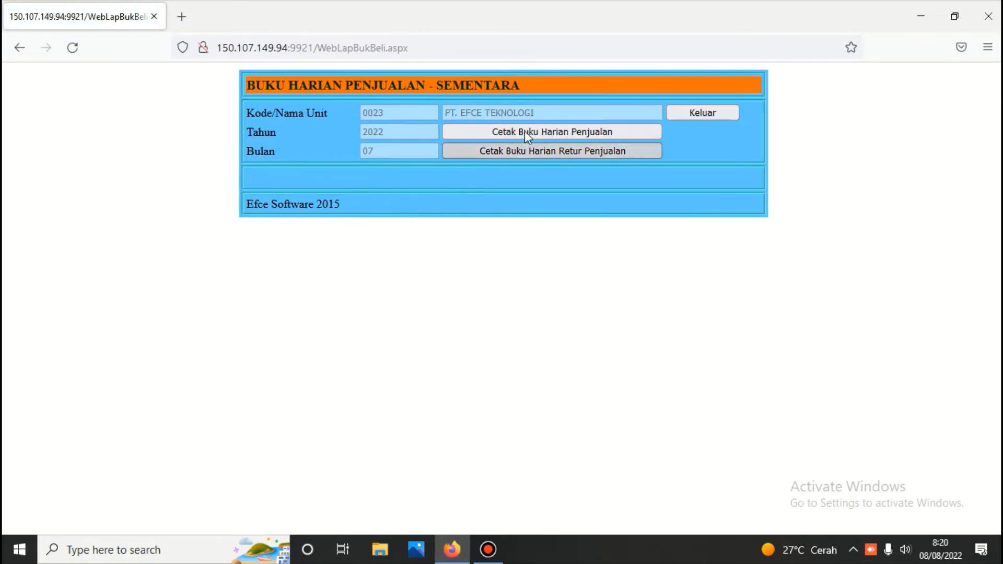
left_click(525, 130)
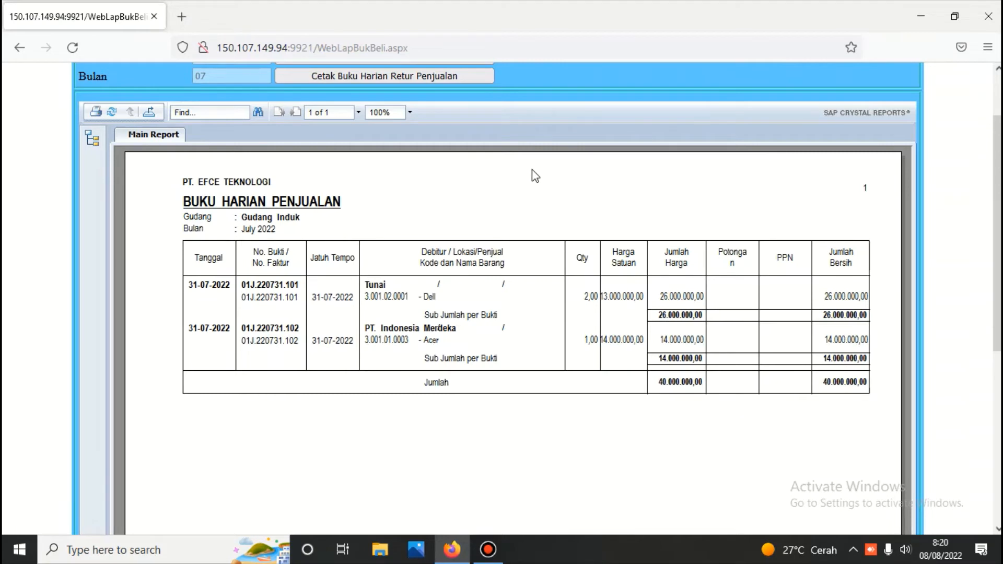
scroll(532, 169, "up", 3)
left_click(555, 112)
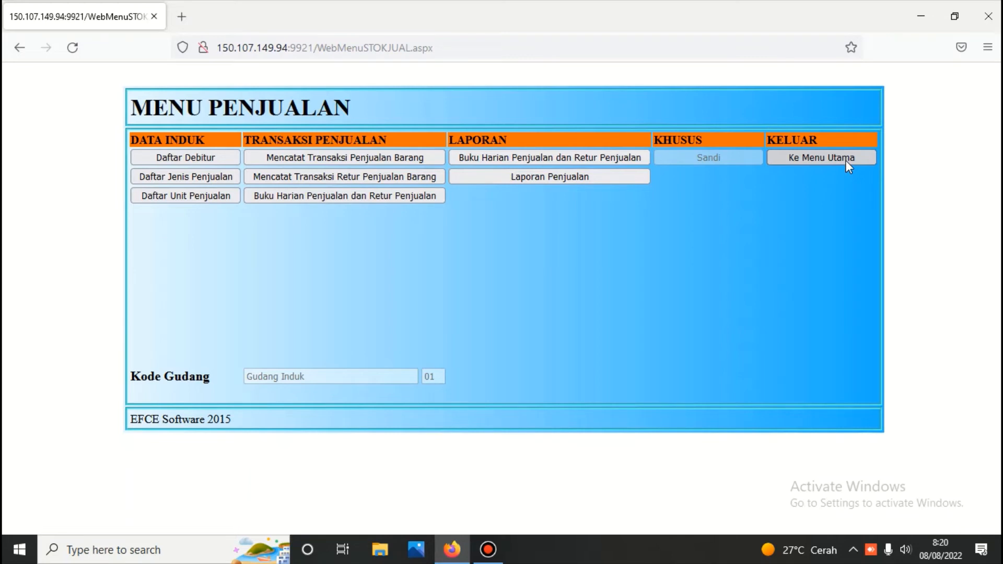
Log in to the inventory module and open Kartu/Saldo Persediaan Semua Gudang
left_click(833, 156)
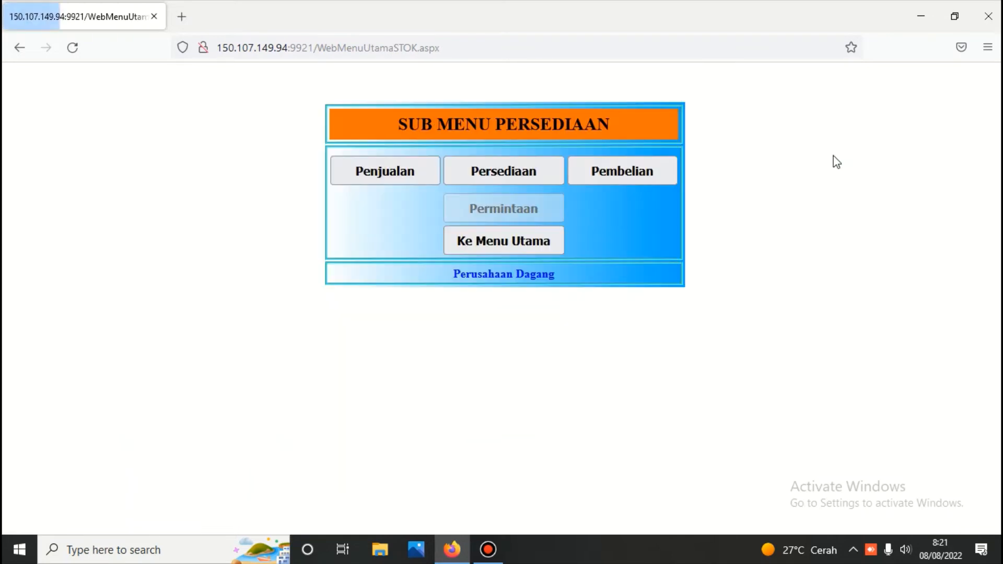
left_click(527, 161)
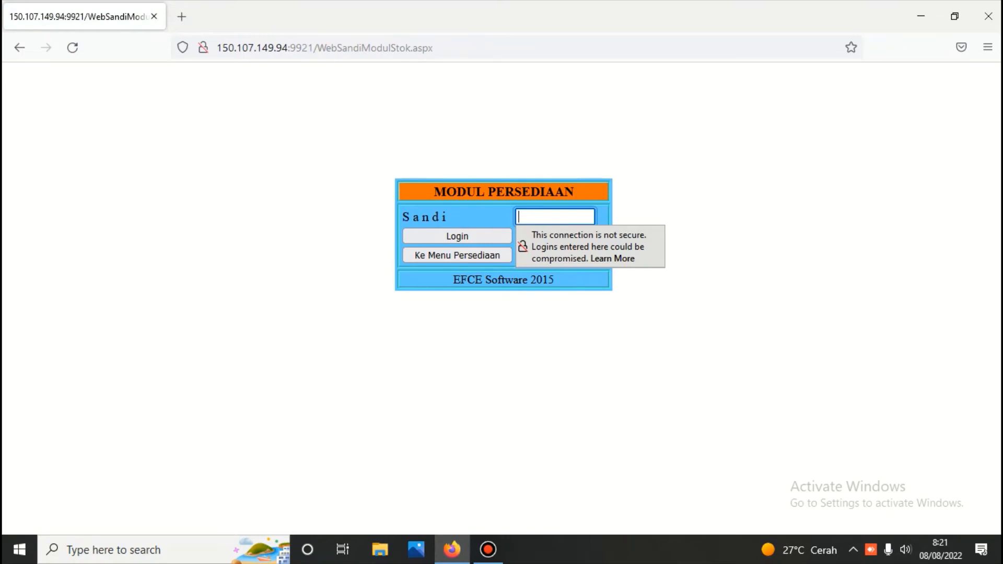
type("•••")
key("Return")
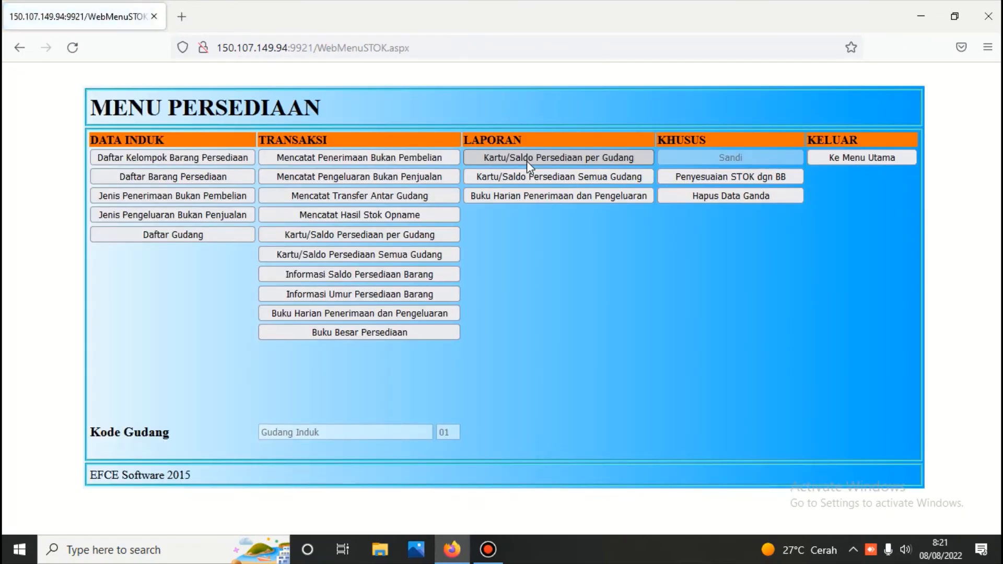
left_click(405, 259)
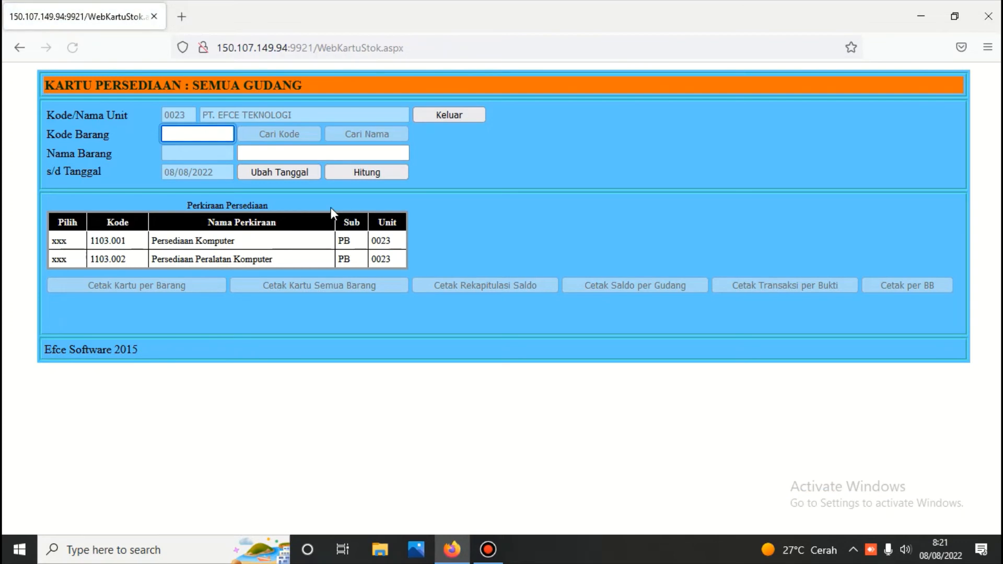
Calculate balances to 08/08/2022 and print Persediaan Komputer (Acer 3.001.01.0003) per ledger account
left_click(362, 169)
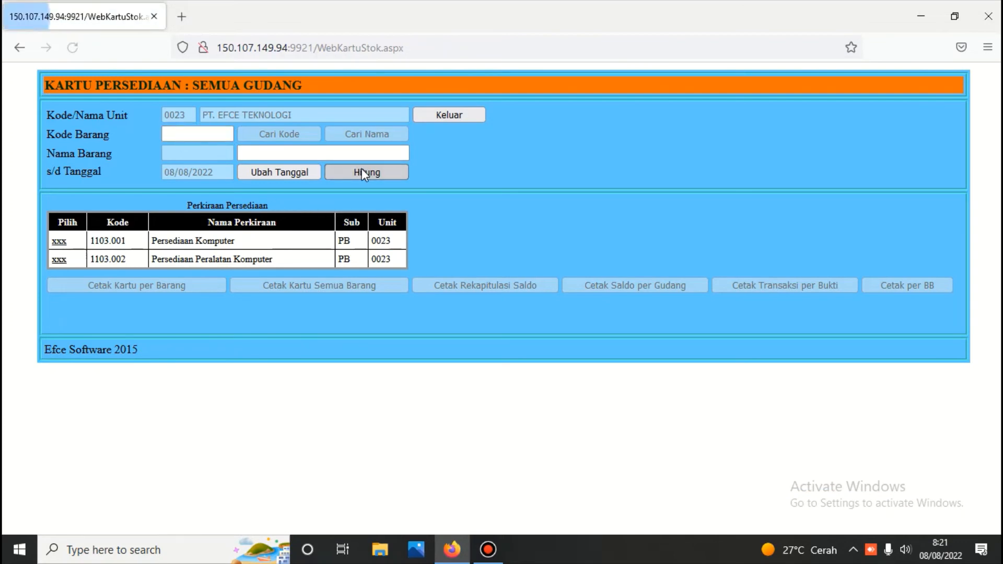
left_click(57, 242)
left_click(344, 131)
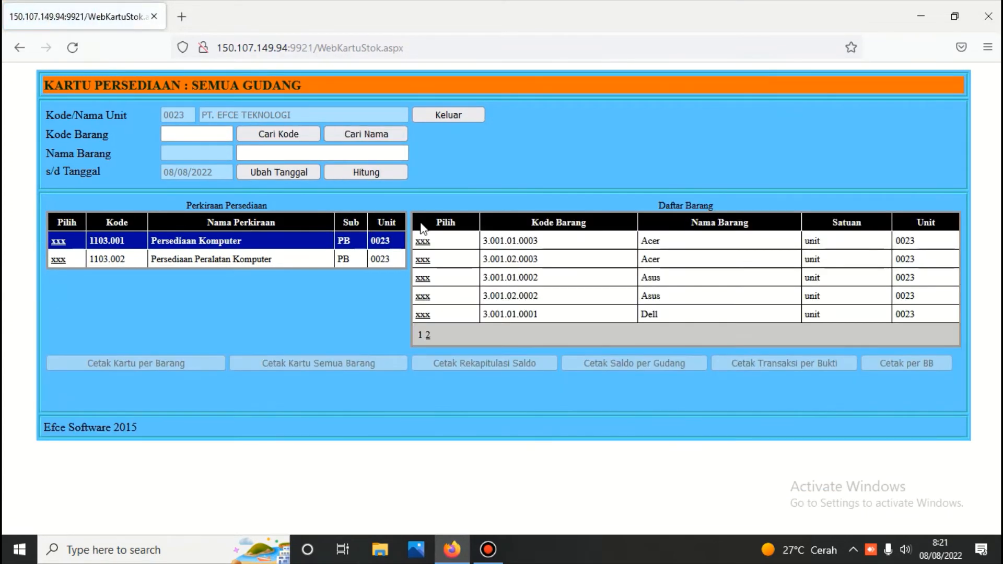
left_click(423, 241)
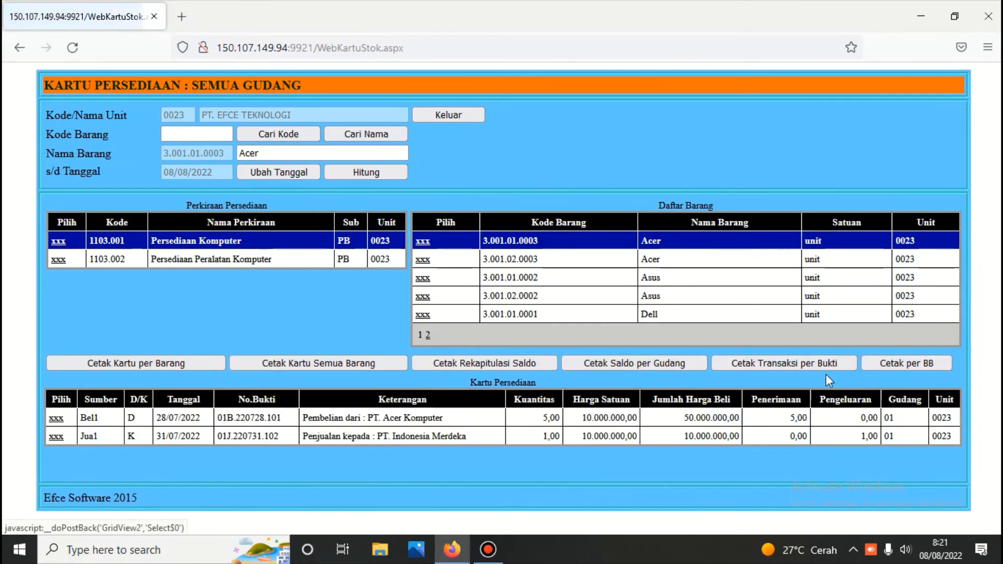
left_click(908, 362)
scroll(565, 377, "down", 4)
scroll(564, 377, "down", 3)
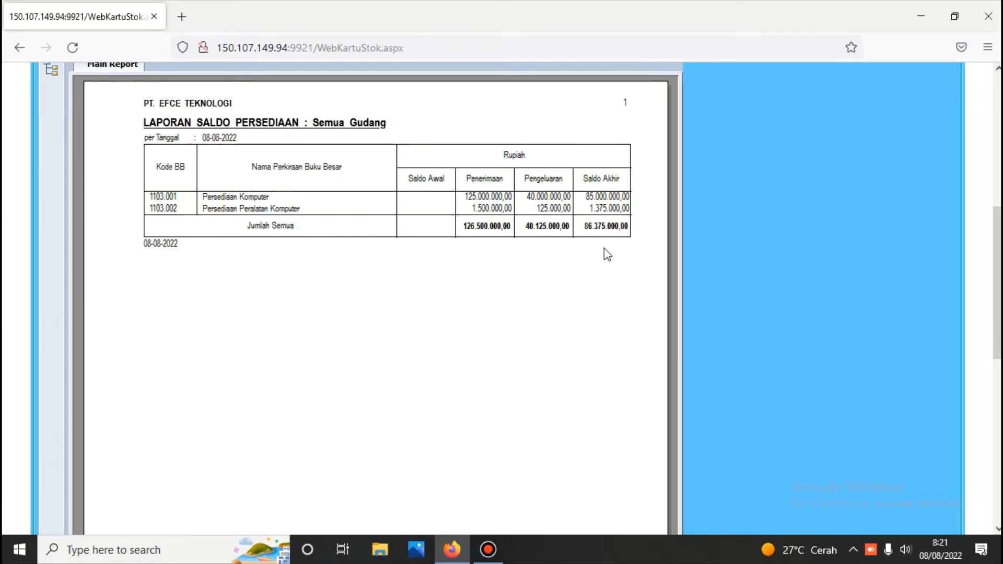
scroll(606, 247, "up", 5)
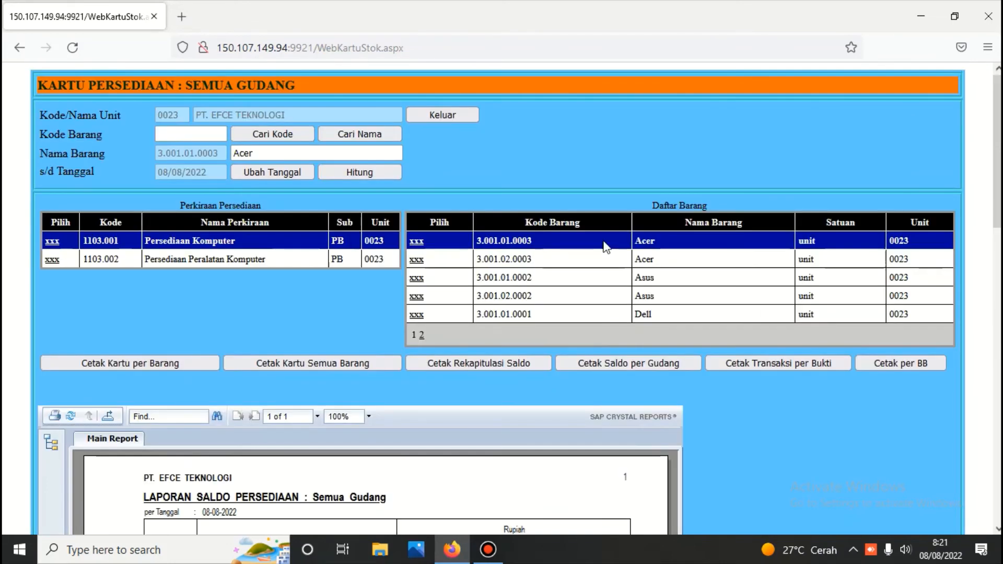
Return to the main menu and log in to the general ledger module
left_click(437, 111)
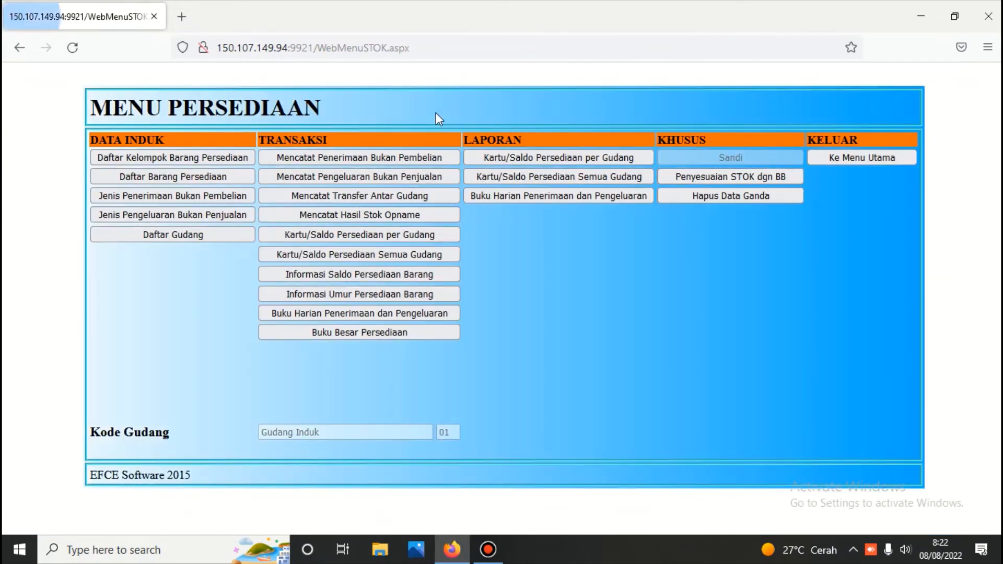
left_click(832, 159)
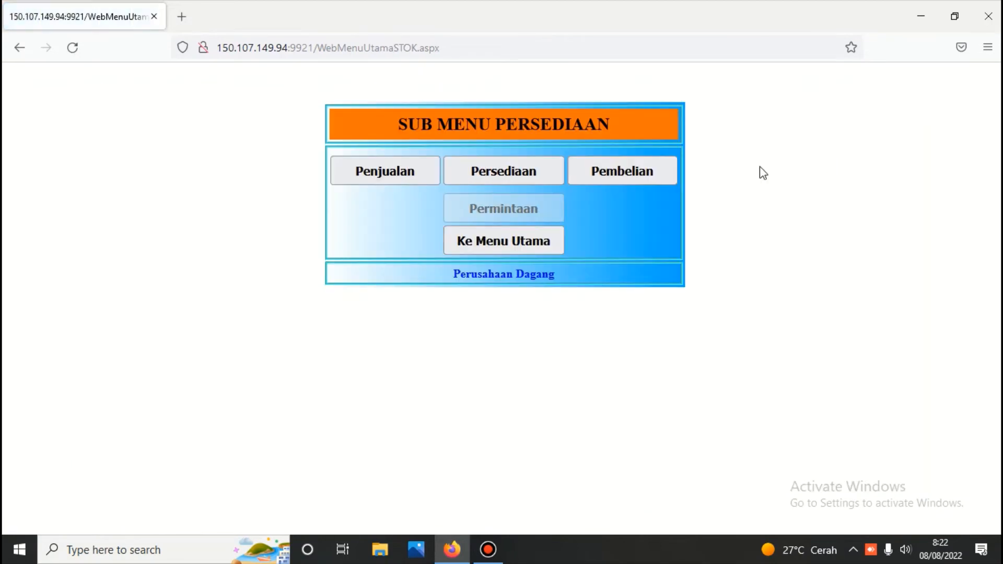
left_click(519, 246)
left_click(524, 185)
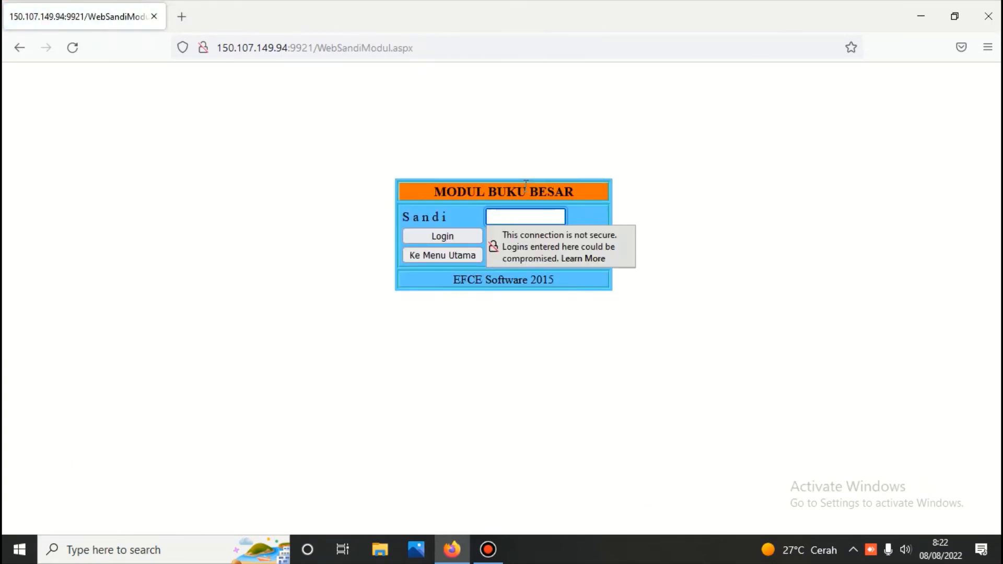
type("****")
key("Return")
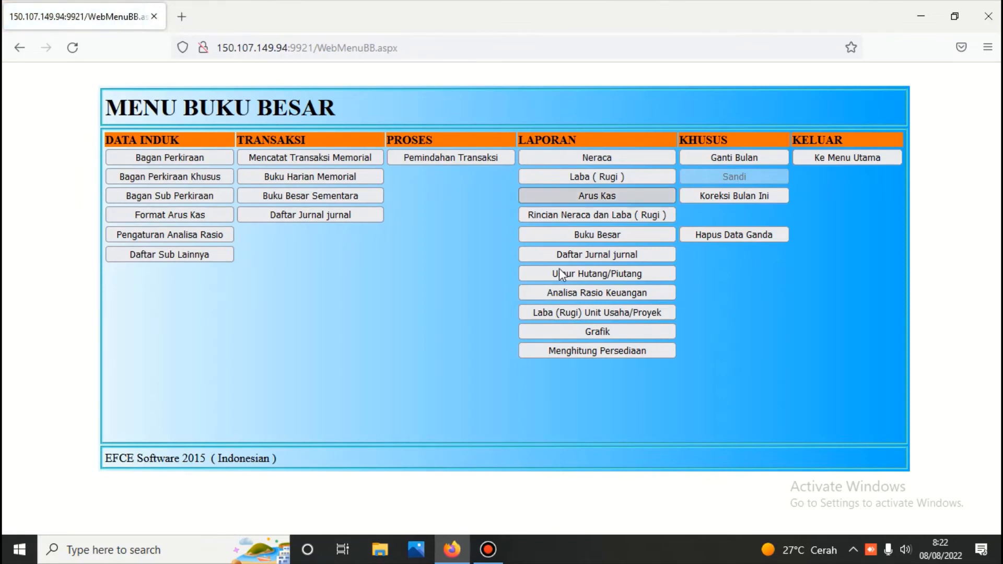
Recalculate inventory up to 31/07/2022, then move on to the Neraca balance sheet
left_click(606, 351)
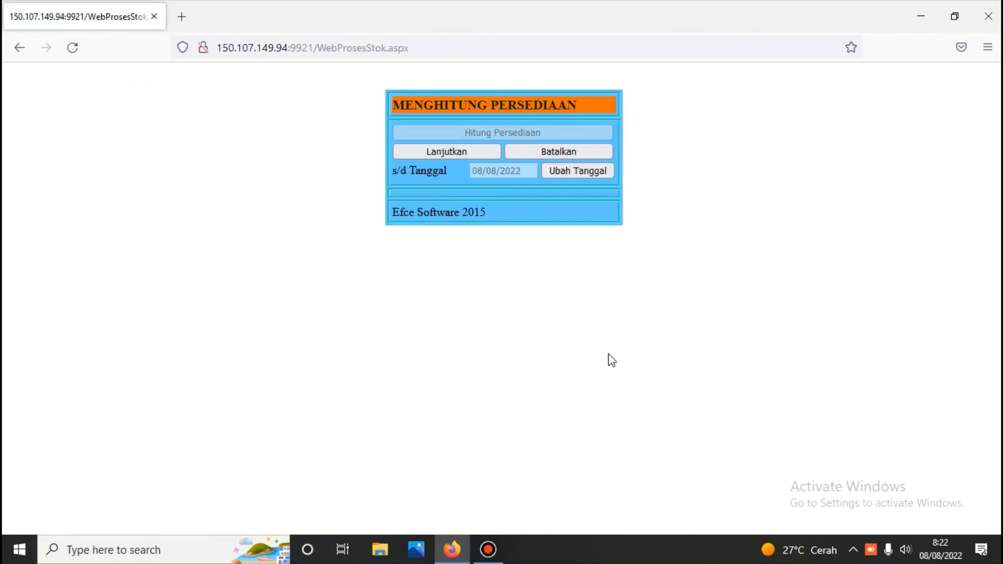
left_click(574, 170)
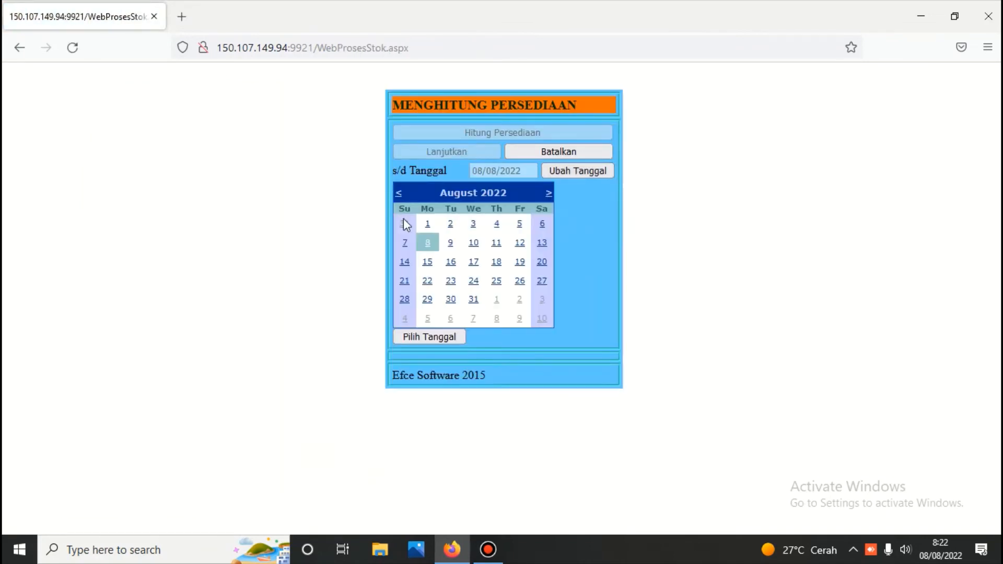
left_click(405, 225)
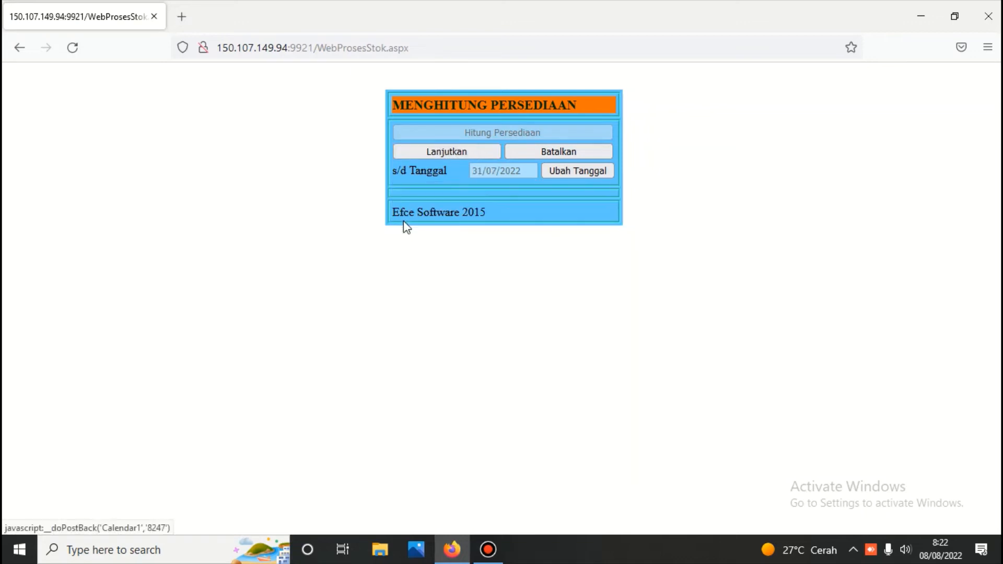
left_click(481, 149)
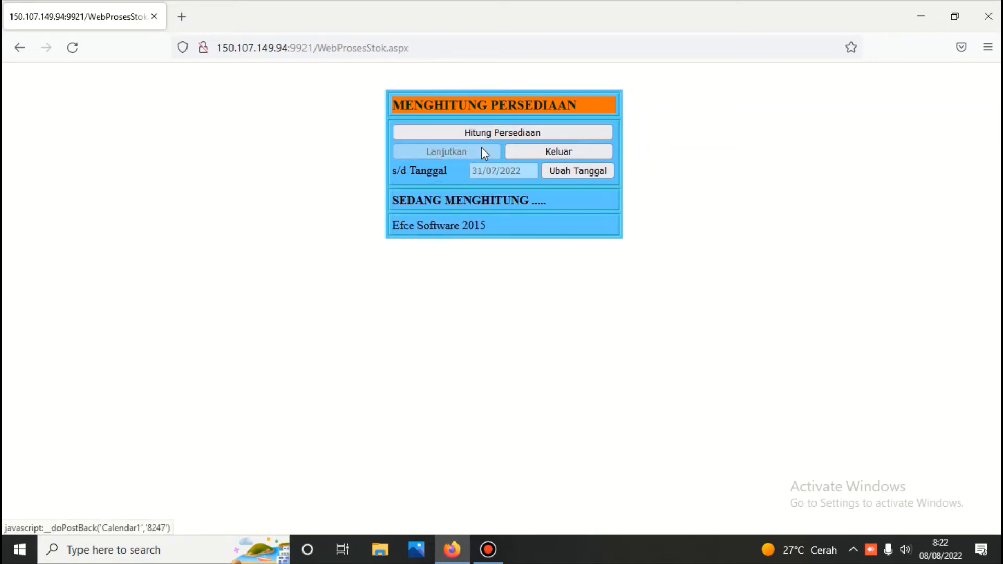
left_click(511, 133)
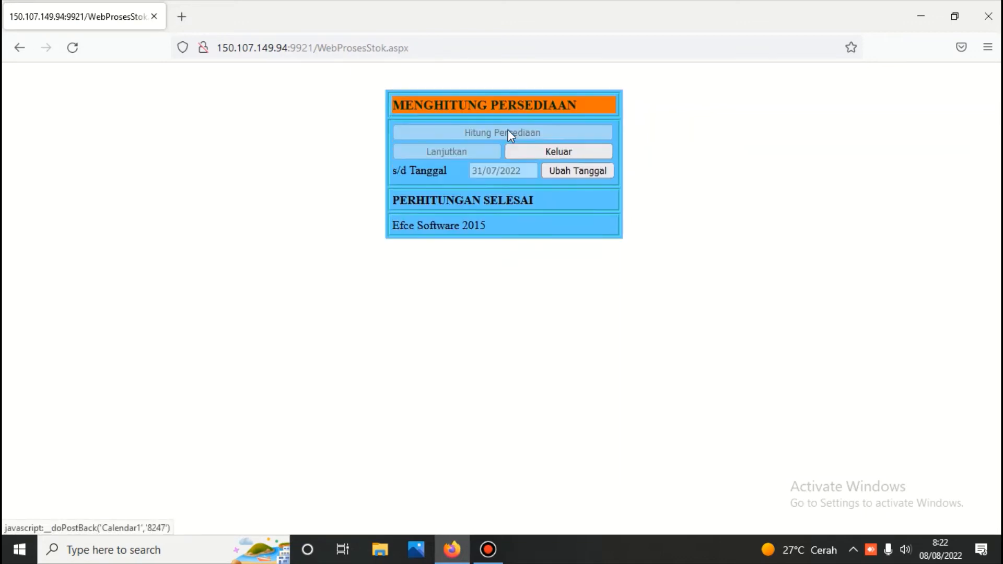
left_click(566, 154)
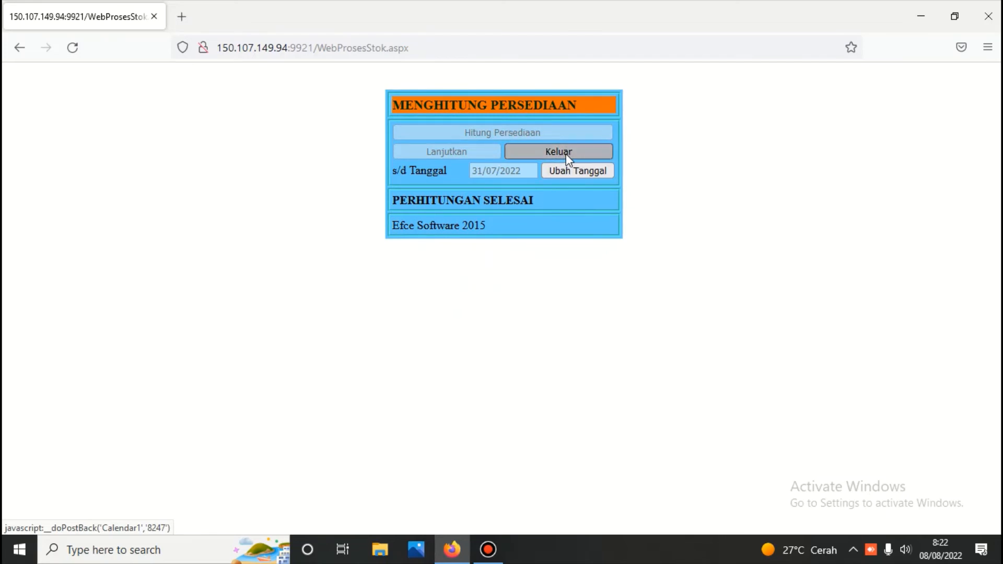
left_click(583, 156)
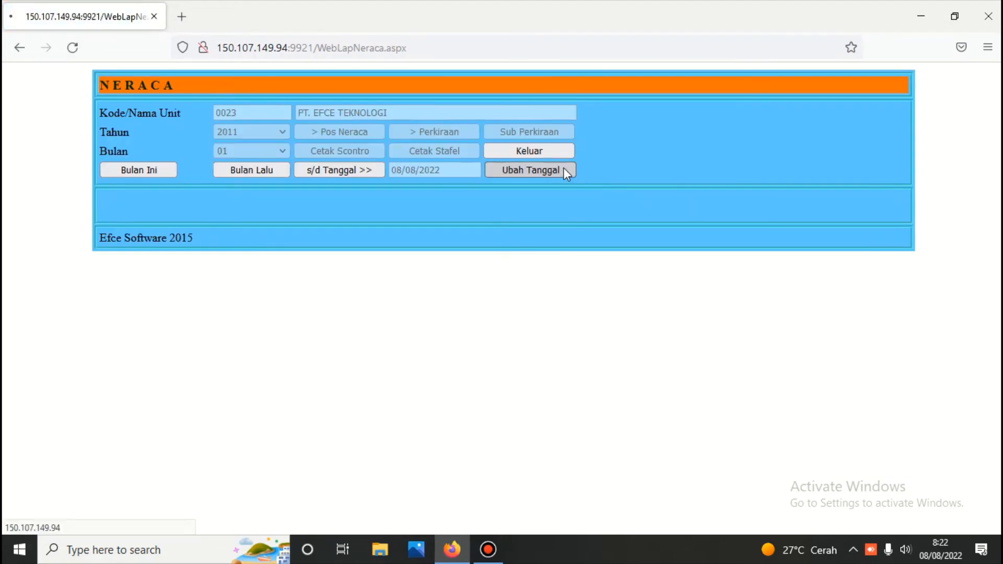
Date the balance sheet 31/07/2022, break Persediaan Barang Dagangan into accounts, and print the Scontro report
left_click(564, 169)
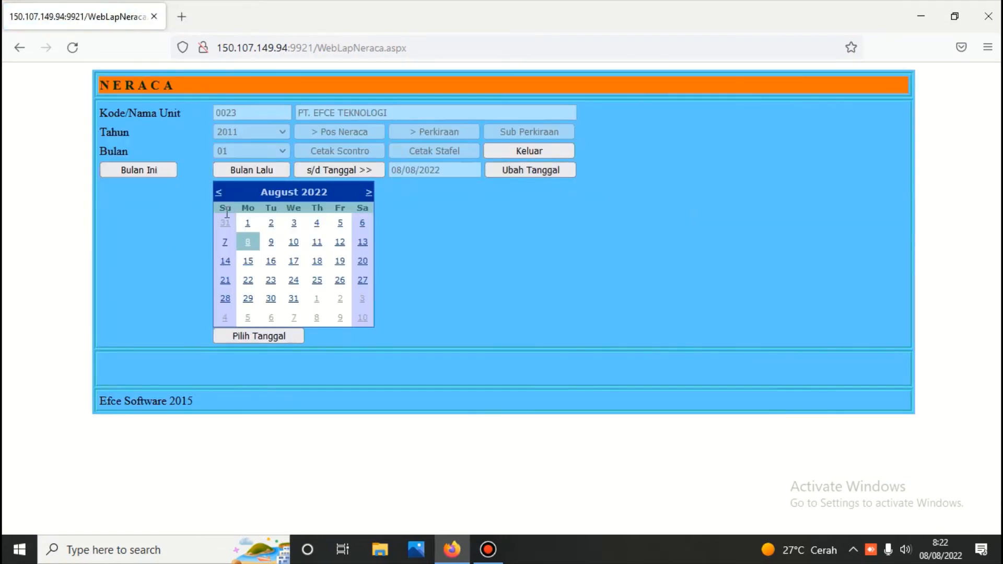
left_click(225, 222)
left_click(327, 172)
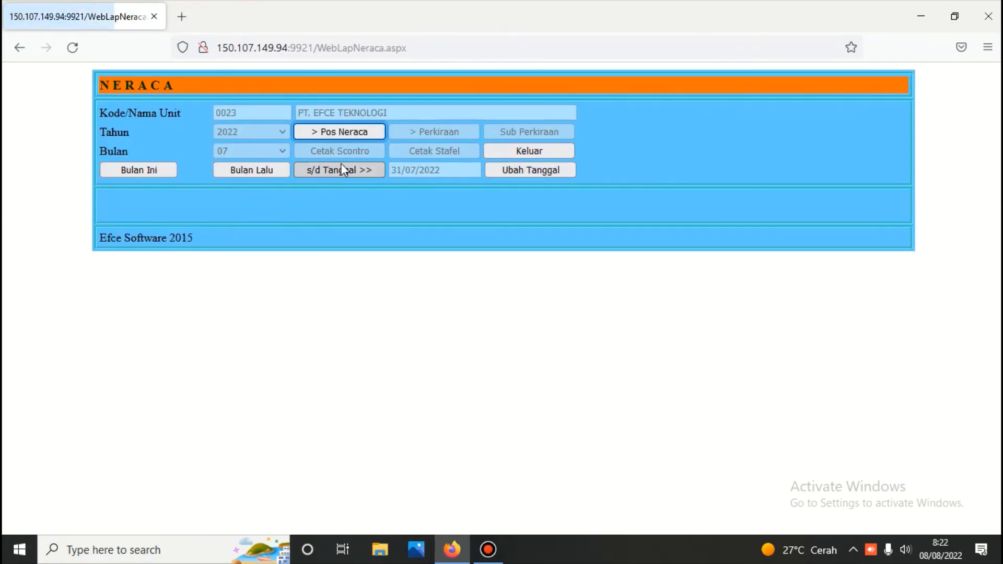
left_click(341, 129)
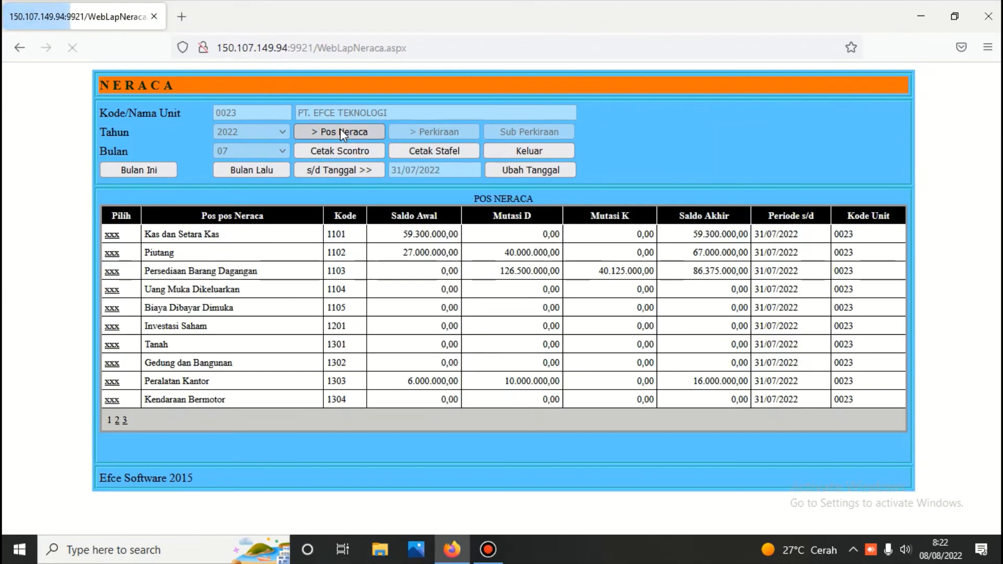
left_click(112, 272)
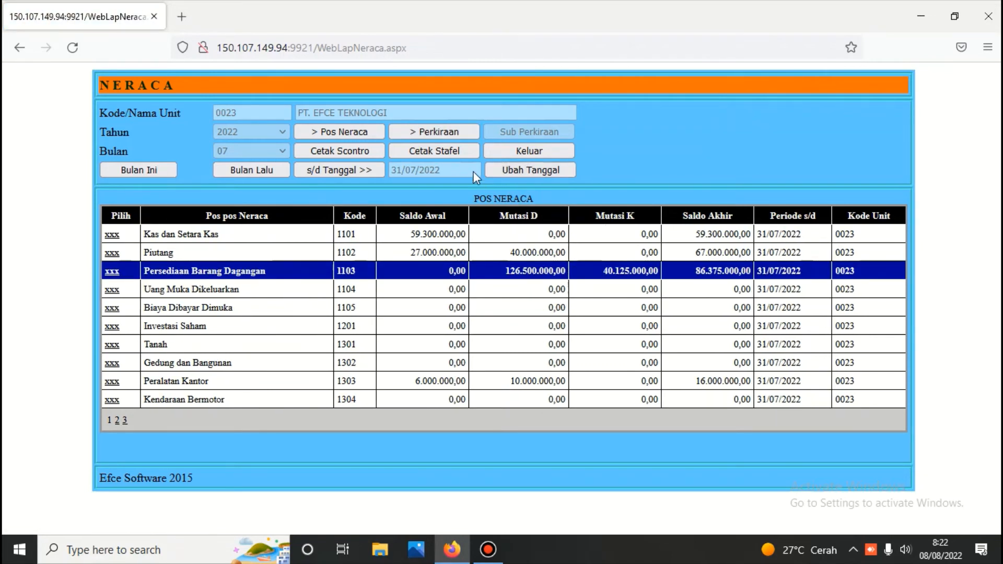
left_click(453, 133)
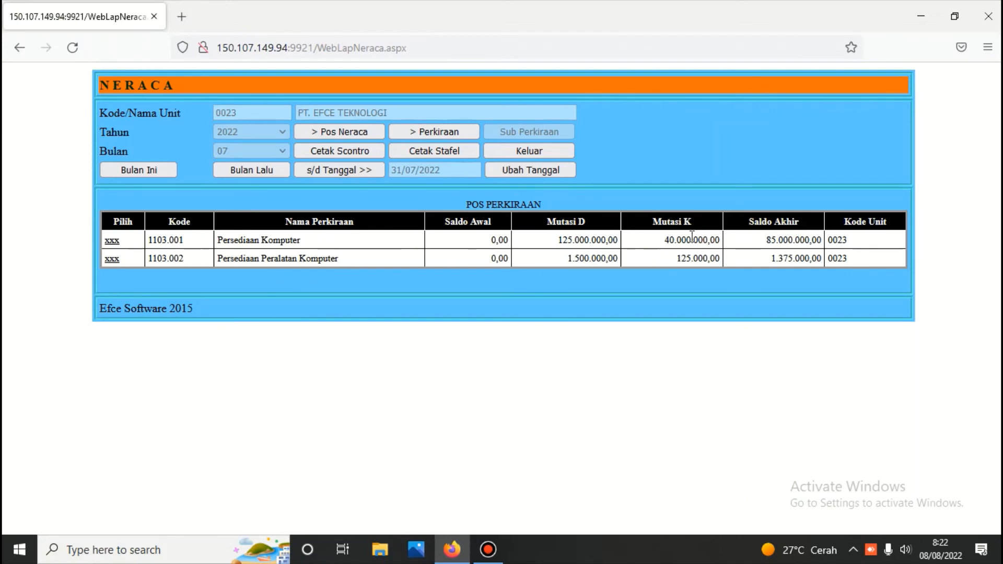
left_click(356, 150)
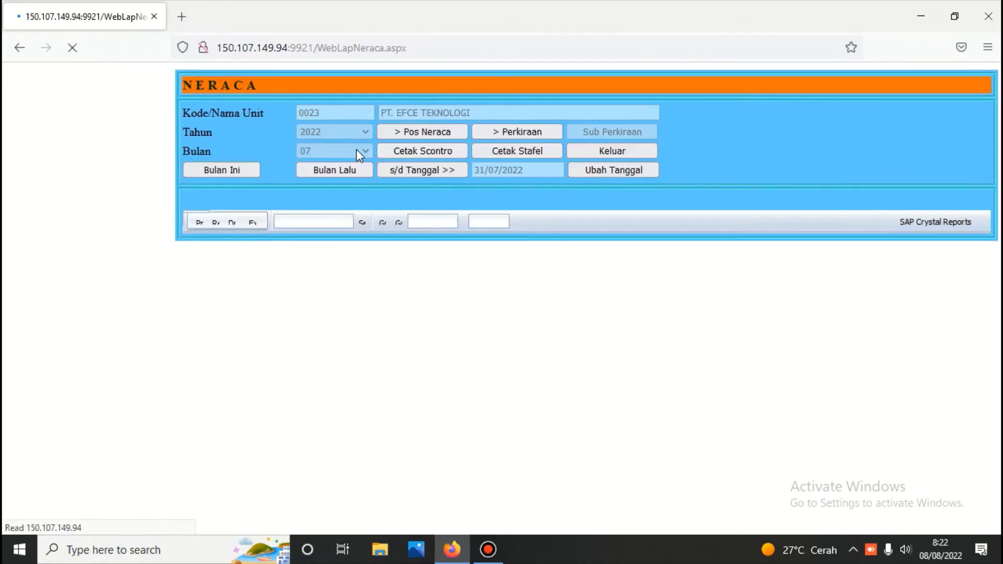
Review the Neraca report and drill Piutang down to Piutang Usaha's customer sub-accounts
scroll(414, 284, "down", 4)
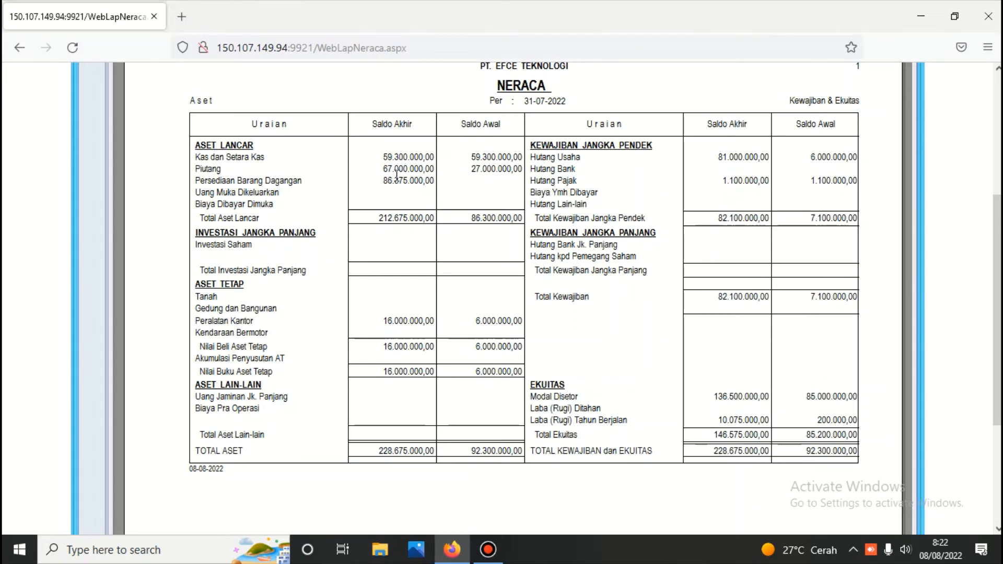
scroll(396, 174, "up", 5)
left_click(332, 131)
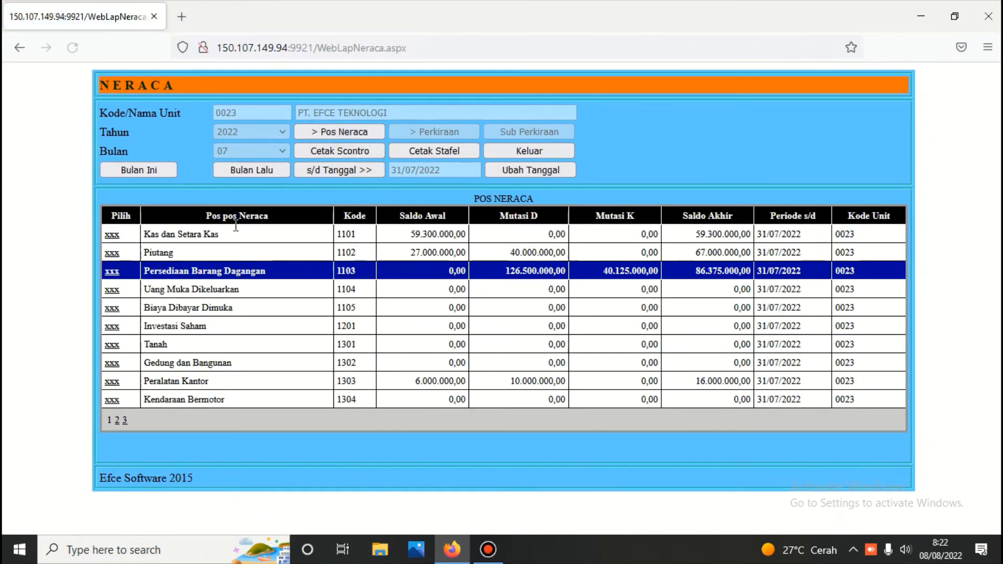
left_click(112, 253)
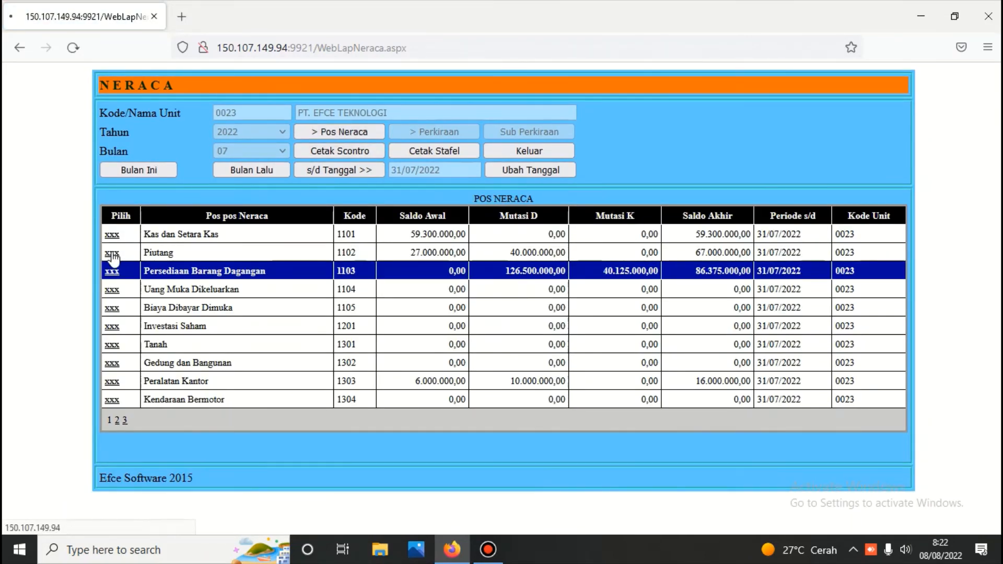
left_click(437, 128)
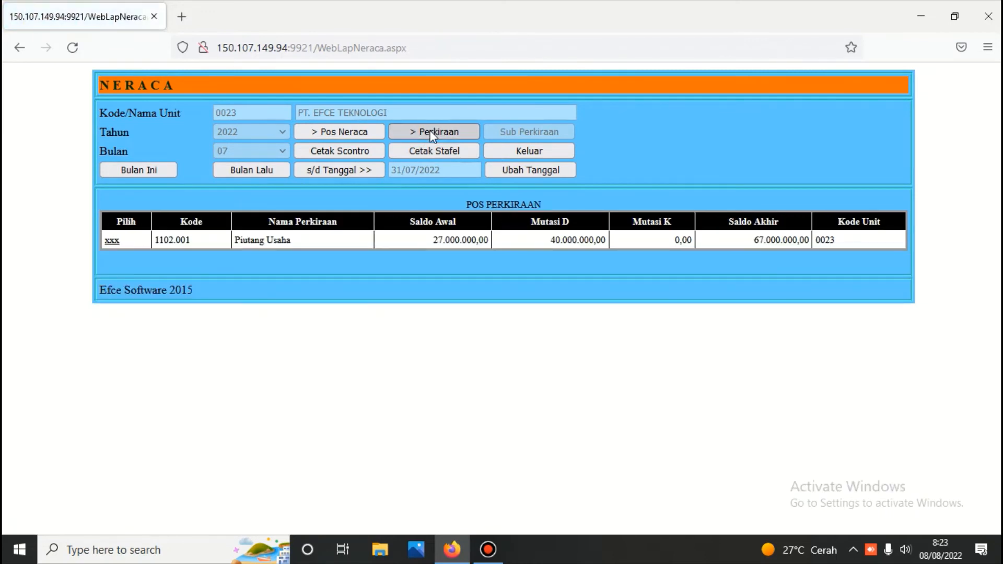
left_click(112, 241)
left_click(525, 130)
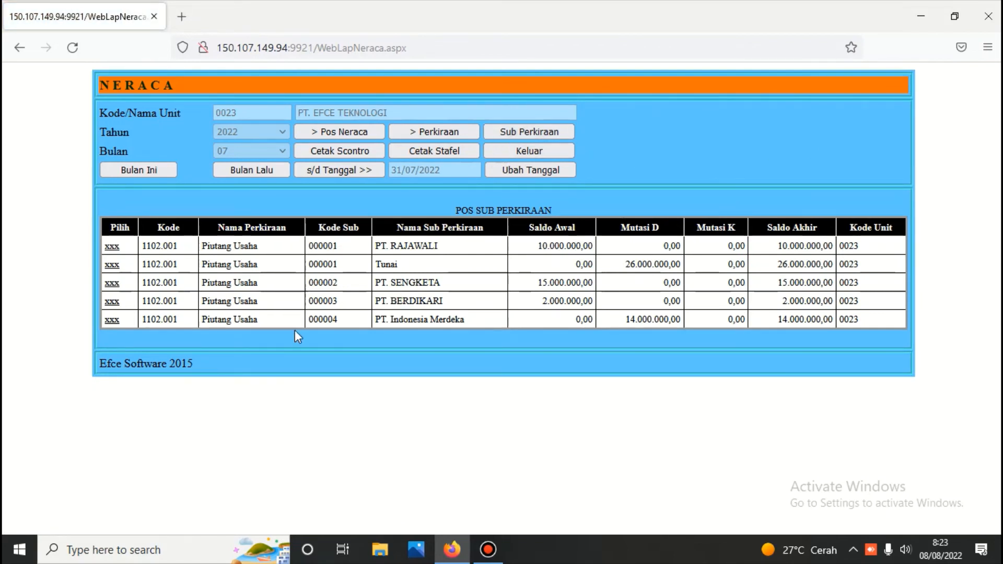
Inspect the Tunai and PT. Indonesia Merdeka receivables, then go to Rincian Neraca dan Laba (Rugi)
left_click(112, 266)
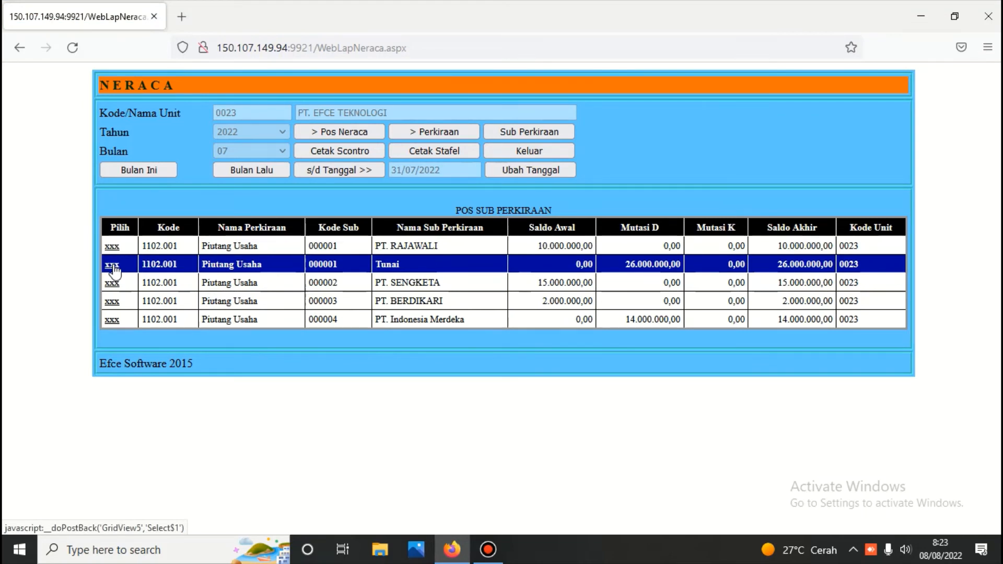
left_click(115, 323)
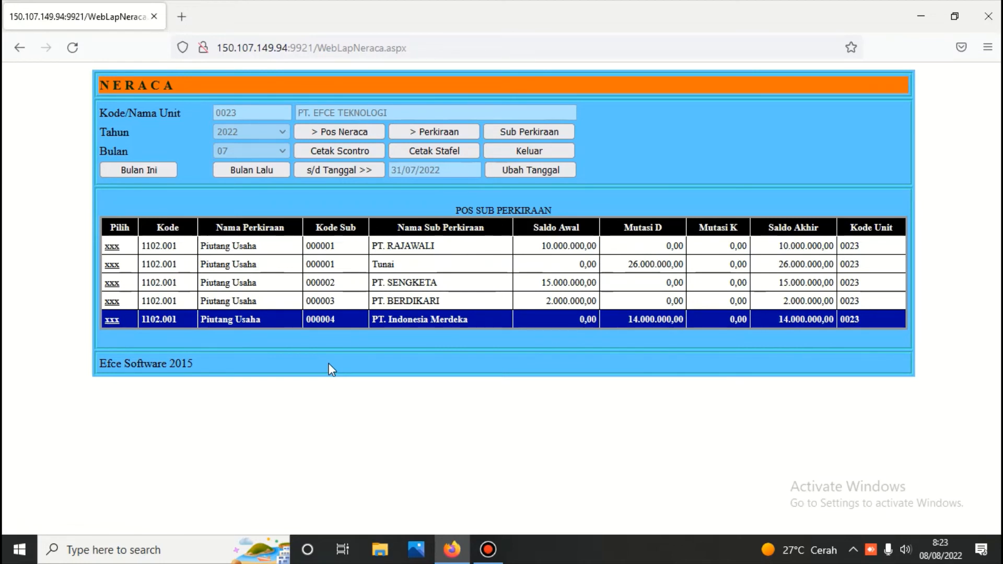
left_click(547, 154)
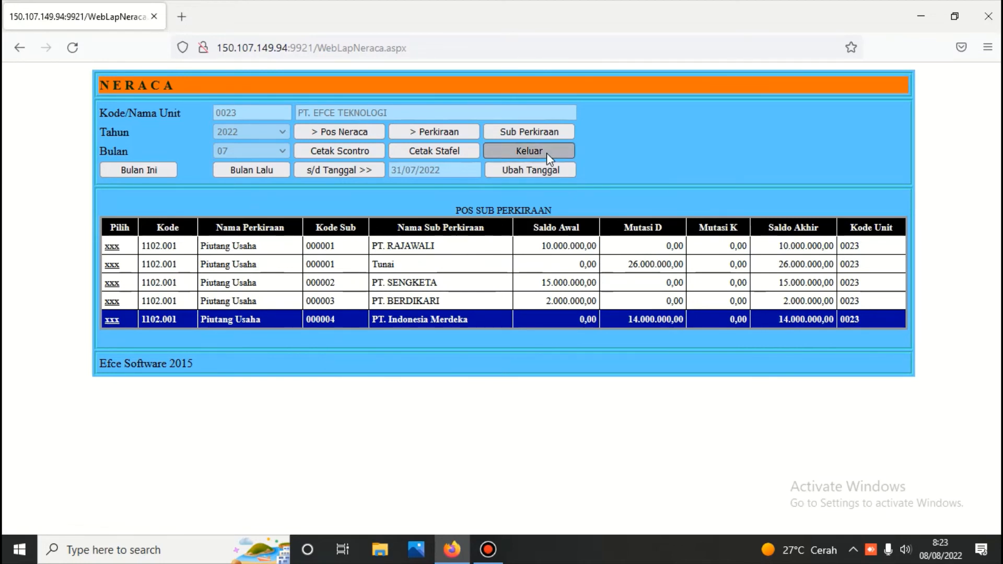
left_click(595, 213)
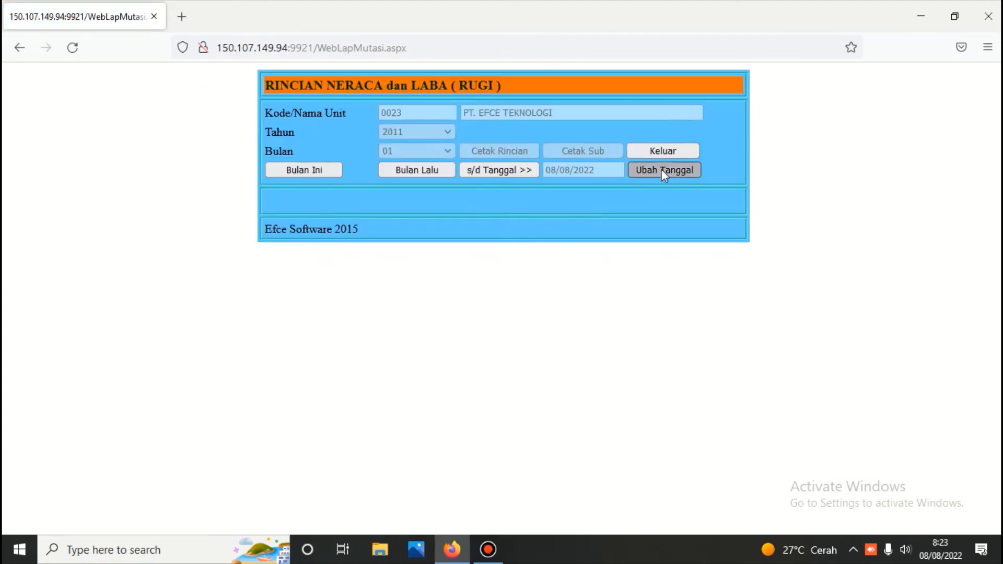
Generate the detailed mutation report dated 31/07/2022 and review its first page
left_click(663, 170)
left_click(390, 223)
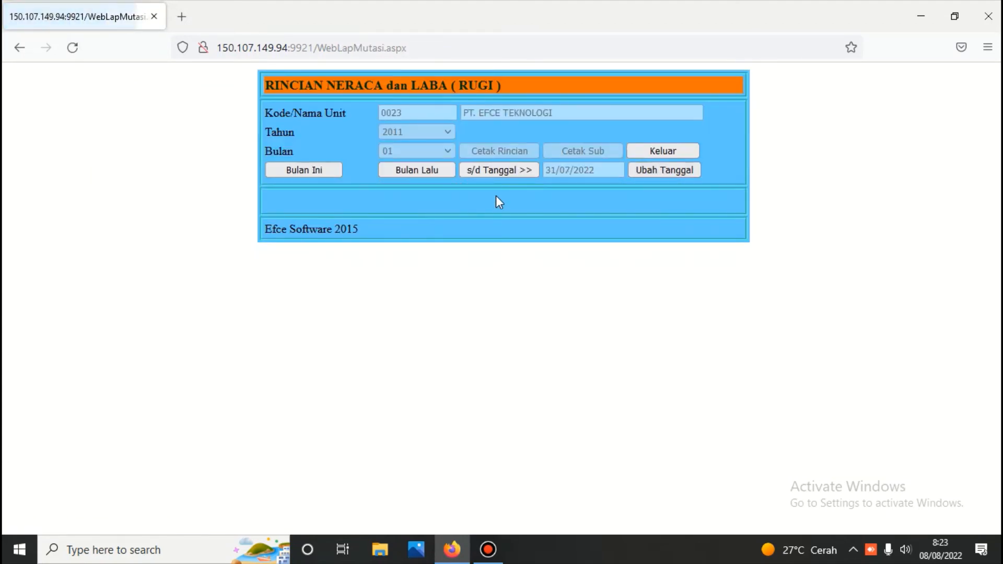
left_click(495, 169)
left_click(496, 151)
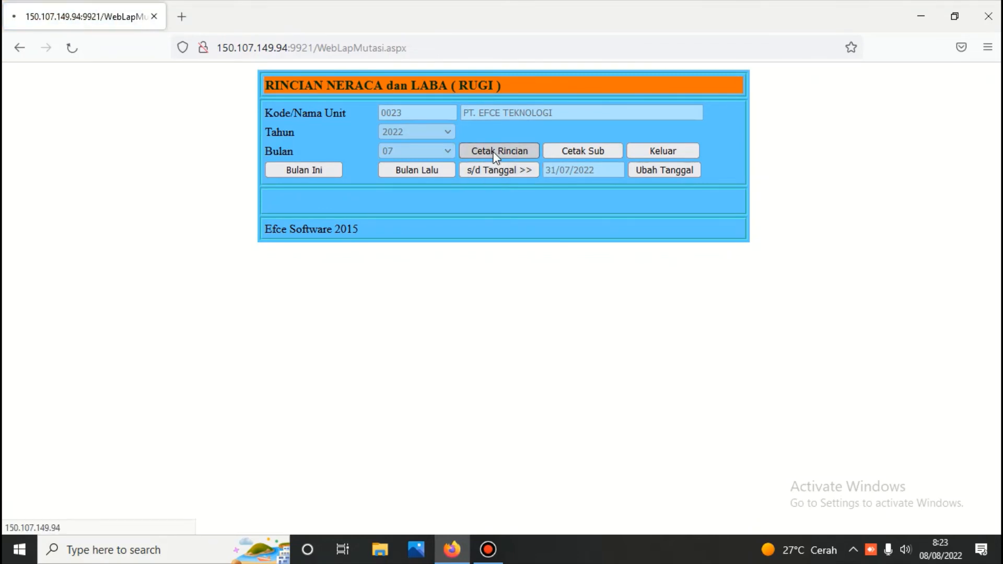
scroll(495, 156, "down", 3)
scroll(496, 157, "down", 5)
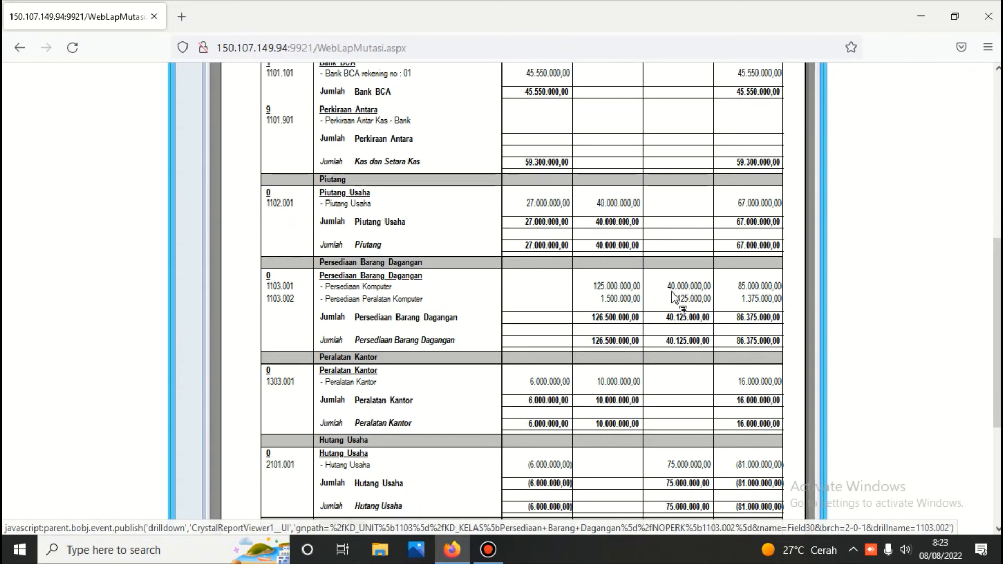
scroll(671, 292, "down", 5)
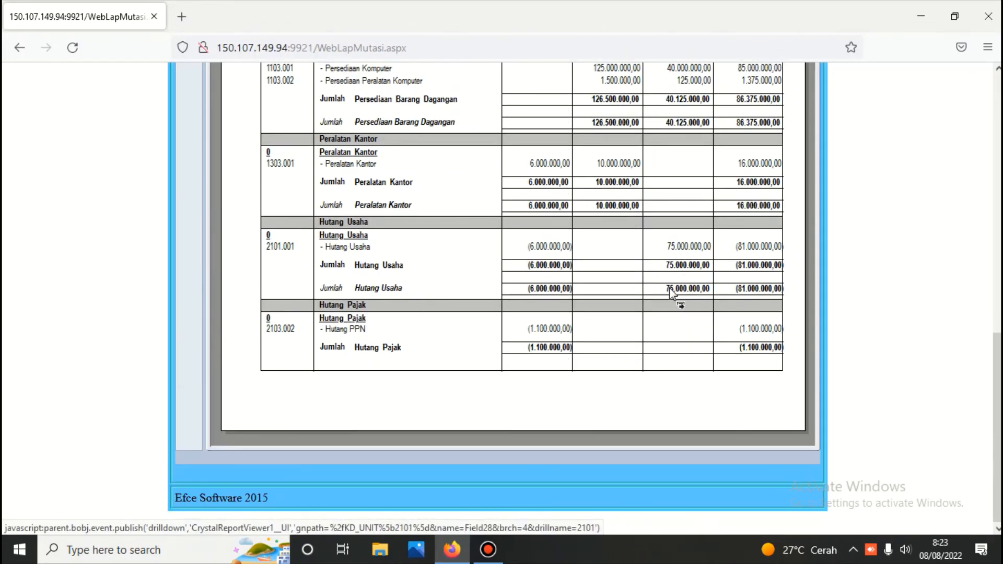
scroll(478, 255, "up", 1)
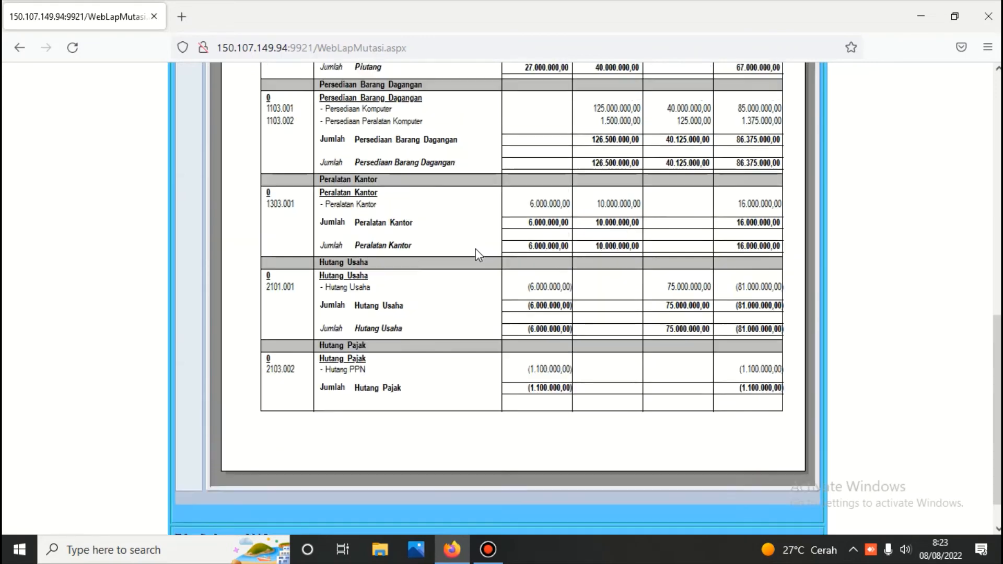
scroll(416, 175, "up", 8)
scroll(397, 162, "up", 2)
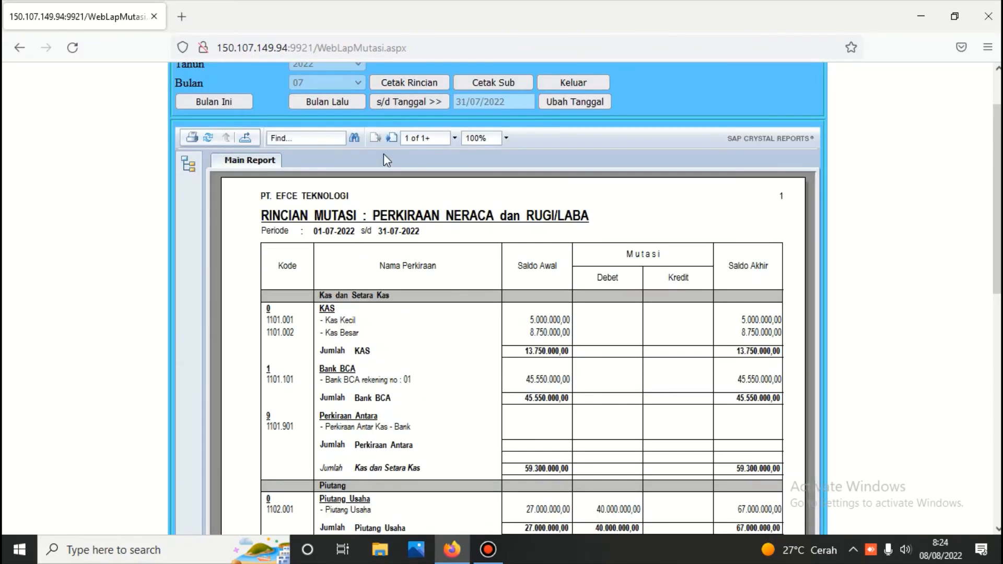
Page through to the report's last page, confirm the 206.625.000,00 totals, and close it
left_click(392, 138)
scroll(494, 337, "down", 2)
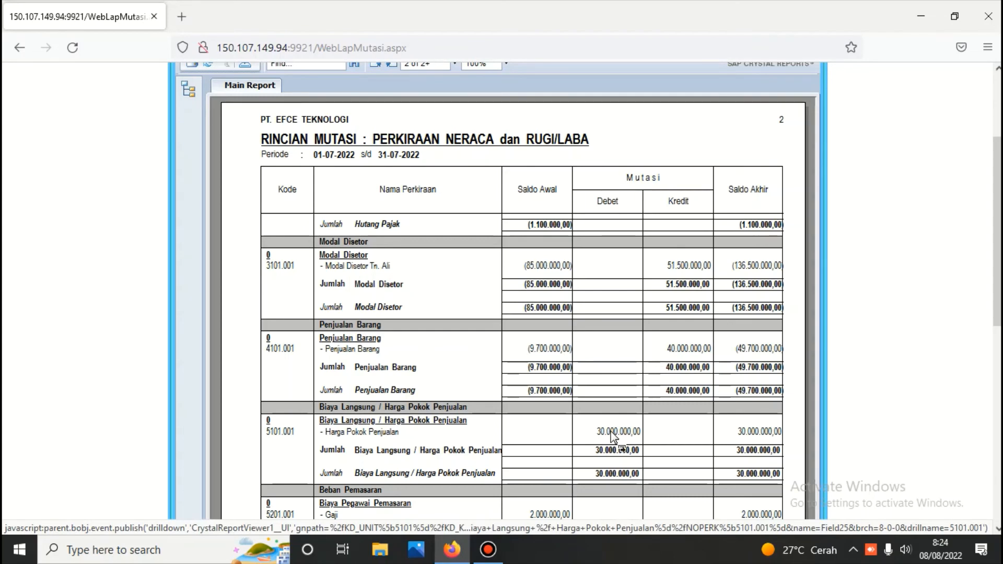
scroll(611, 436, "down", 7)
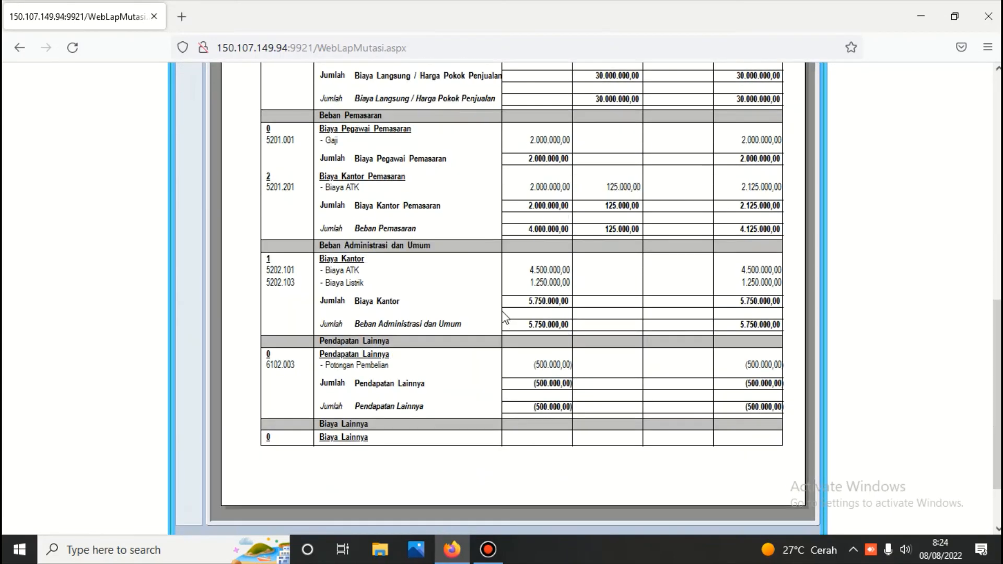
scroll(504, 317, "up", 7)
scroll(504, 317, "up", 3)
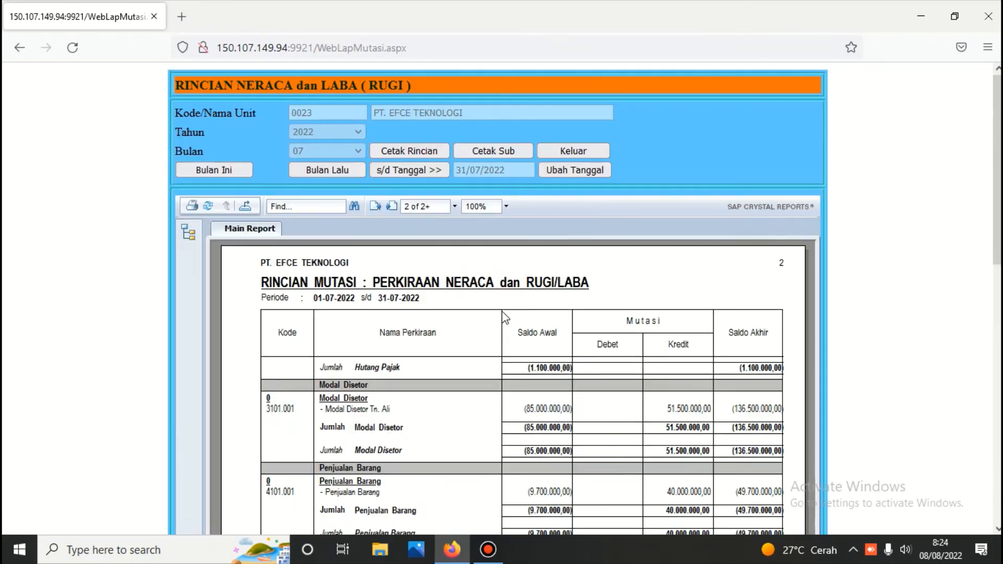
left_click(455, 207)
left_click(450, 243)
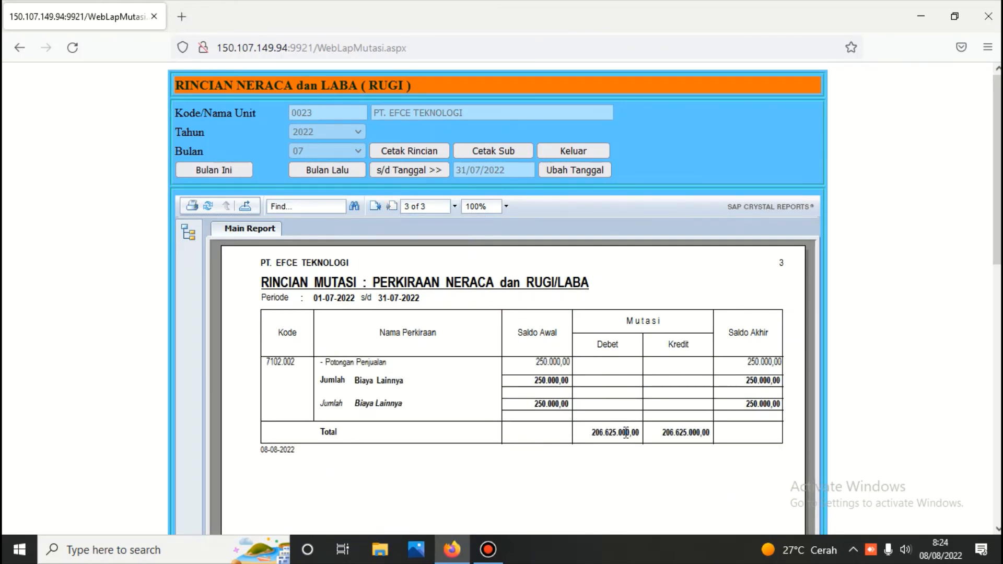
left_click(566, 149)
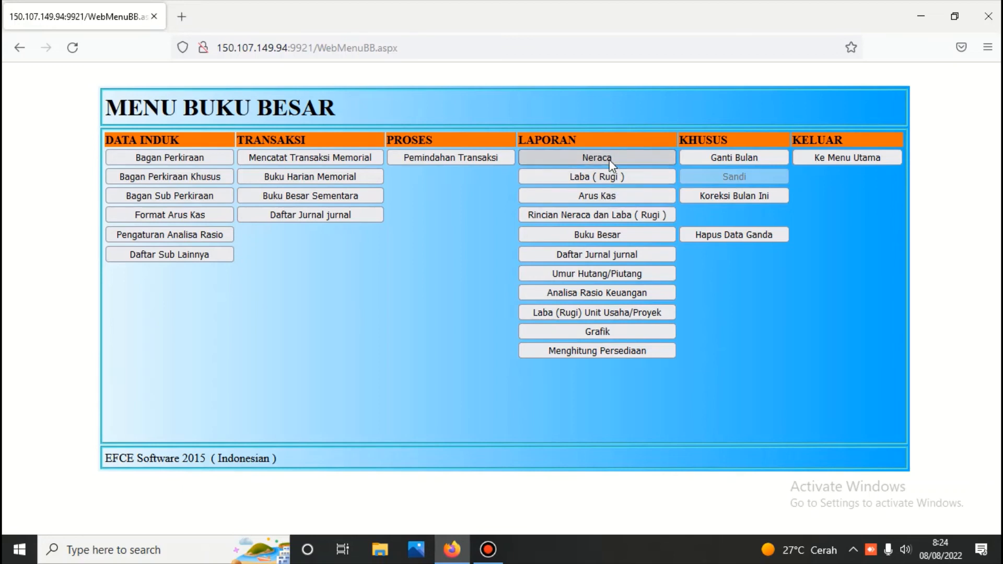
Print the 31 July 2022 profit/loss statement with percentages, showing 40.000.000,00 monthly sales
left_click(601, 178)
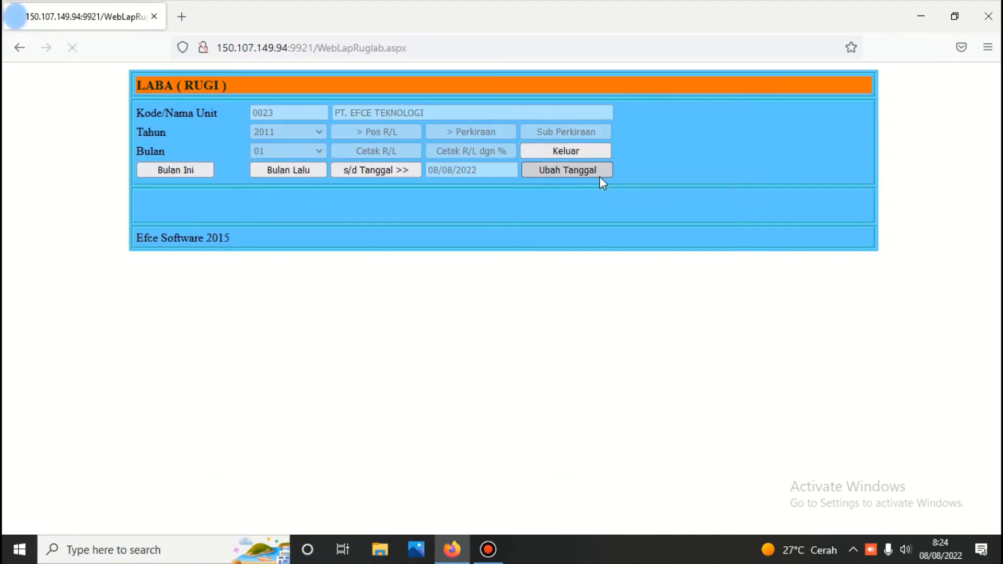
left_click(592, 170)
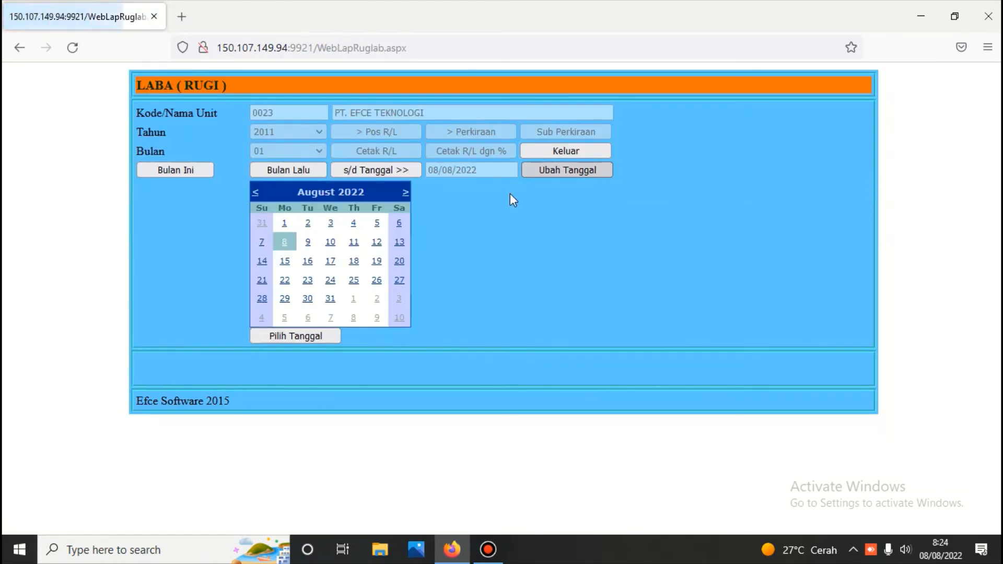
left_click(262, 223)
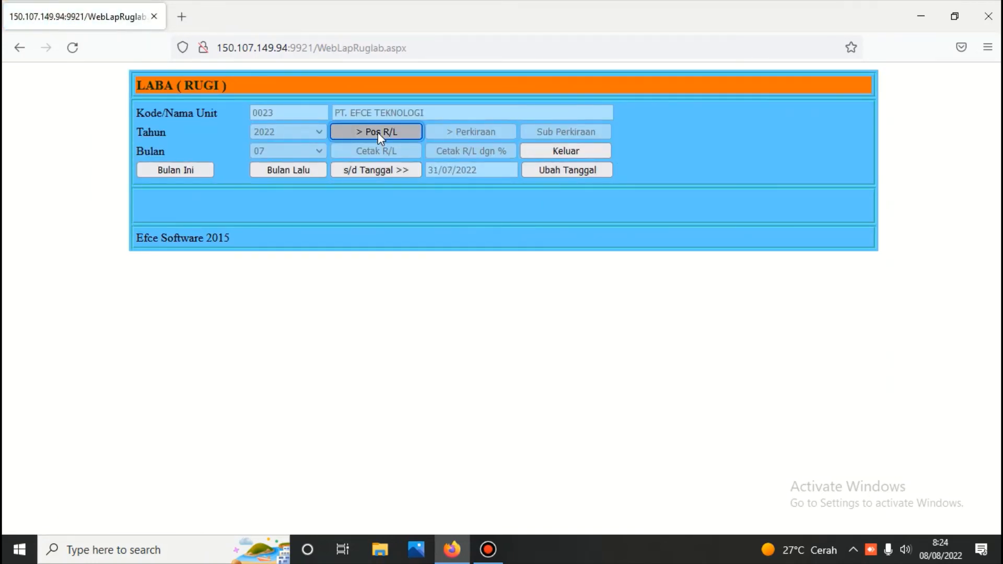
left_click(377, 133)
left_click(436, 150)
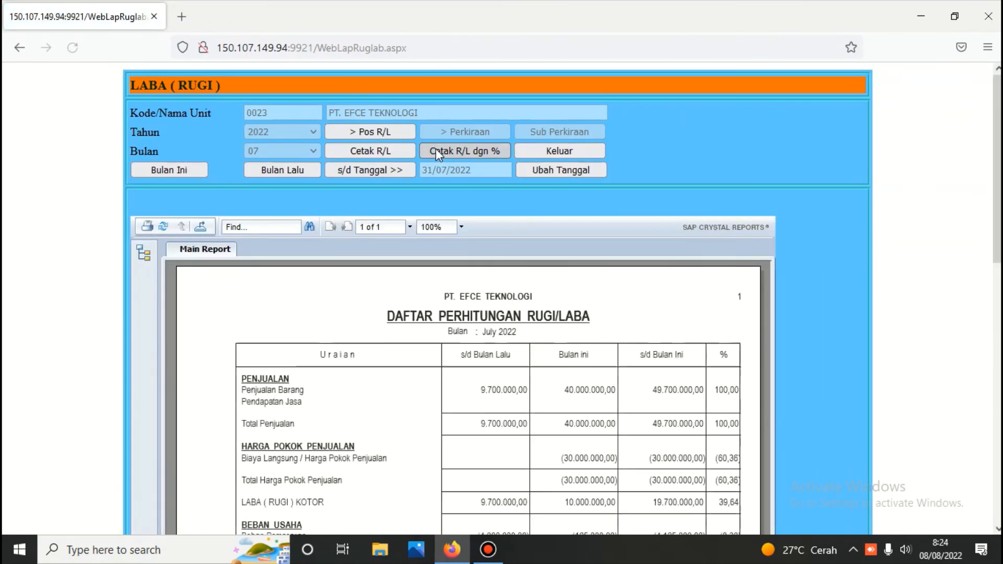
scroll(436, 149, "down", 5)
scroll(436, 149, "down", 2)
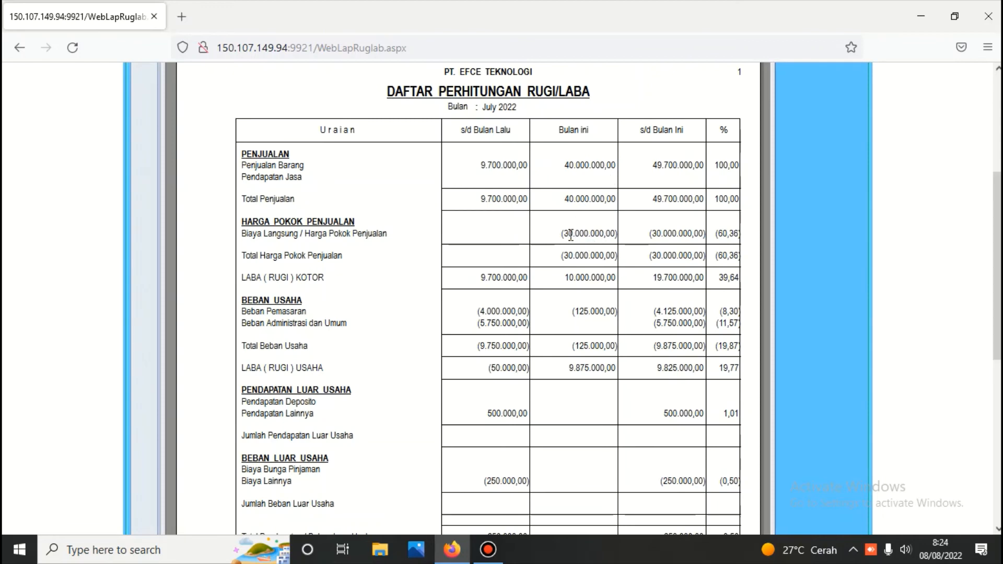
scroll(593, 445, "down", 4)
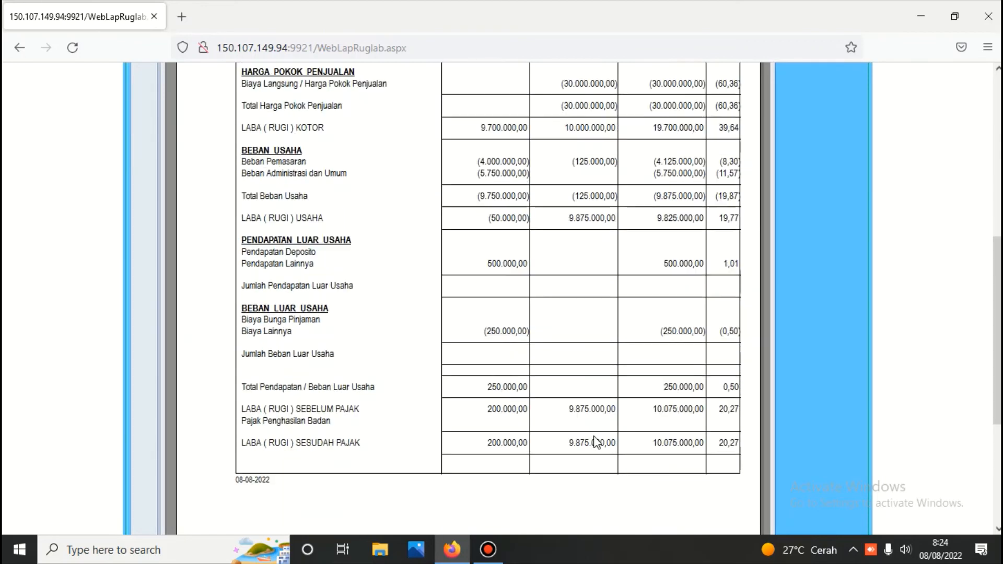
scroll(595, 443, "up", 6)
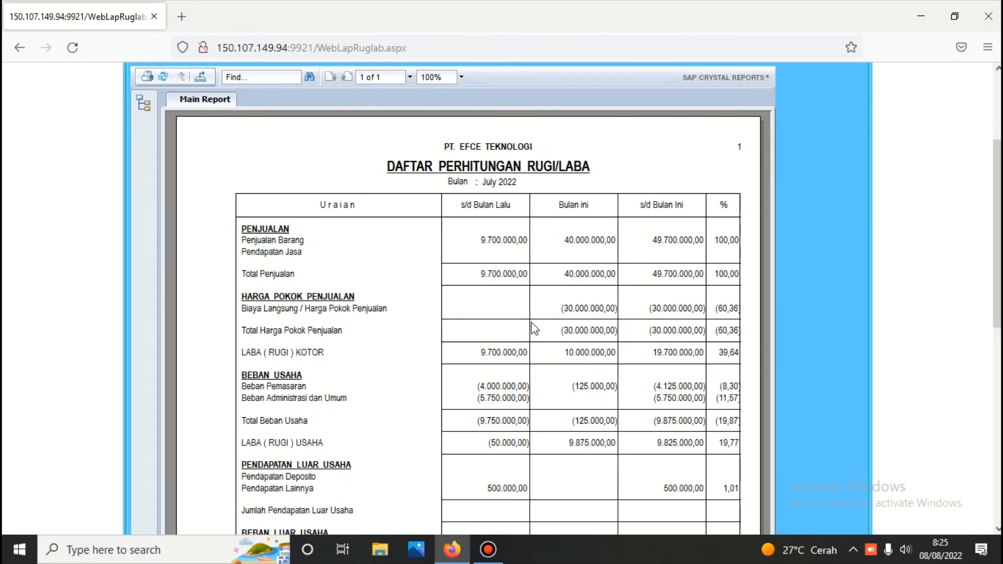
Review the Rugi/Laba report, then close it back to Menu Buku Besar
scroll(533, 329, "down", 5)
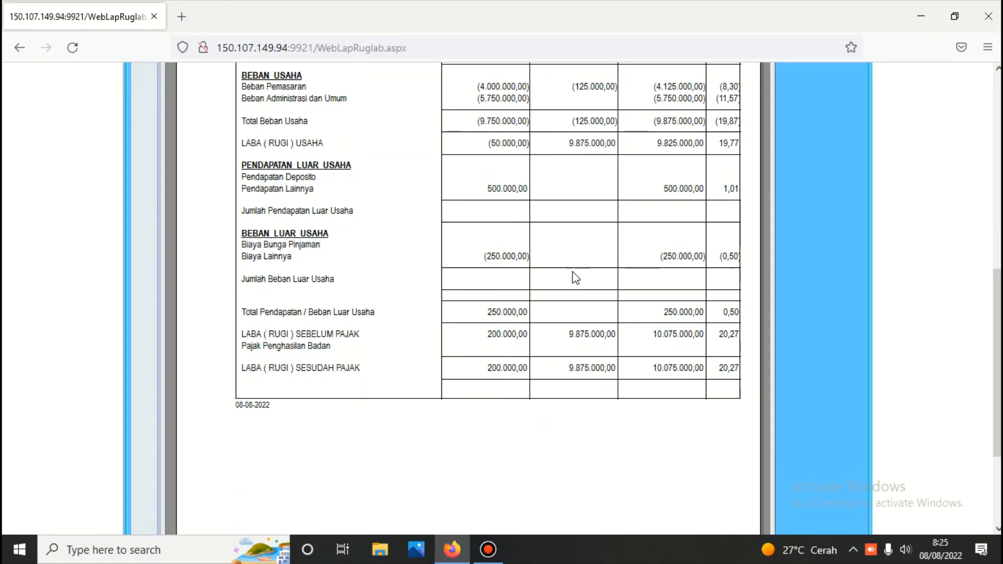
scroll(577, 274, "up", 8)
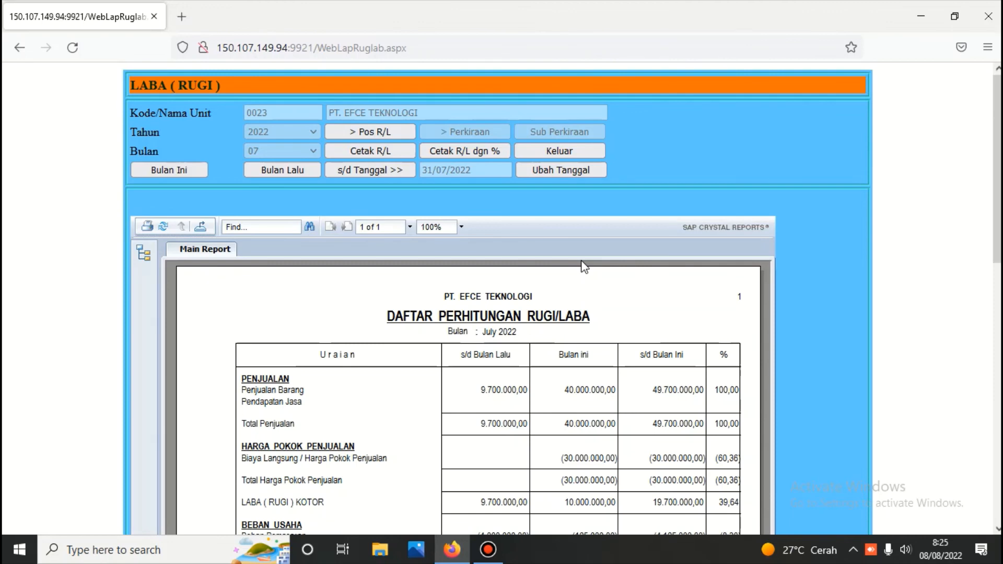
scroll(562, 300, "down", 5)
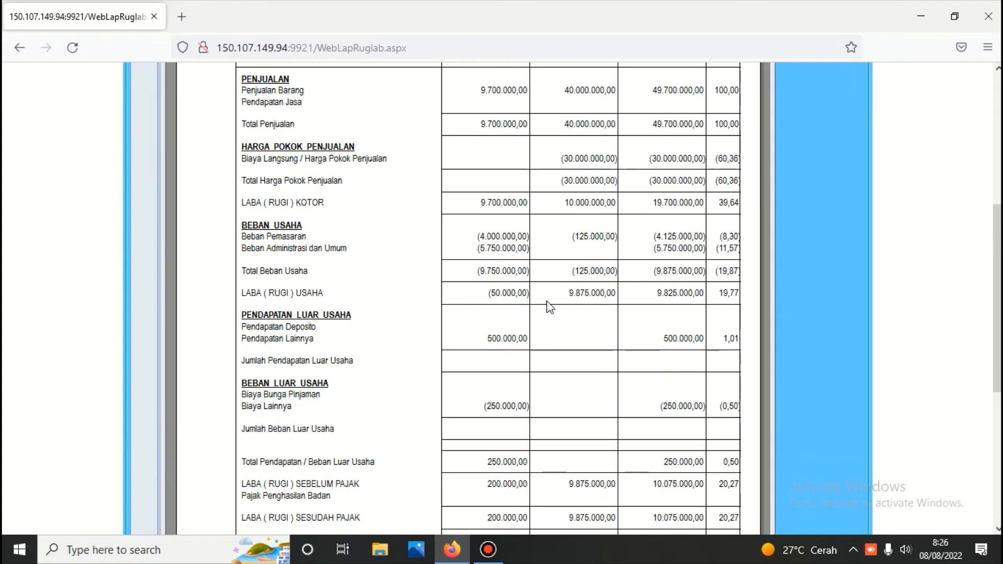
scroll(590, 290, "up", 3)
scroll(610, 256, "up", 3)
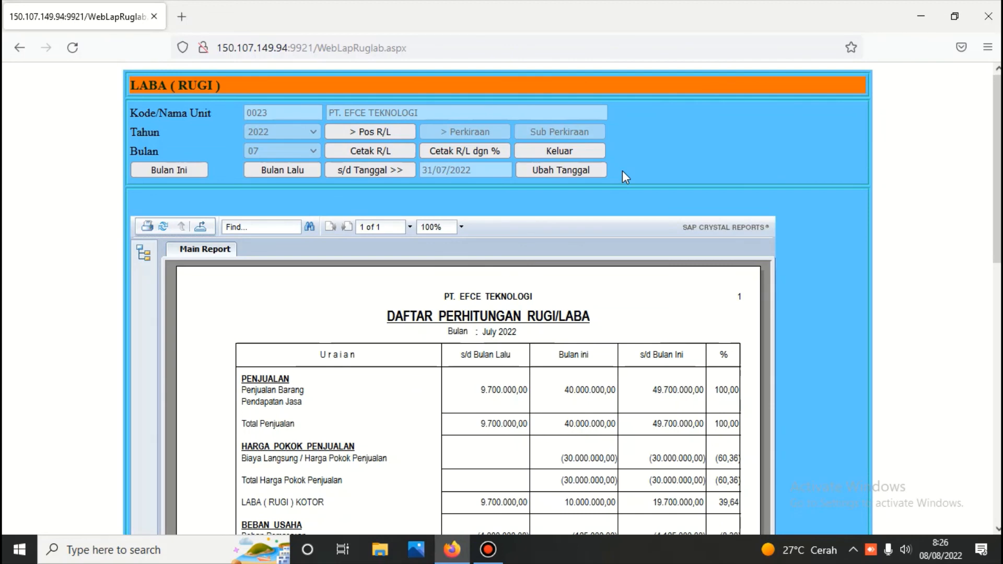
left_click(563, 153)
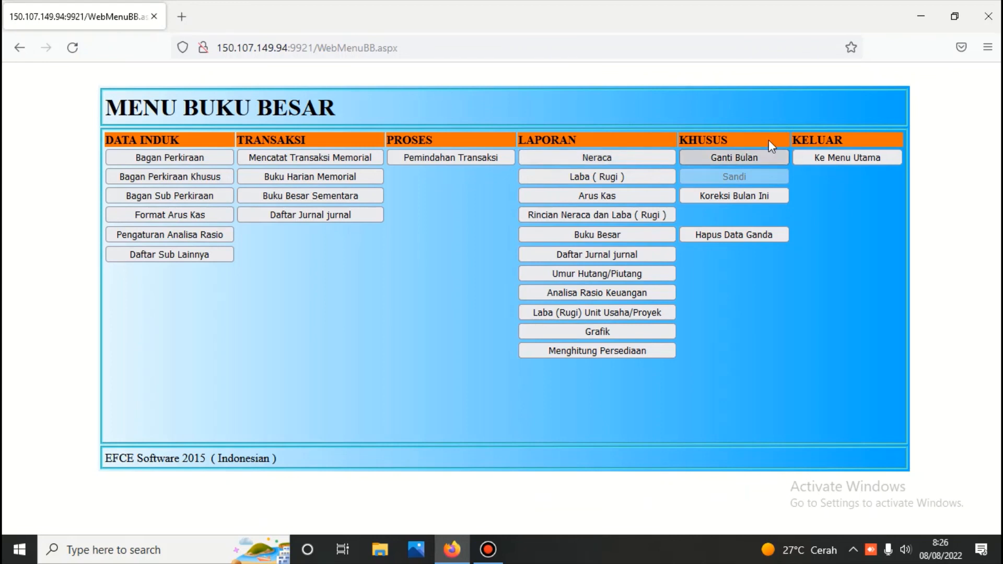
Open the goods sales recording form via Persediaan > Penjualan, entering the sales module password
left_click(805, 156)
left_click(526, 296)
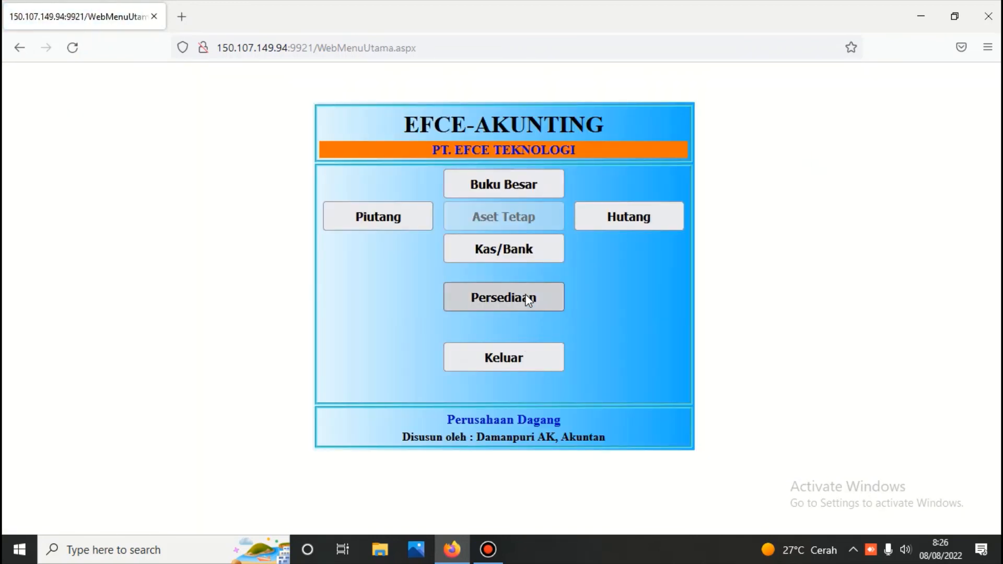
left_click(415, 170)
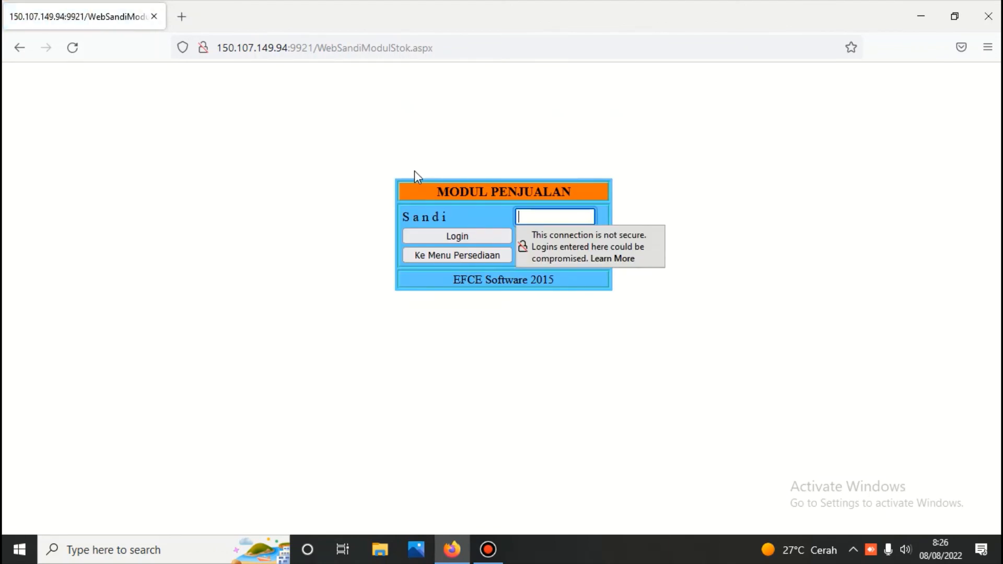
type("•••")
key("Return")
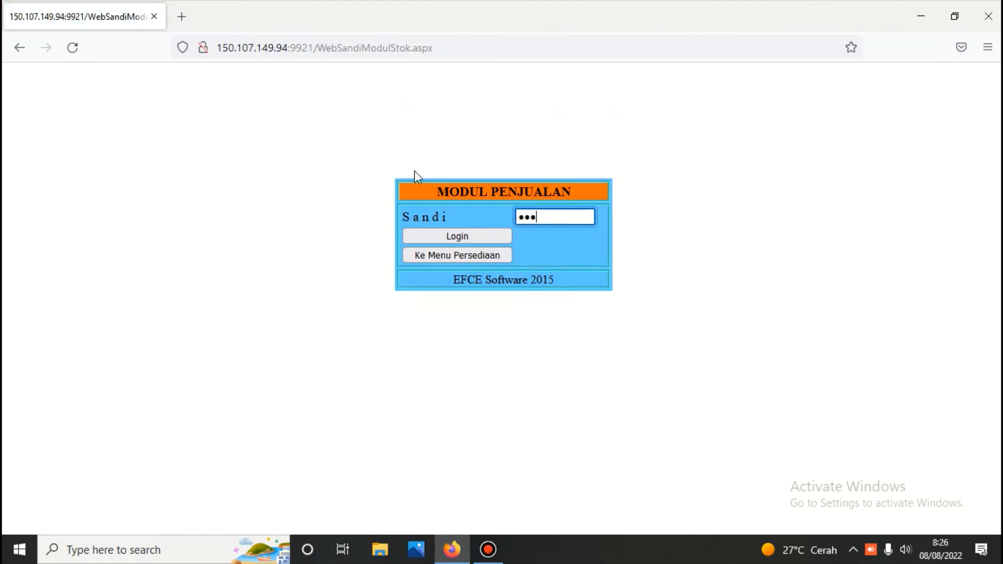
left_click(393, 158)
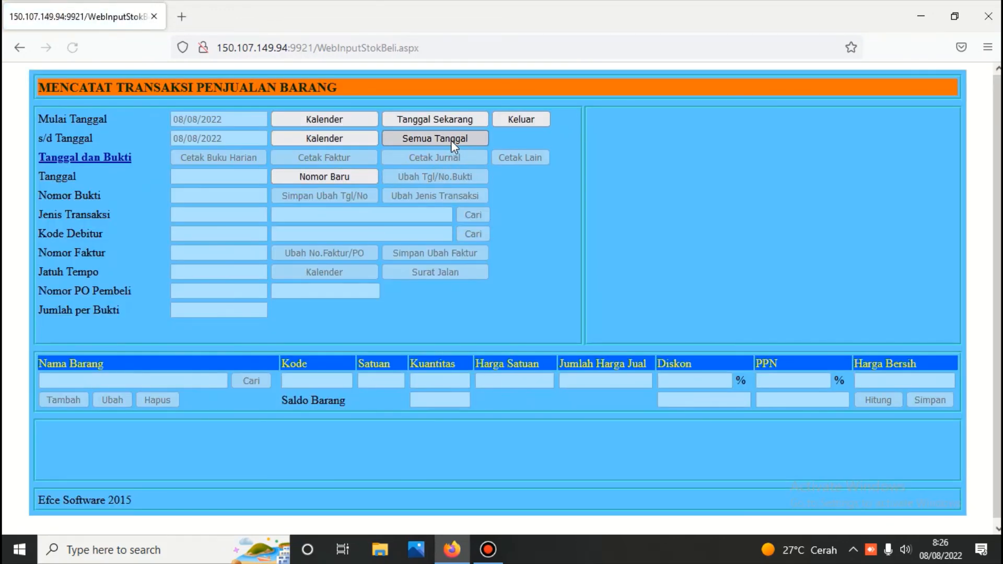
List all-date vouchers, load 01J.220731.102, then print voucher 01J.220731.101's journal balancing at 46.000.000,00
left_click(450, 140)
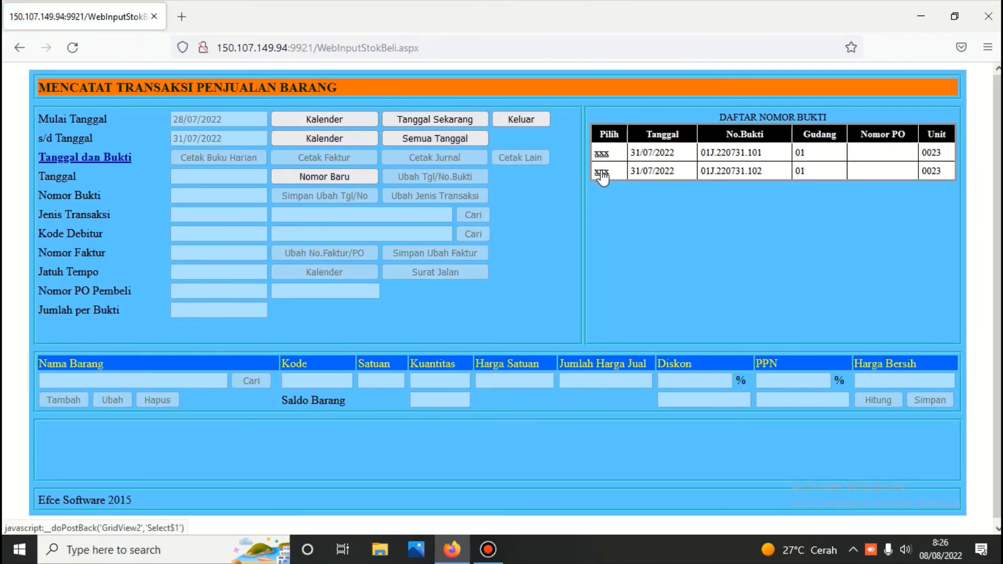
left_click(601, 171)
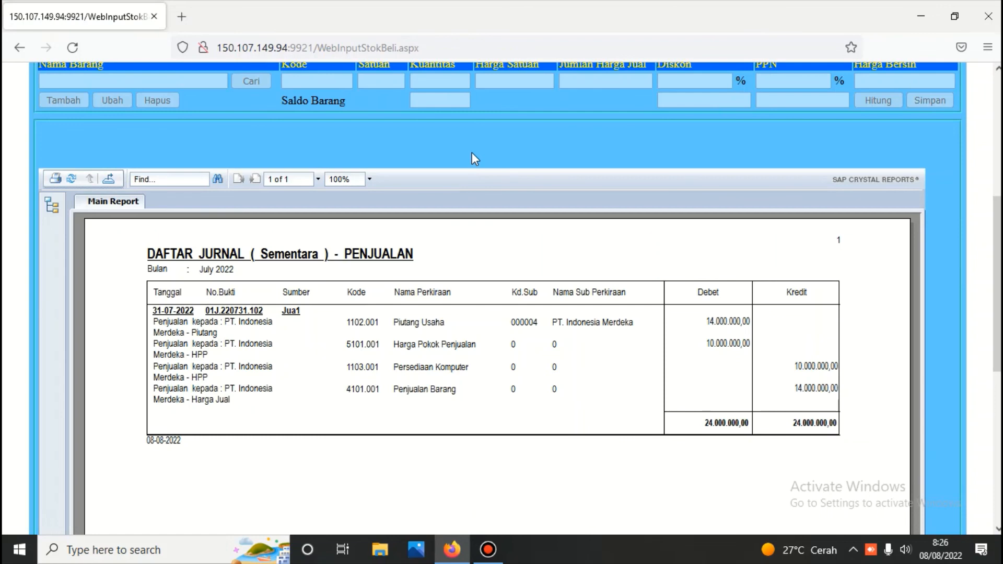
scroll(471, 152, "up", 6)
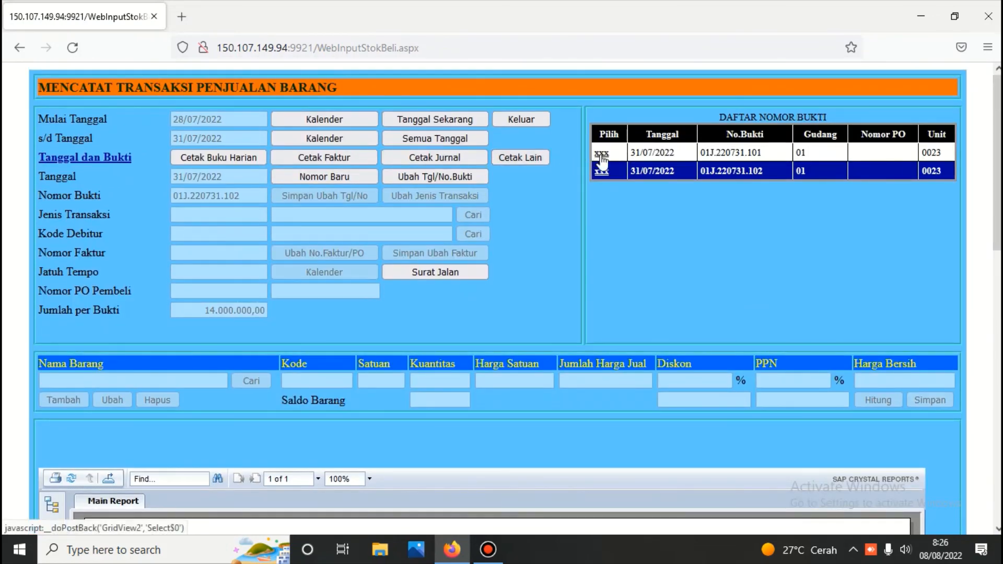
left_click(601, 153)
left_click(462, 153)
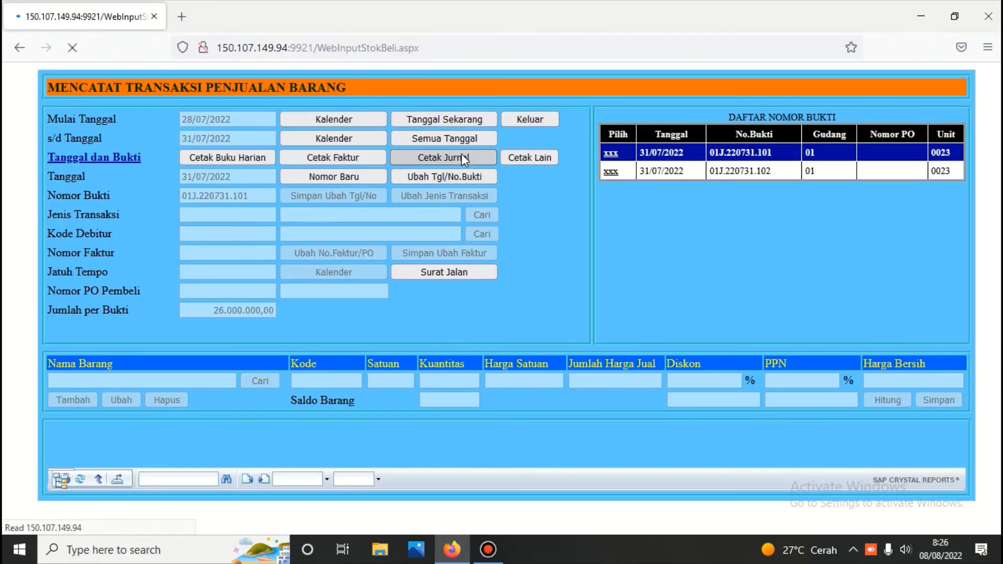
scroll(462, 154, "down", 6)
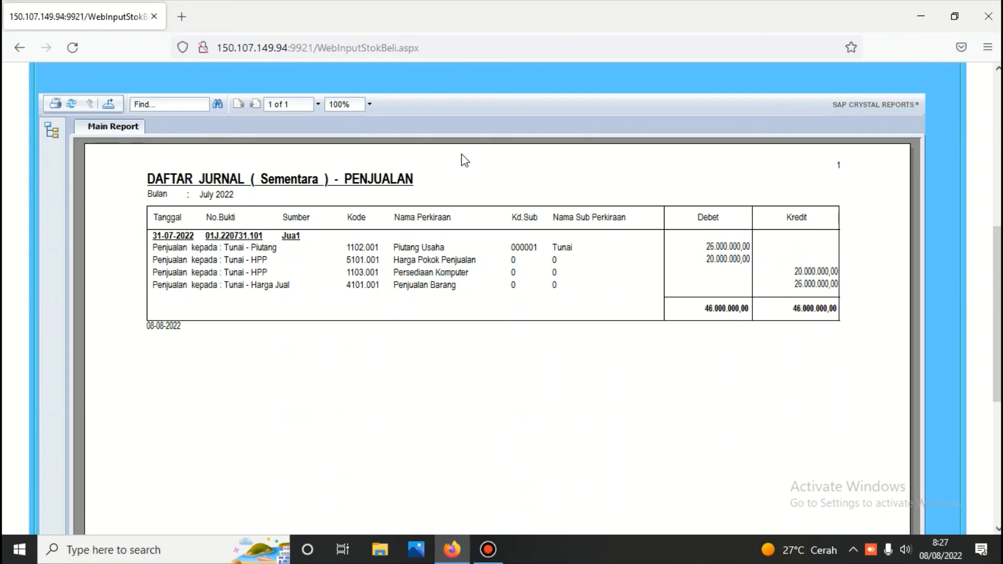
scroll(439, 183, "up", 7)
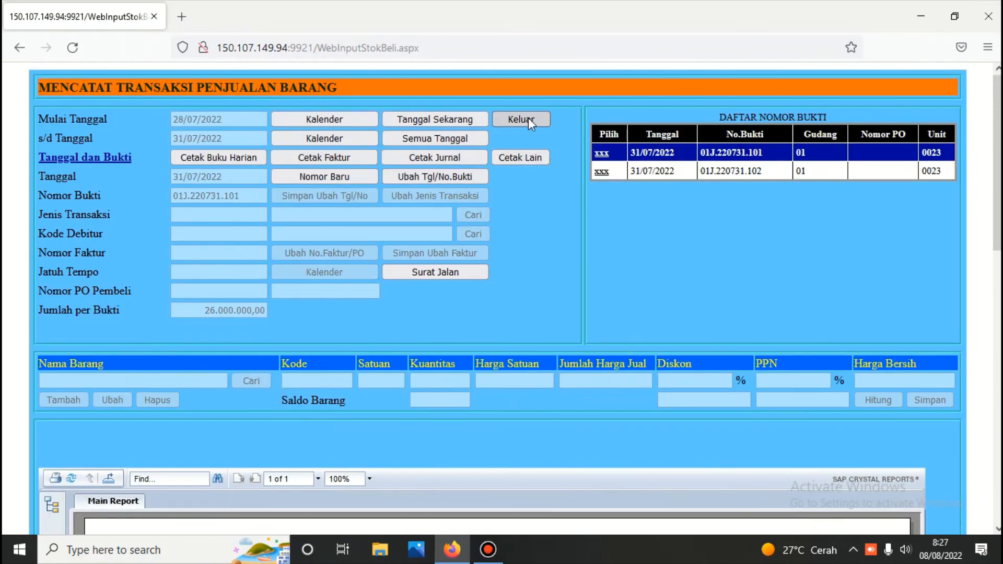
left_click(529, 119)
Exit through the sales menu and main menu, dismissing the insecure-login warning
left_click(787, 159)
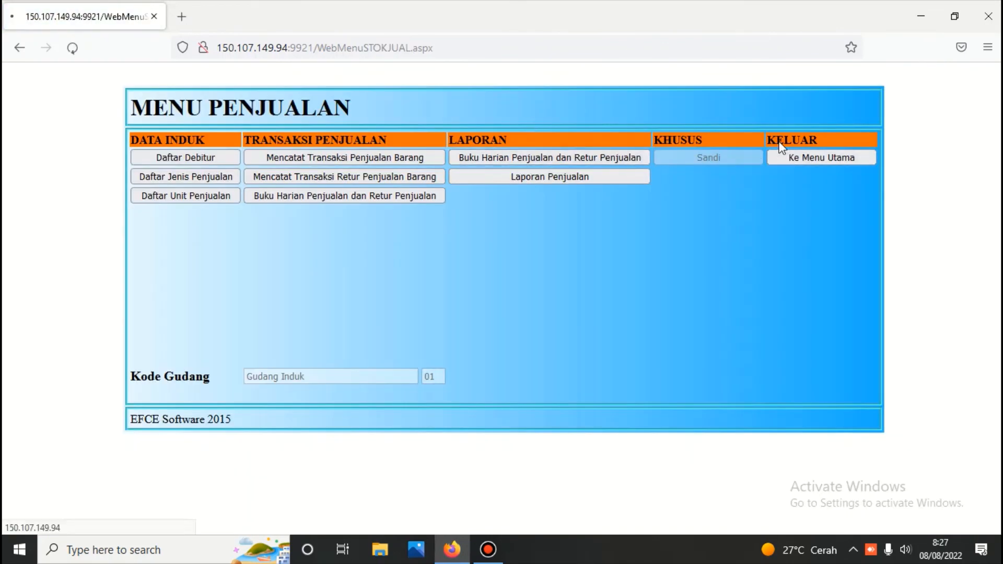
left_click(534, 237)
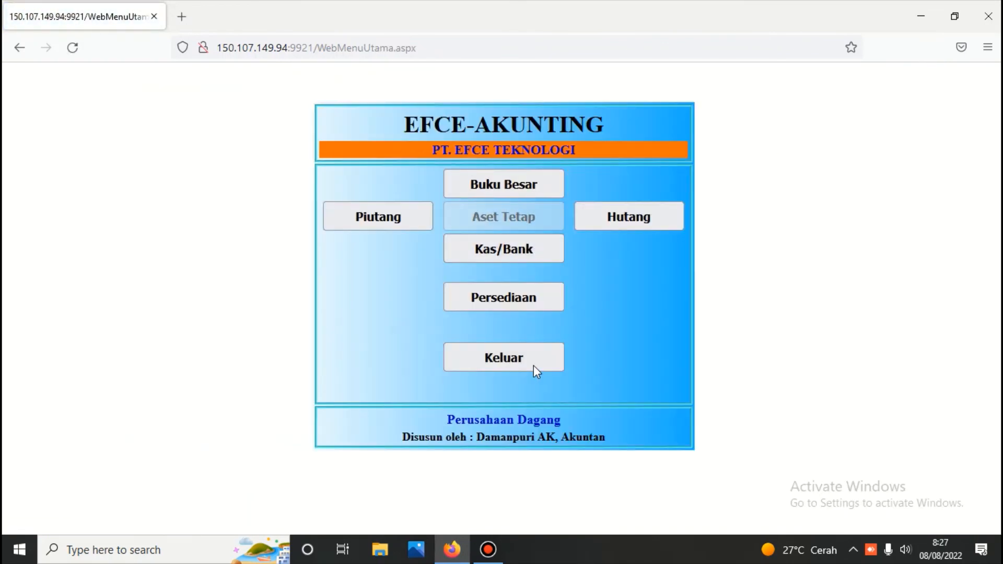
left_click(534, 366)
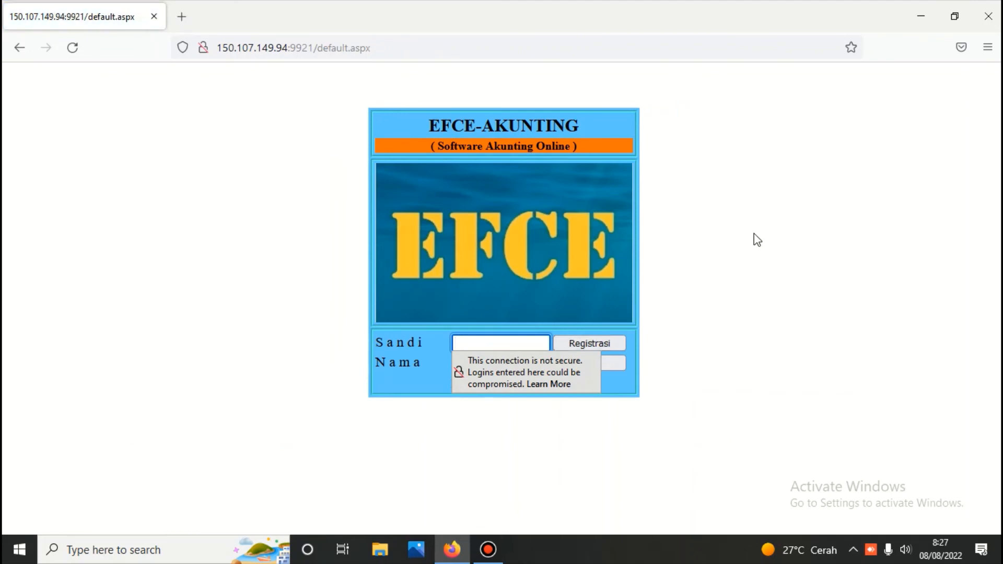
left_click(757, 240)
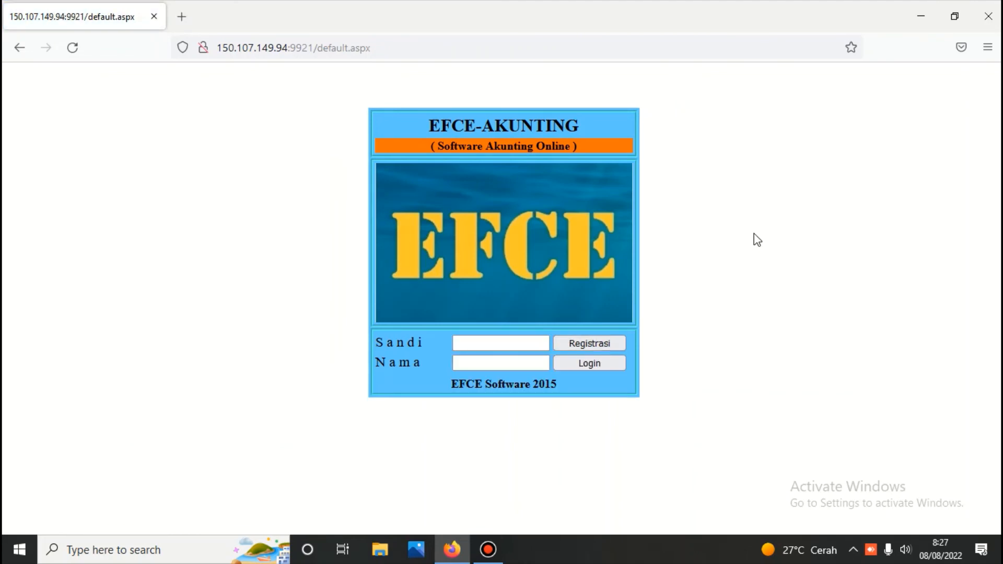